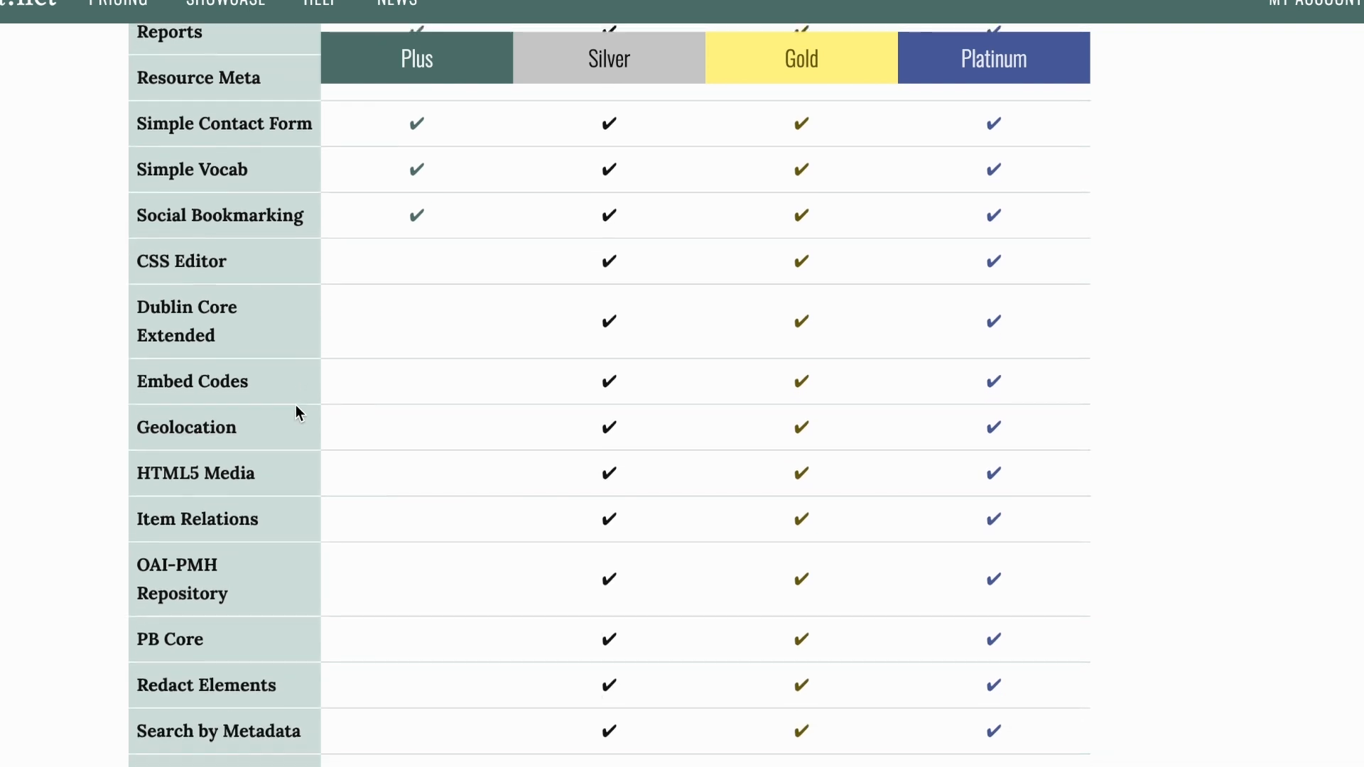
# Step: Examine the plugin and theme comparisons across the paid plans and the feature overview on the Omeka.net home page
pyautogui.scroll(-8, 296, 408)
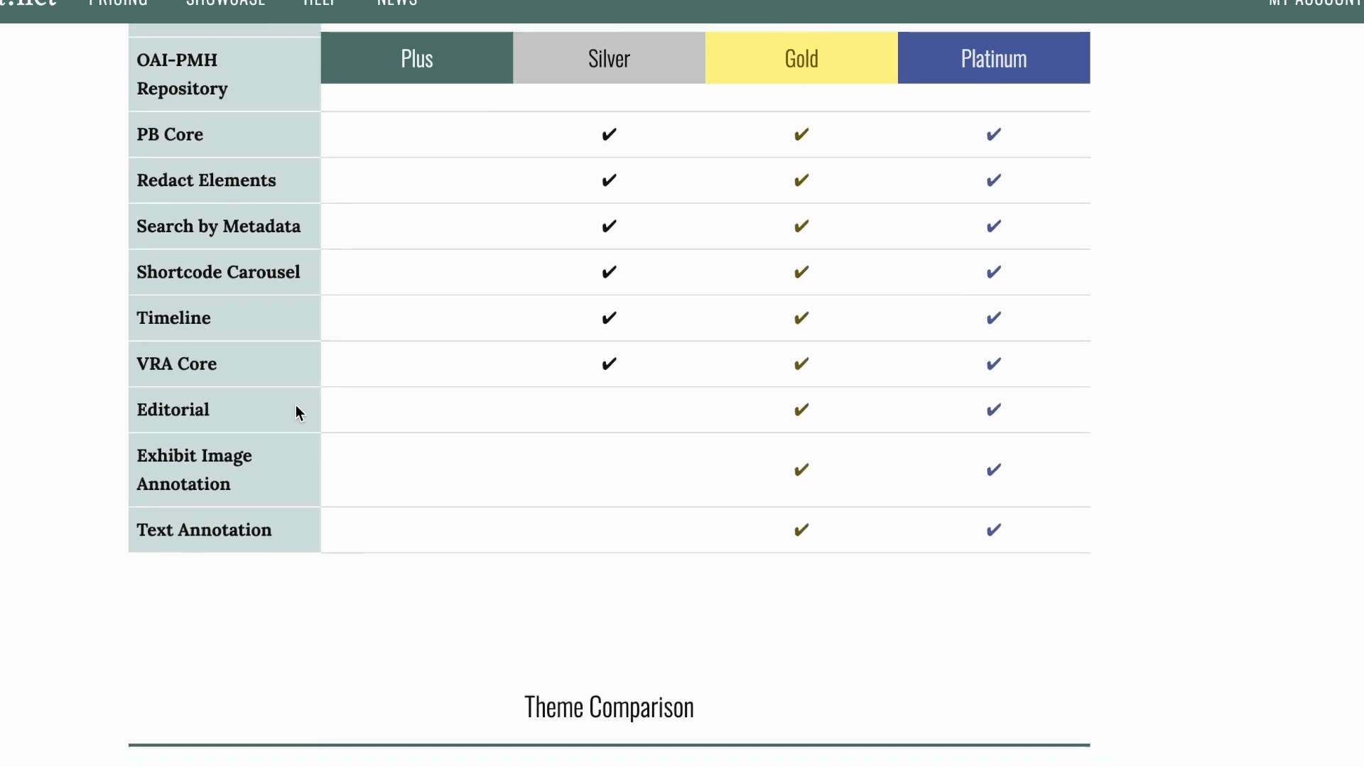
pyautogui.scroll(-4, 297, 411)
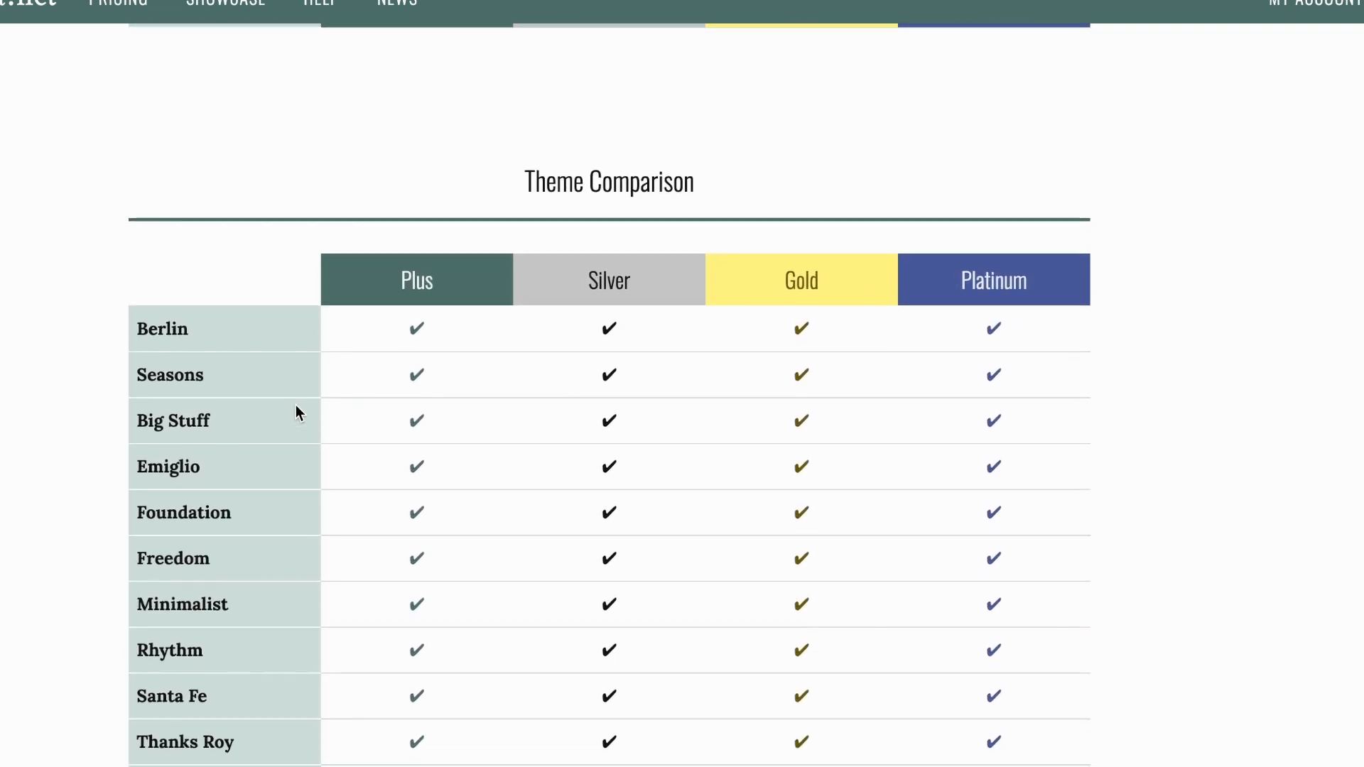
pyautogui.scroll(-1, 295, 405)
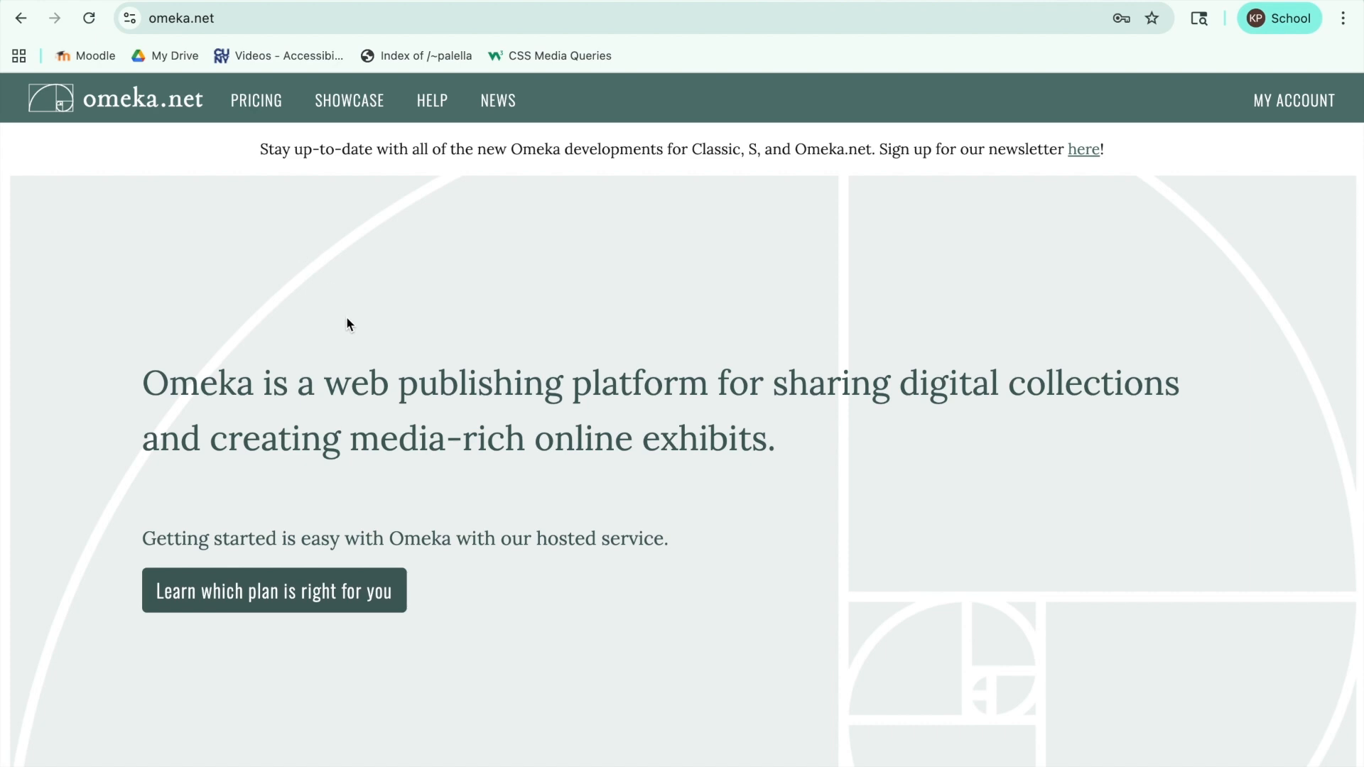
pyautogui.scroll(-10, 430, 550)
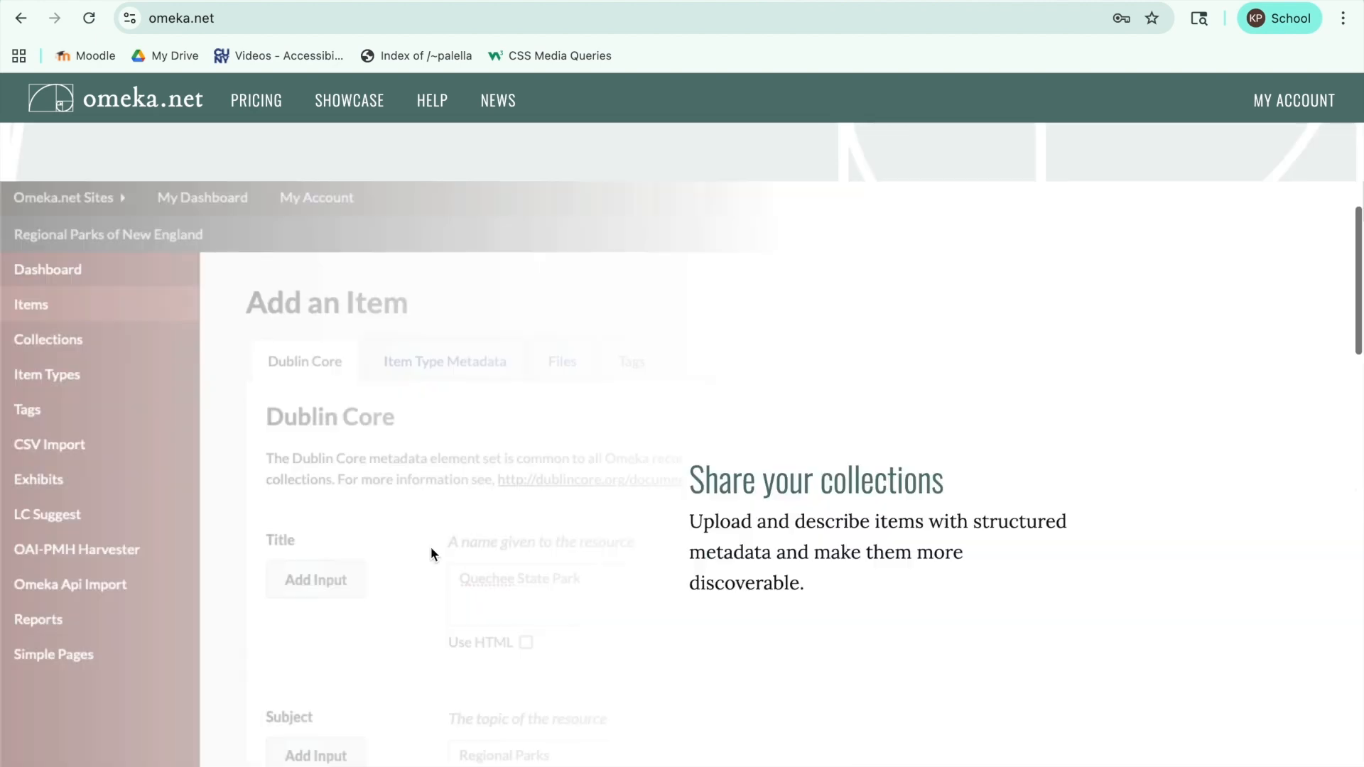
pyautogui.scroll(-10, 431, 554)
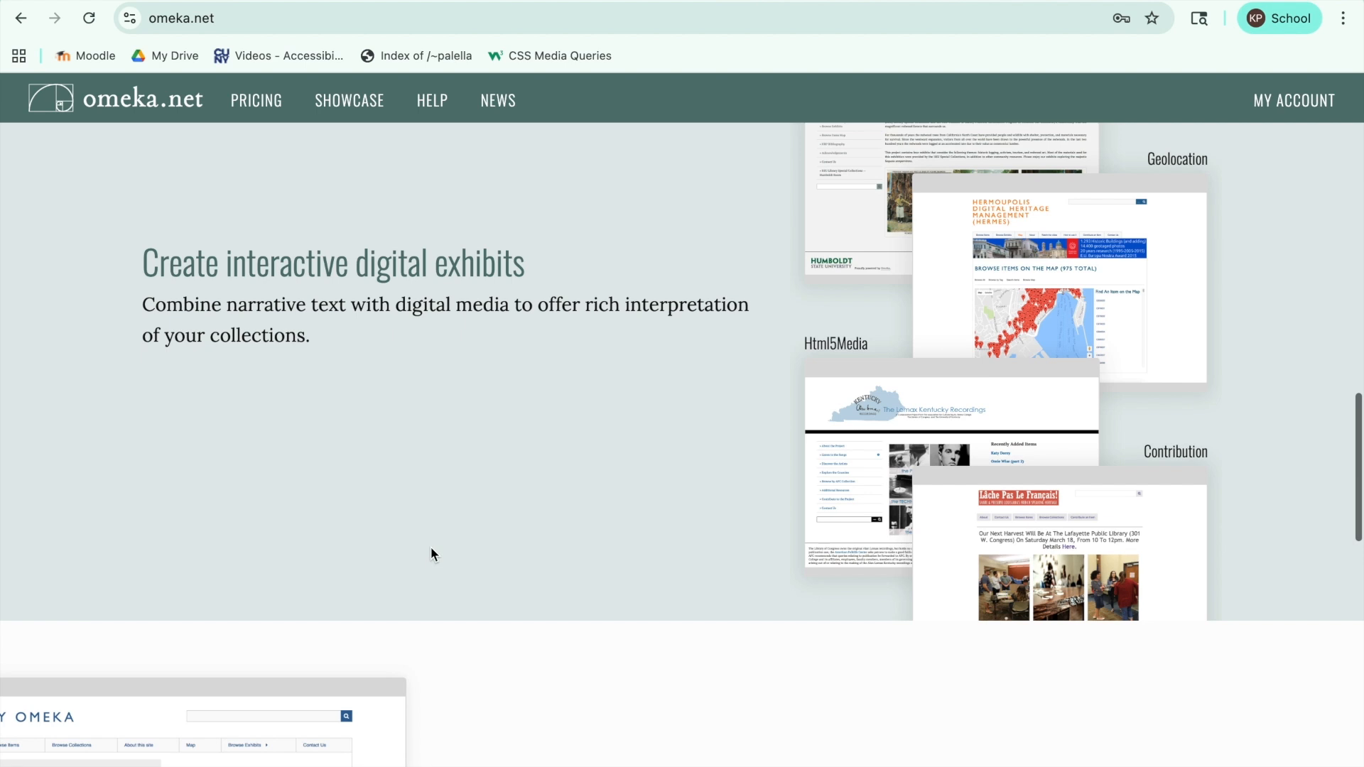
pyautogui.scroll(-8, 430, 554)
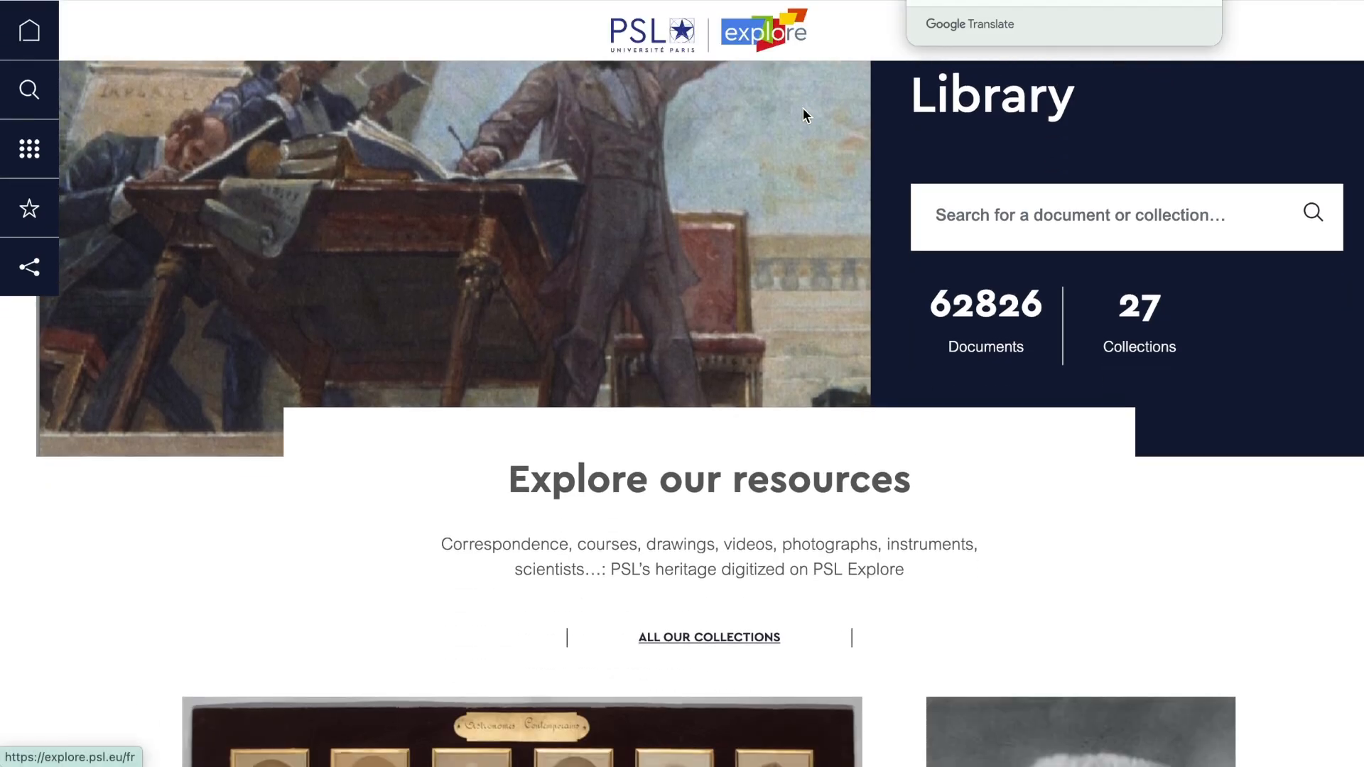
pyautogui.scroll(-10, 805, 114)
# Step: Look through example Omeka sites: Echoes of the Ancestors, Anishinaabe Plants and the African American AIDS History Project
pyautogui.scroll(-13, 803, 108)
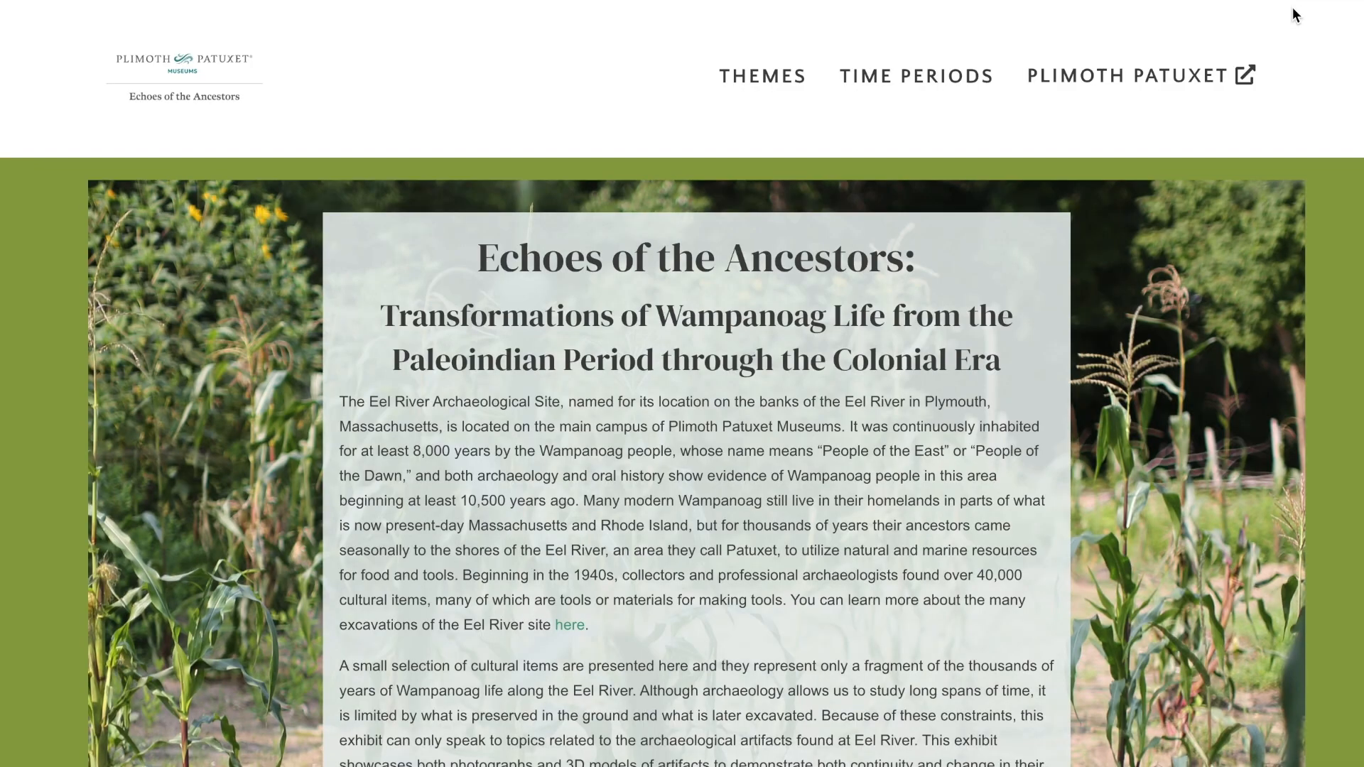
pyautogui.scroll(-9, 1294, 14)
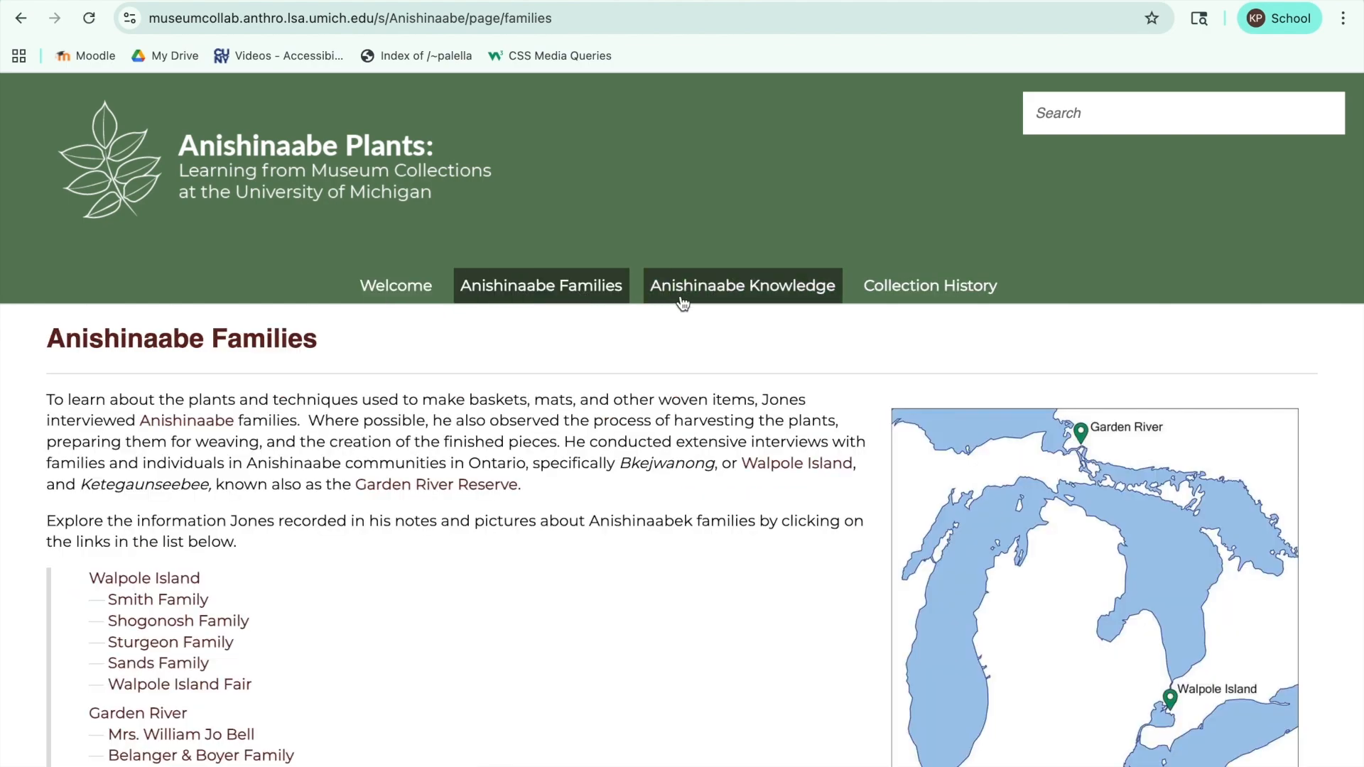
pyautogui.click(682, 300)
pyautogui.click(927, 286)
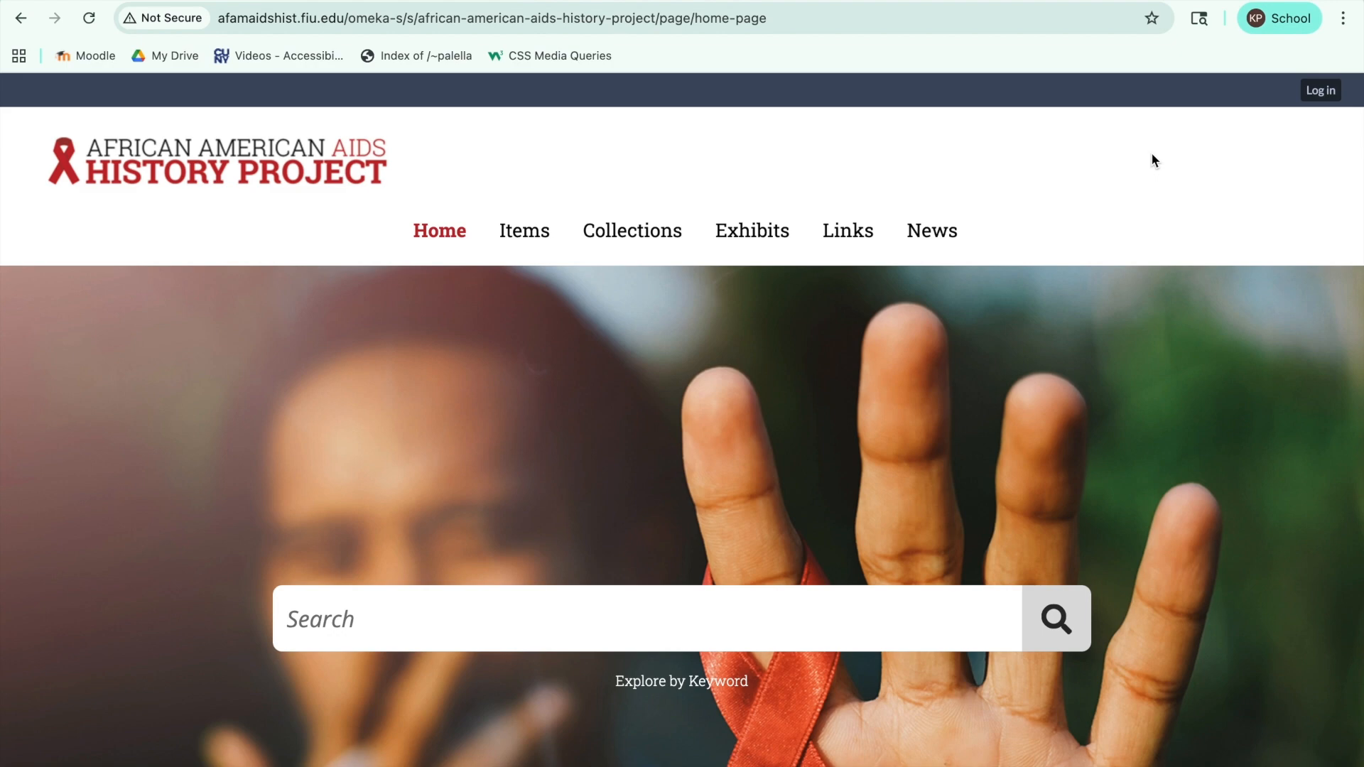
pyautogui.scroll(-10, 1152, 155)
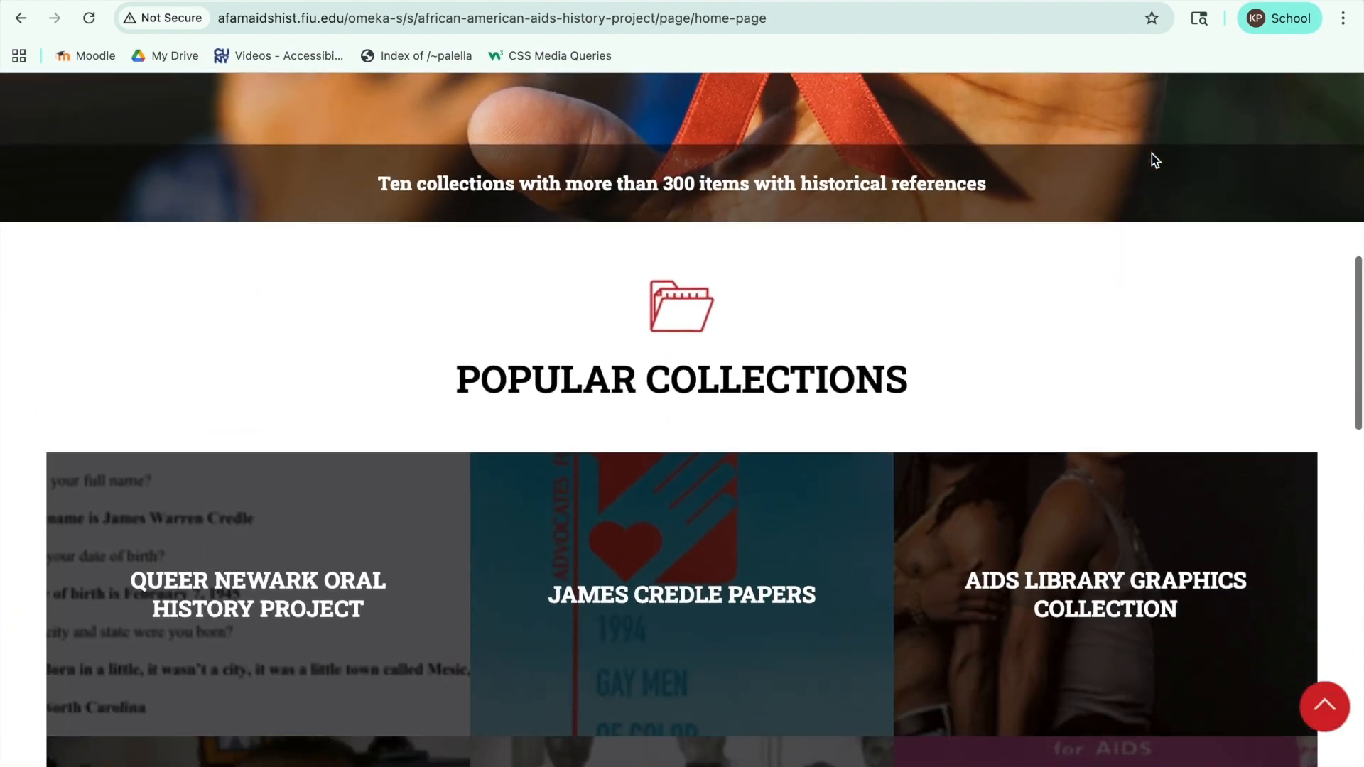
pyautogui.scroll(-7, 1152, 155)
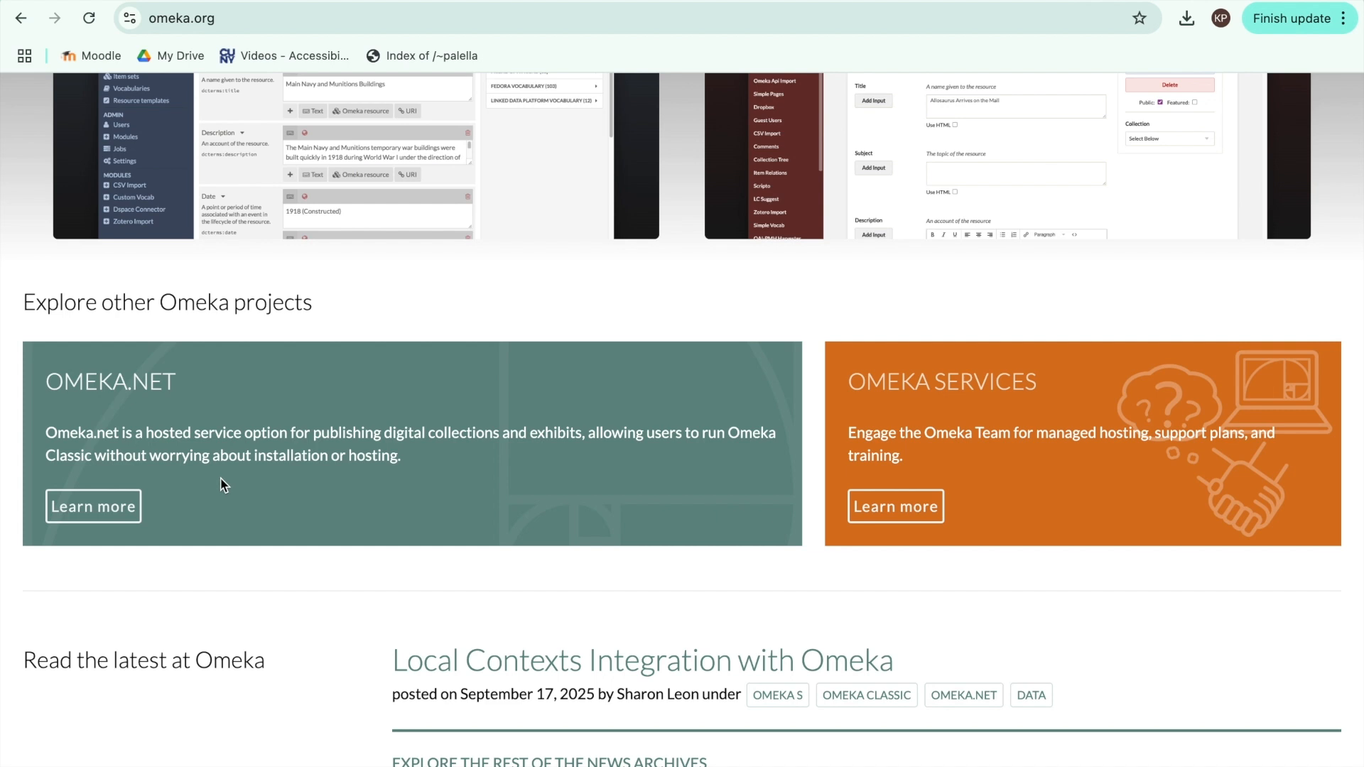
# Step: Go to omeka.net and start signing up for the free trial plan
pyautogui.click(86, 515)
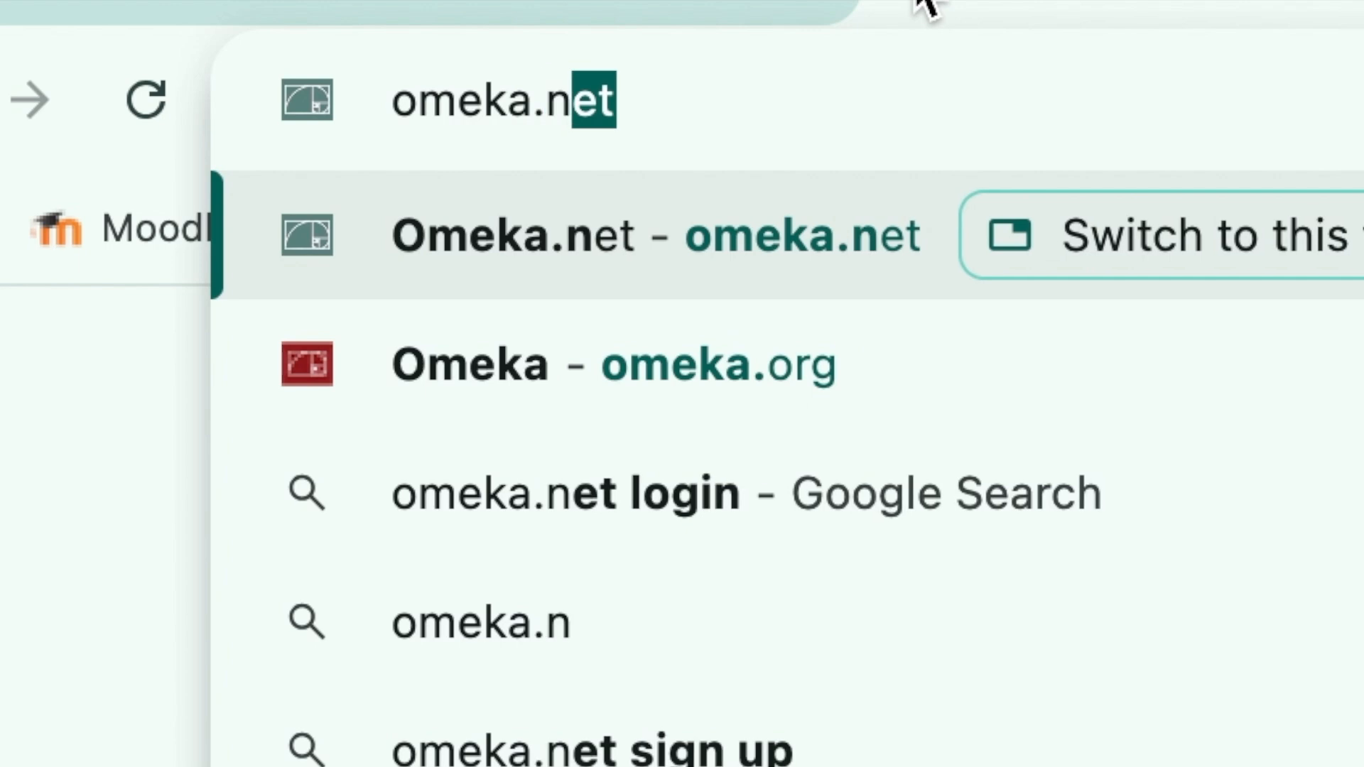
pyautogui.press('Return')
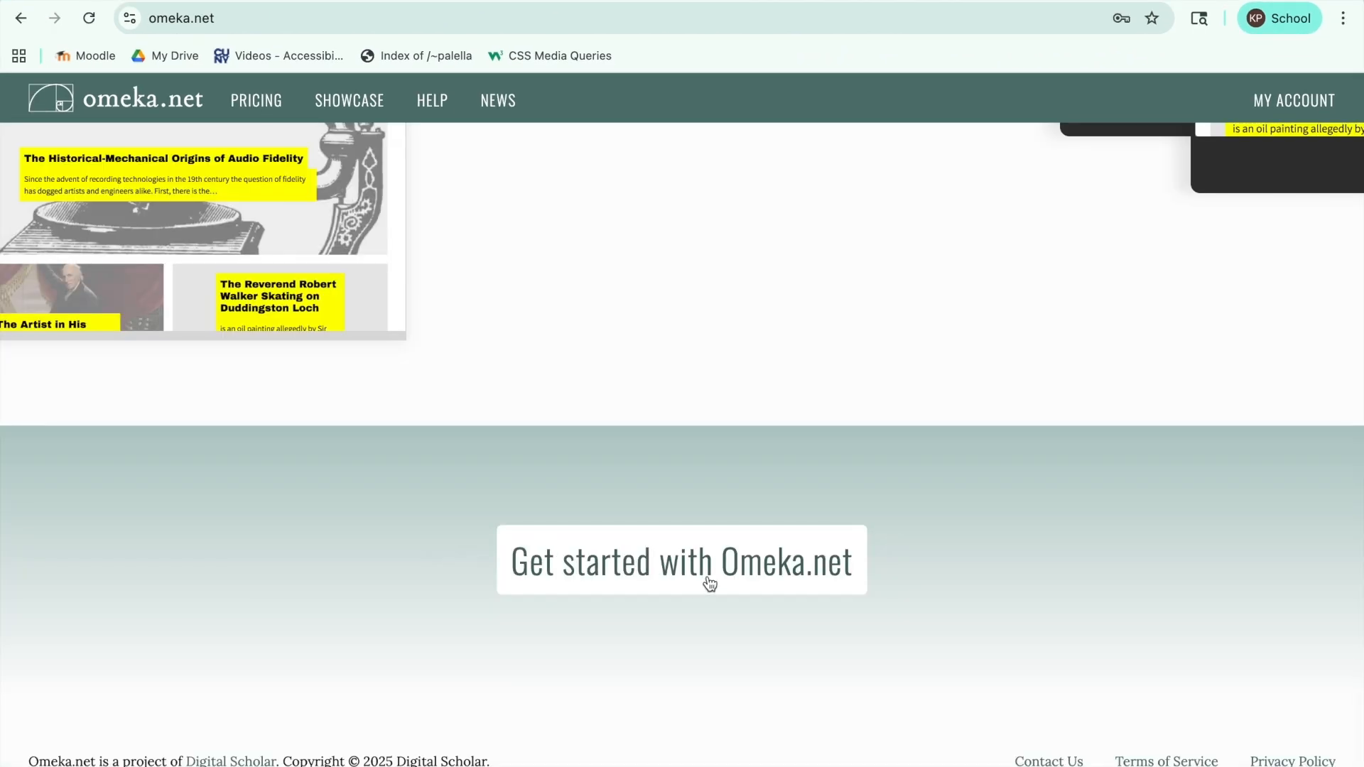
pyautogui.click(710, 583)
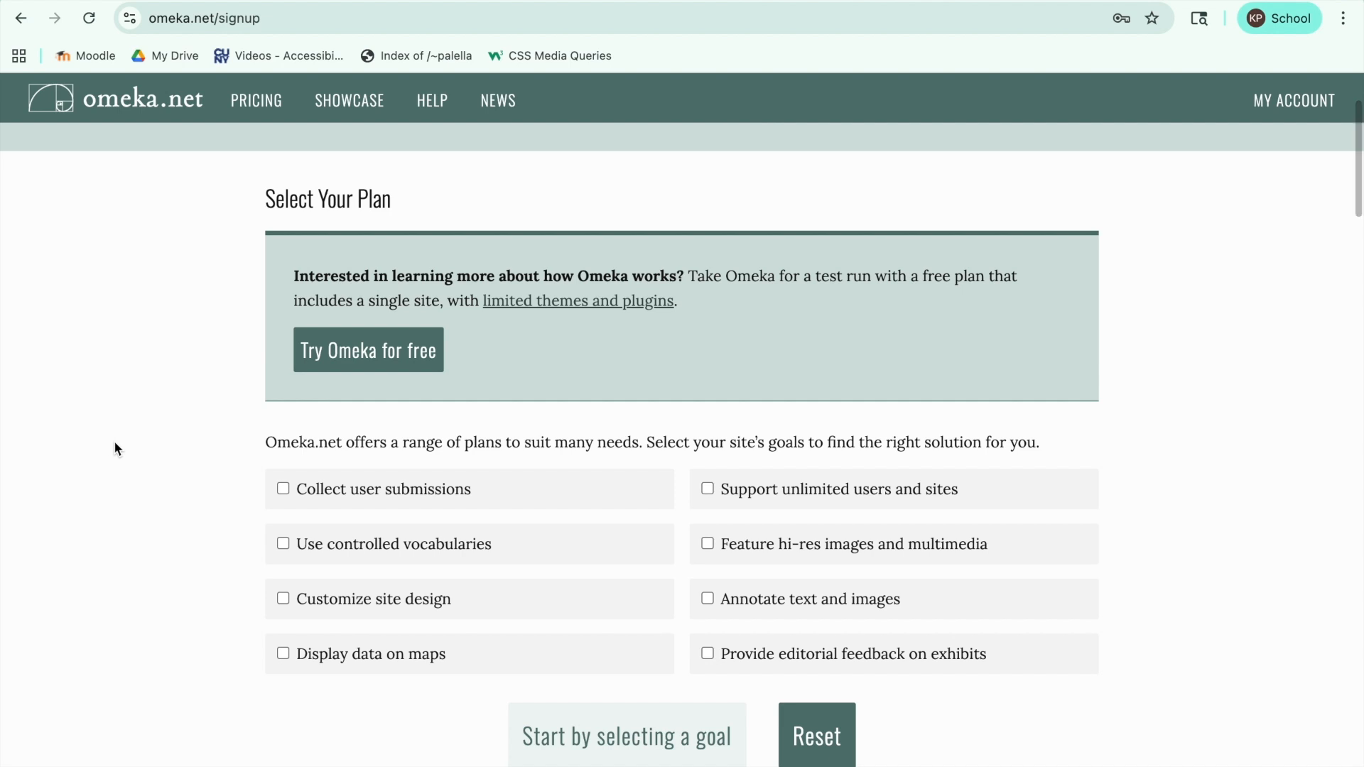
pyautogui.click(344, 353)
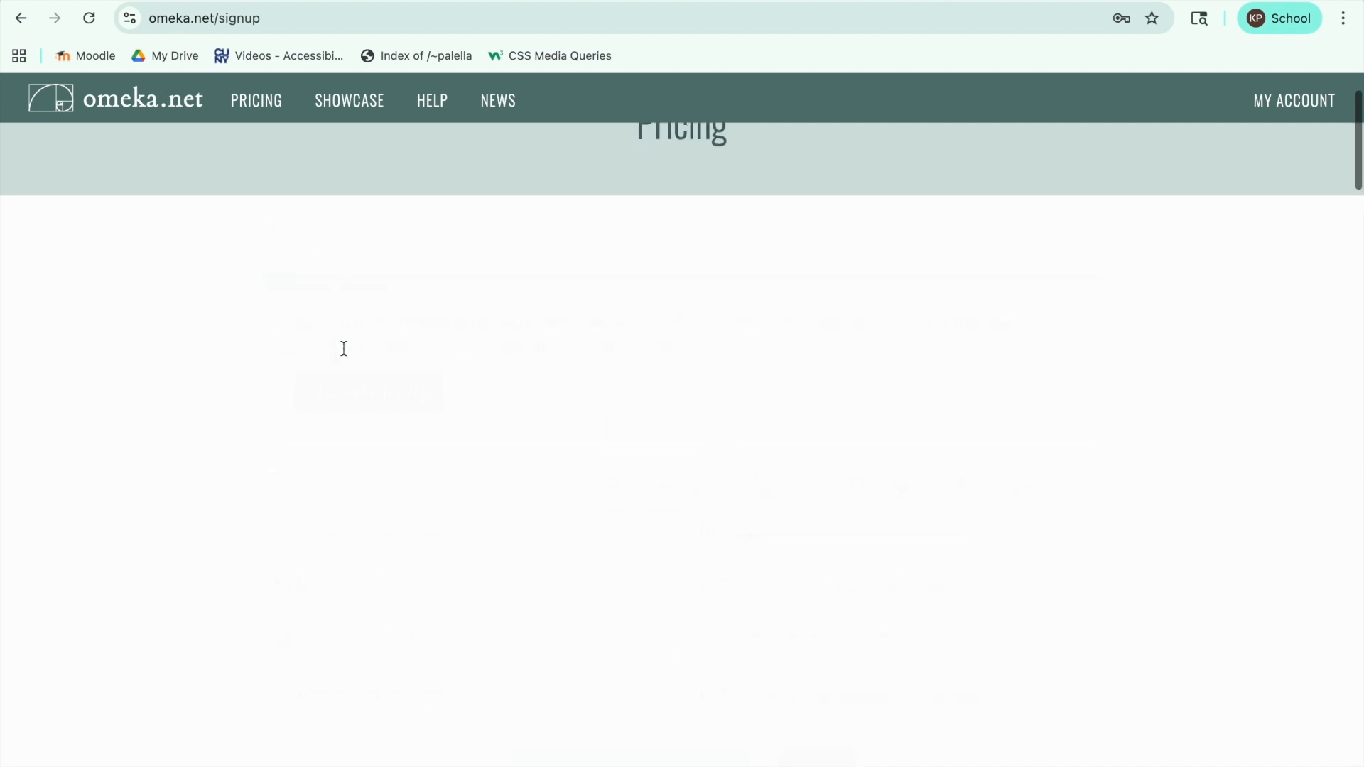
# Step: Enter the username and the account password with its confirmation in the free plan's sign-up form
pyautogui.click(795, 308)
pyautogui.write('palella')
pyautogui.press('Tab')
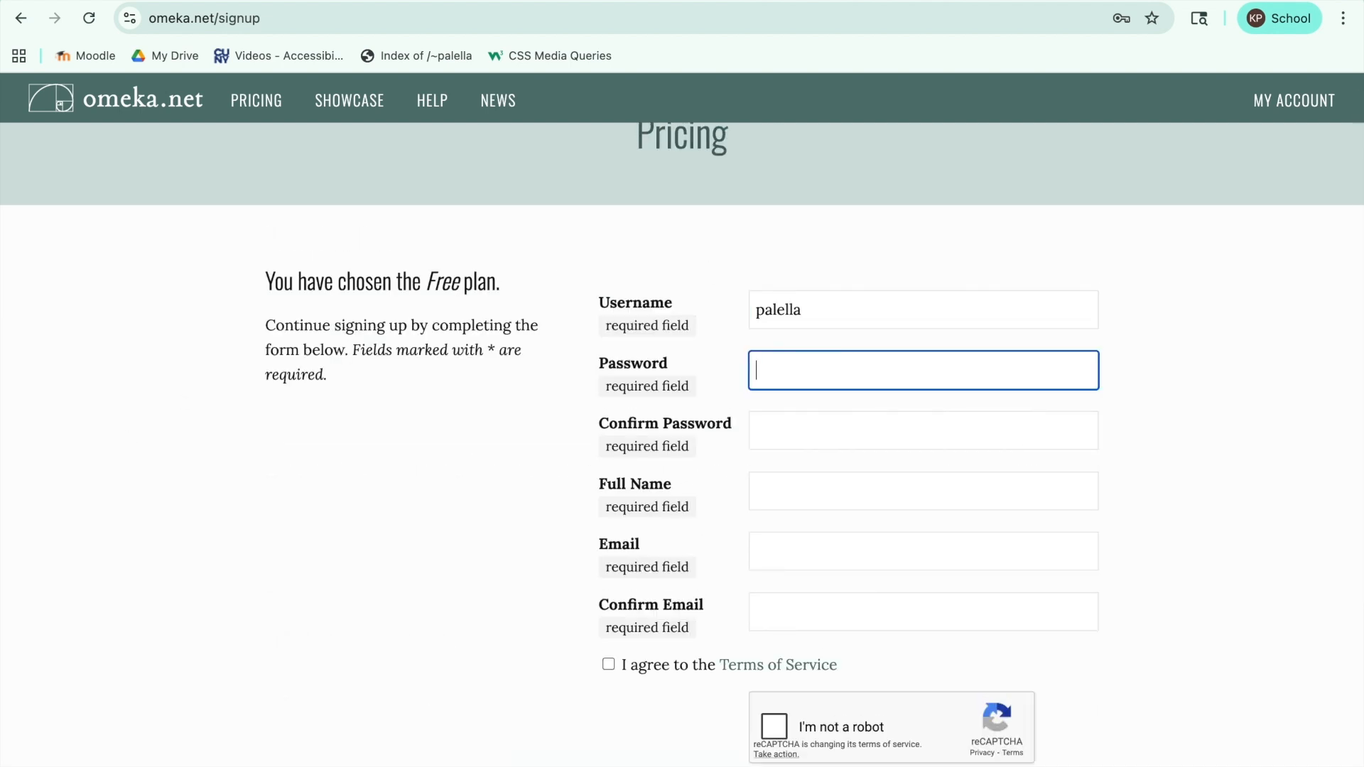
pyautogui.write('••••••••••••••')
pyautogui.press('Tab')
pyautogui.write('••••••••••••••')
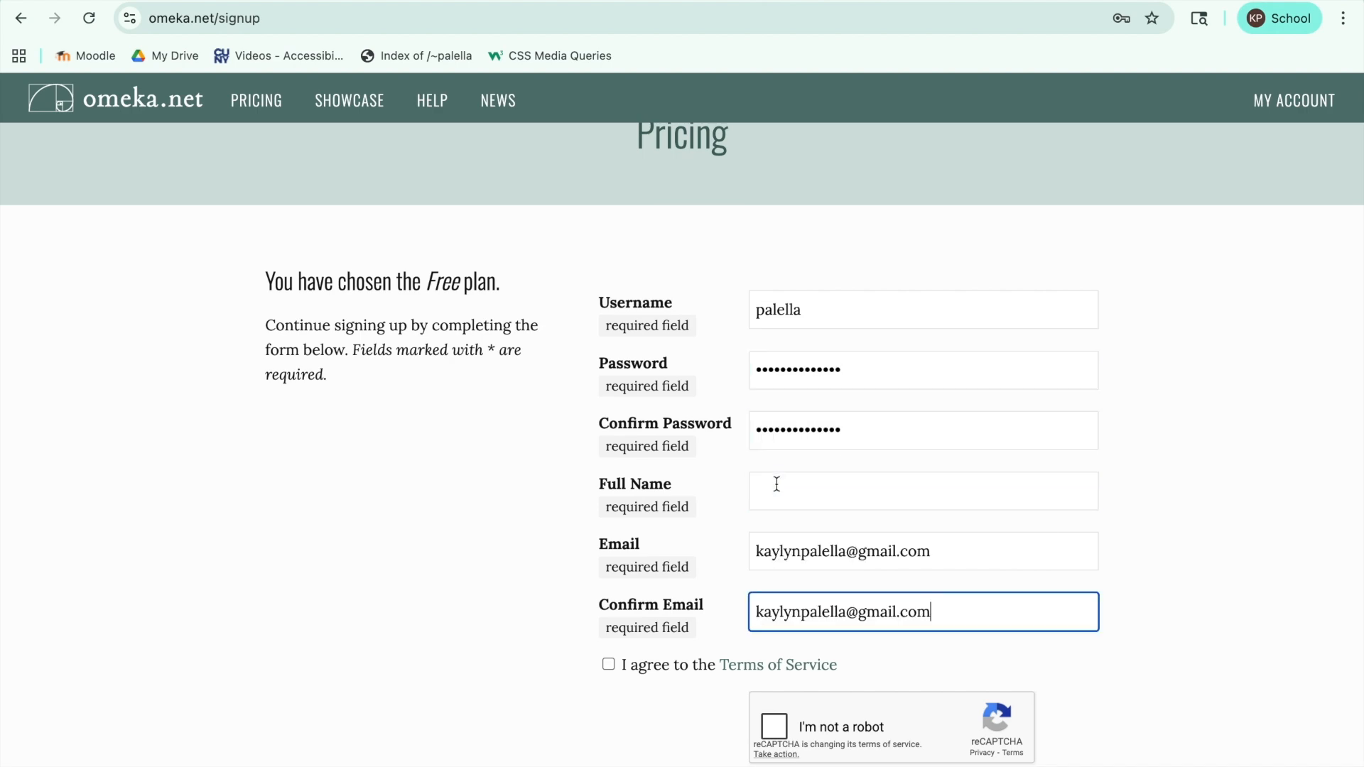
# Step: Fill in the full name and the e-mail with its confirmation, accept the Terms of Service, complete the reCAPTCHA and submit the sign-up
pyautogui.click(778, 490)
pyautogui.doubleClick(910, 545)
pyautogui.click(789, 601)
pyautogui.click(608, 664)
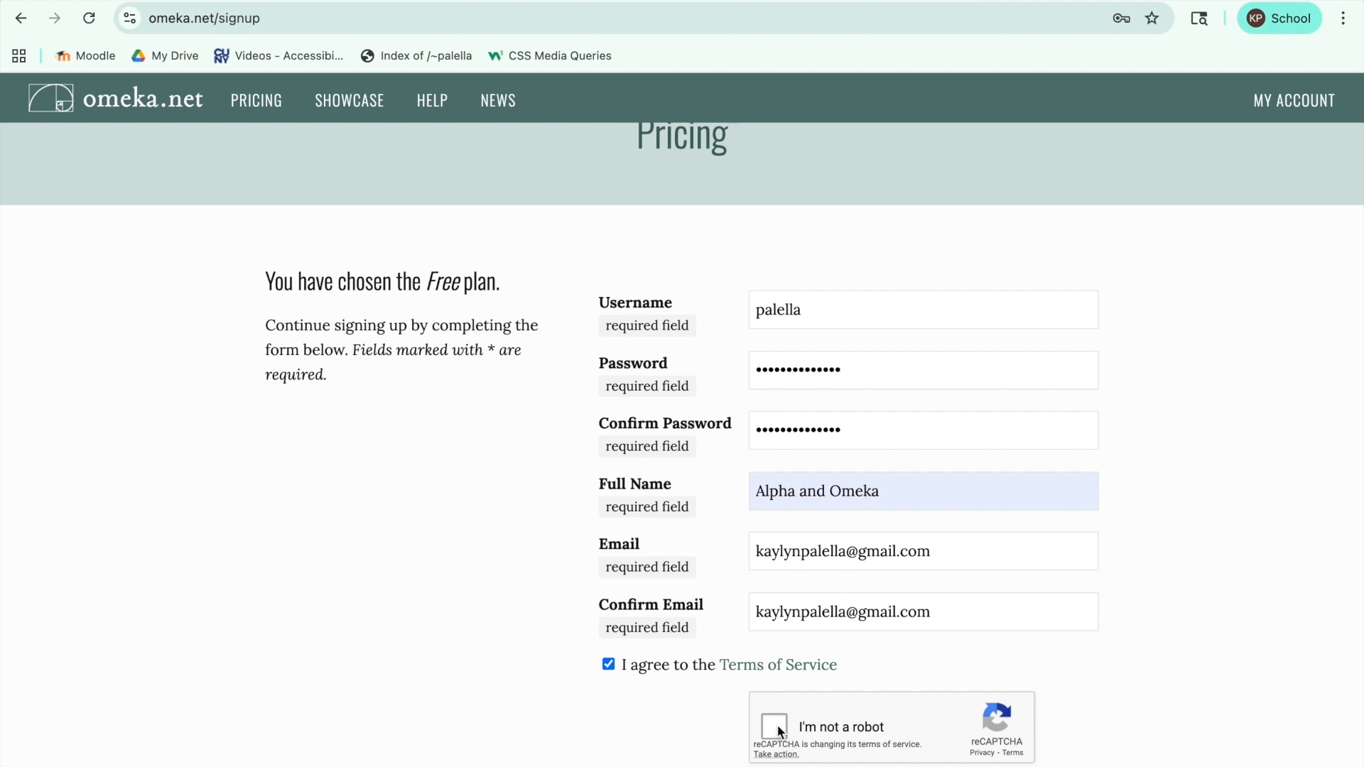
pyautogui.click(774, 726)
pyautogui.scroll(-3, 503, 556)
pyautogui.click(632, 718)
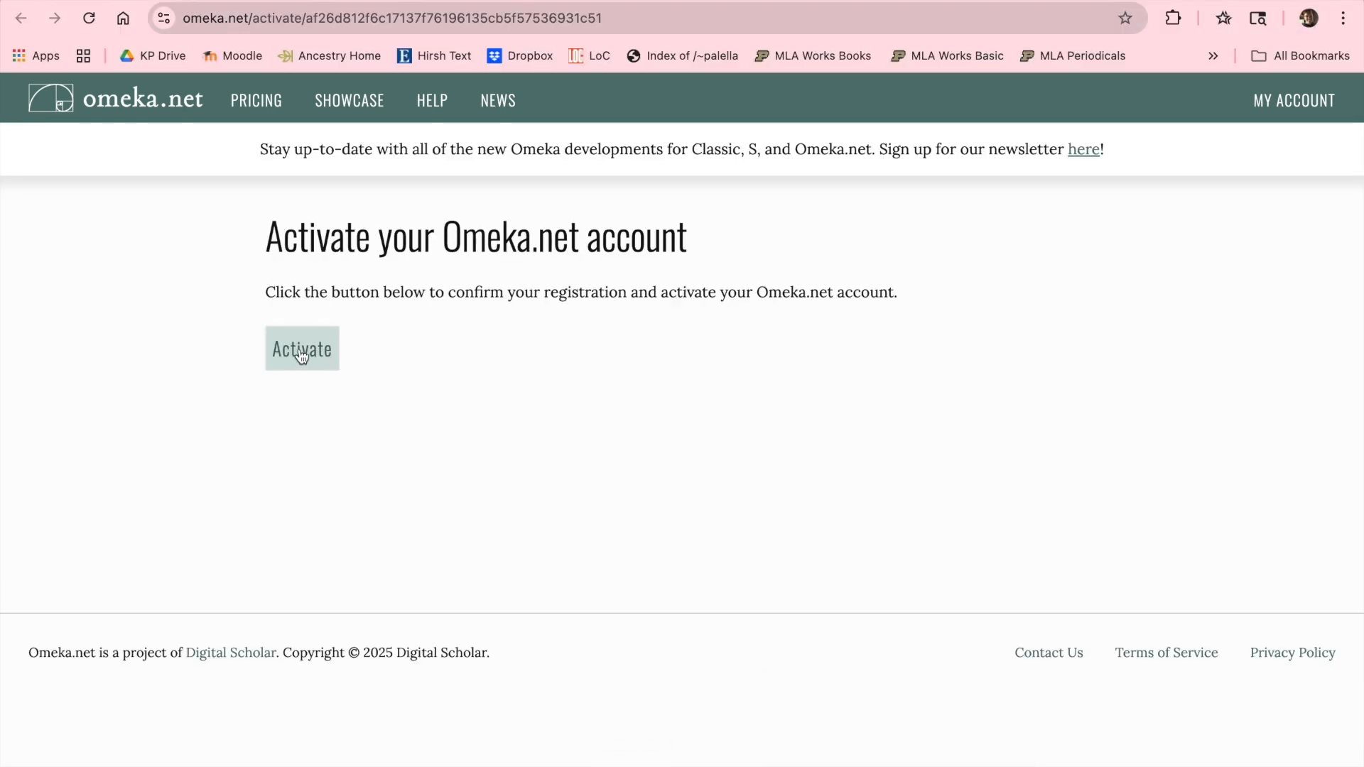
# Step: Activate the new account from the e-mailed link and start adding a site
pyautogui.click(298, 349)
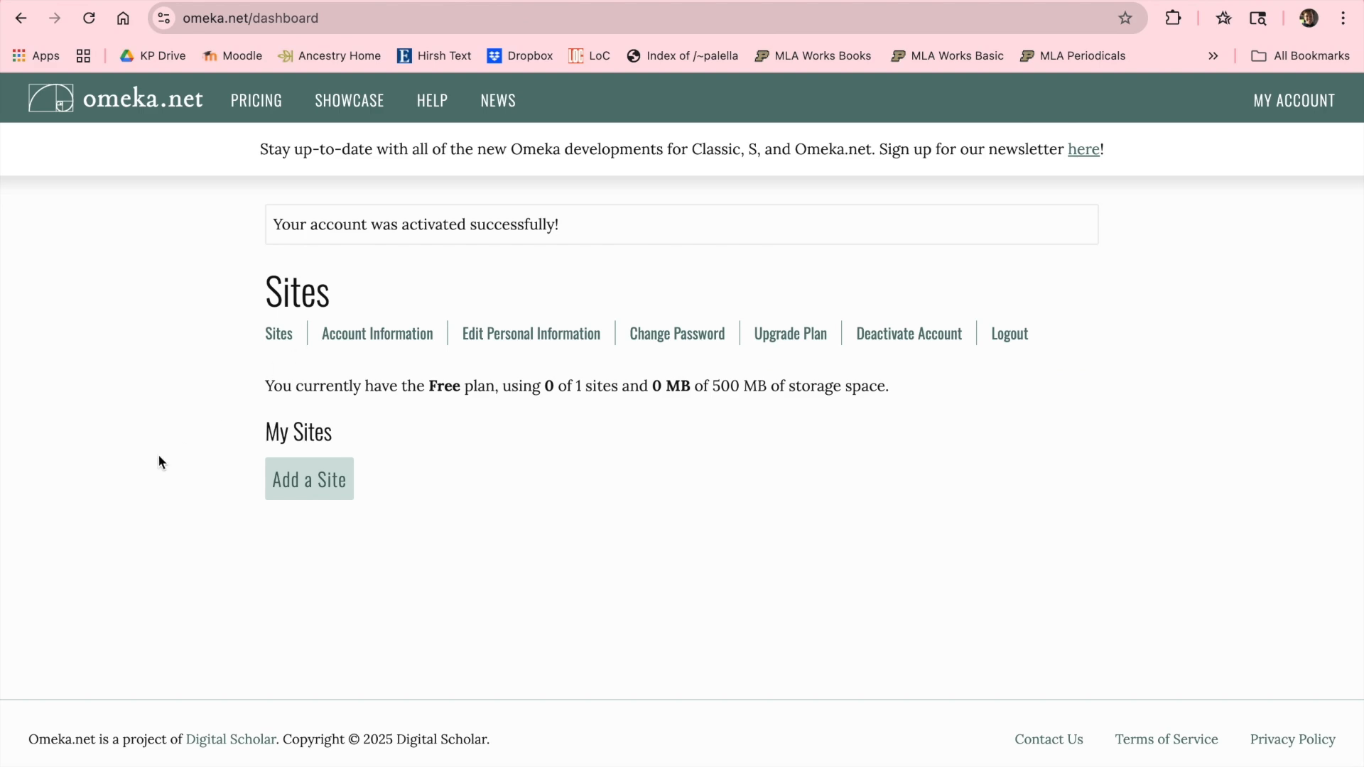
pyautogui.click(338, 489)
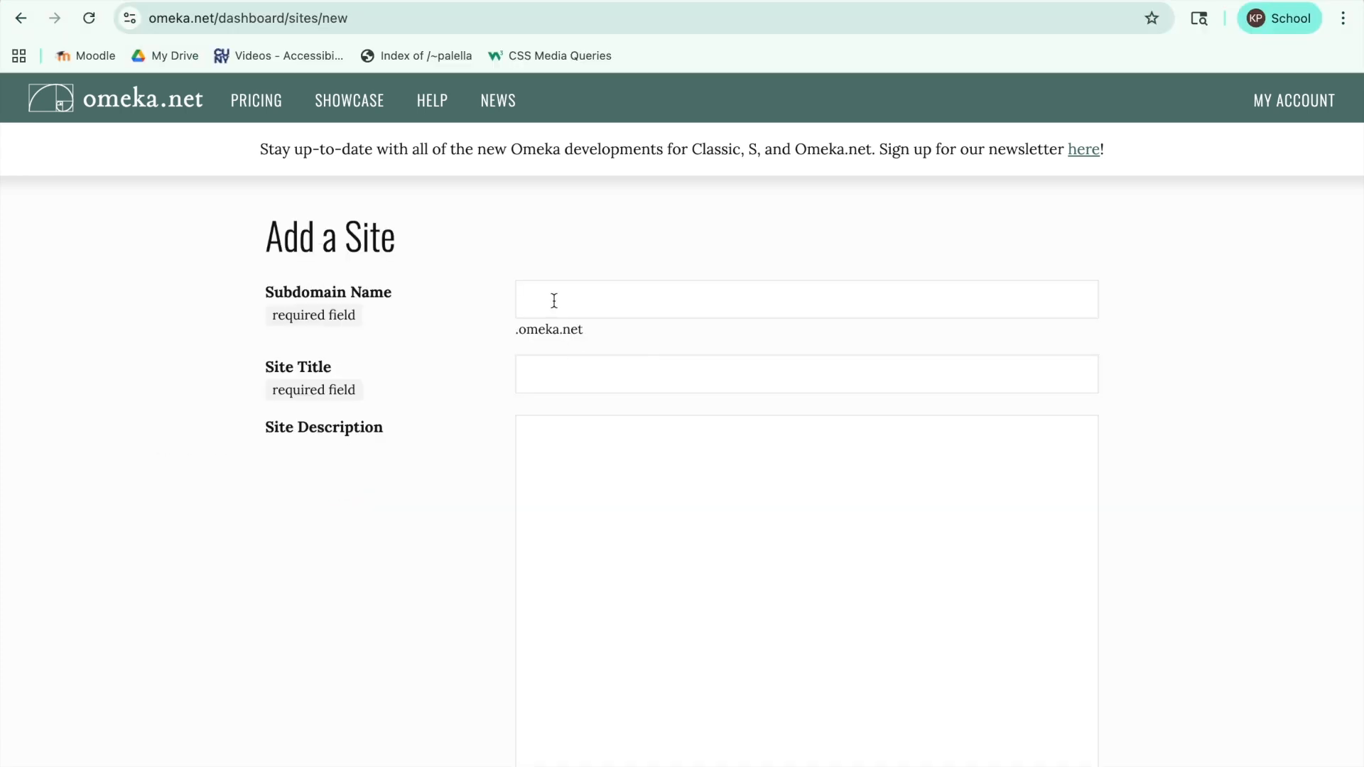
# Step: Enter "Plastic Birds TEST" as both the subdomain name and the title of the new site
pyautogui.click(554, 301)
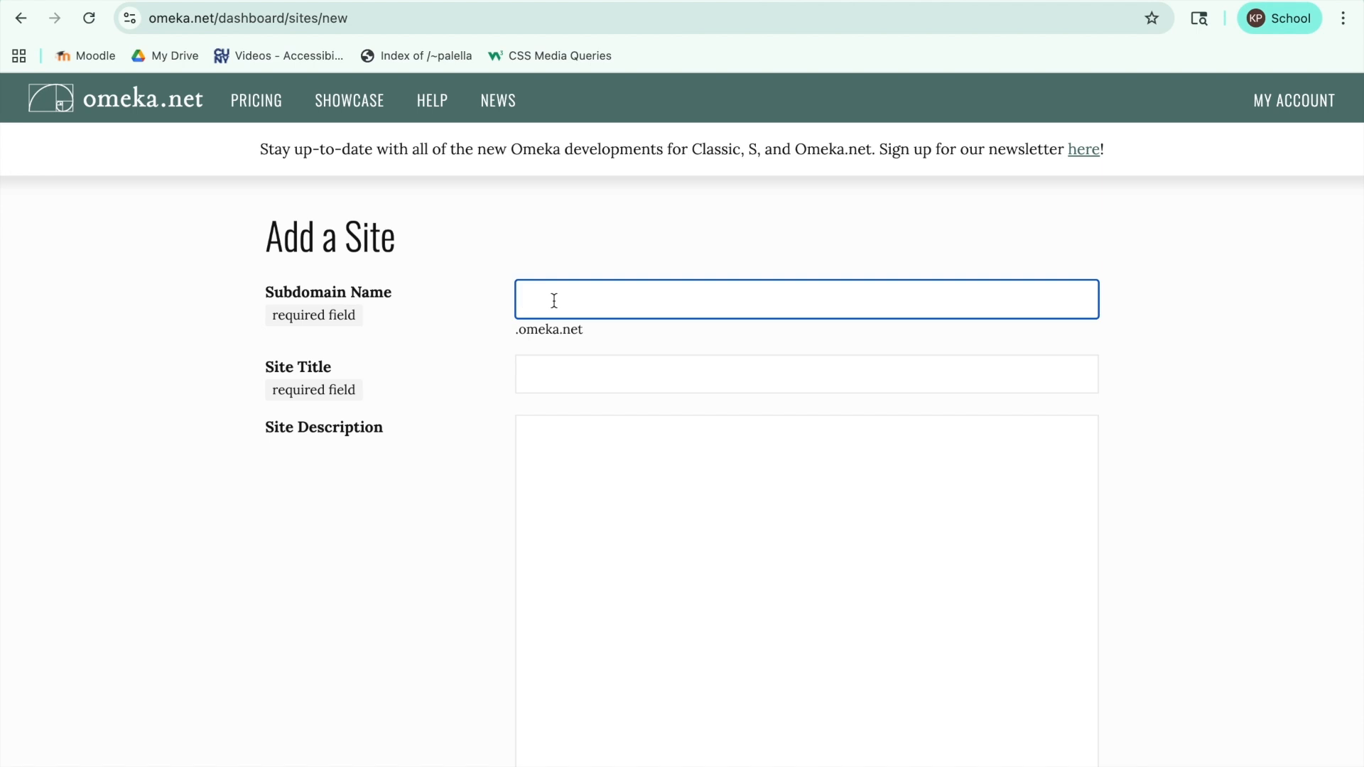
pyautogui.write('Plastic Birds TEST')
pyautogui.press('Tab')
pyautogui.write('Plastic Birds TEST')
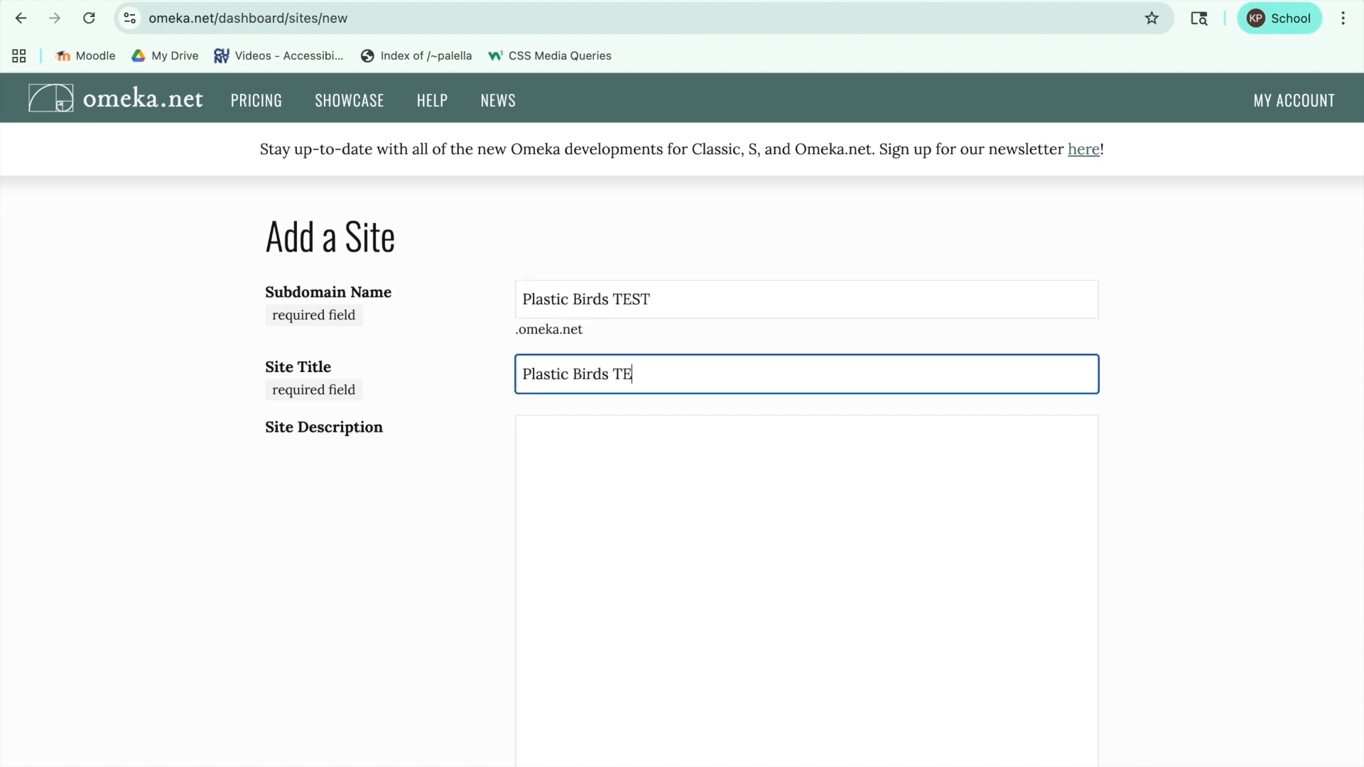
pyautogui.press('Tab')
# Step: Set the site description to "Rubber ducks and other beloved birds." and submit the new site
pyautogui.write('Rubbert du')
pyautogui.press('BackSpace')
pyautogui.press('BackSpace')
pyautogui.press('BackSpace')
pyautogui.press('BackSpace')
pyautogui.write('ducks')
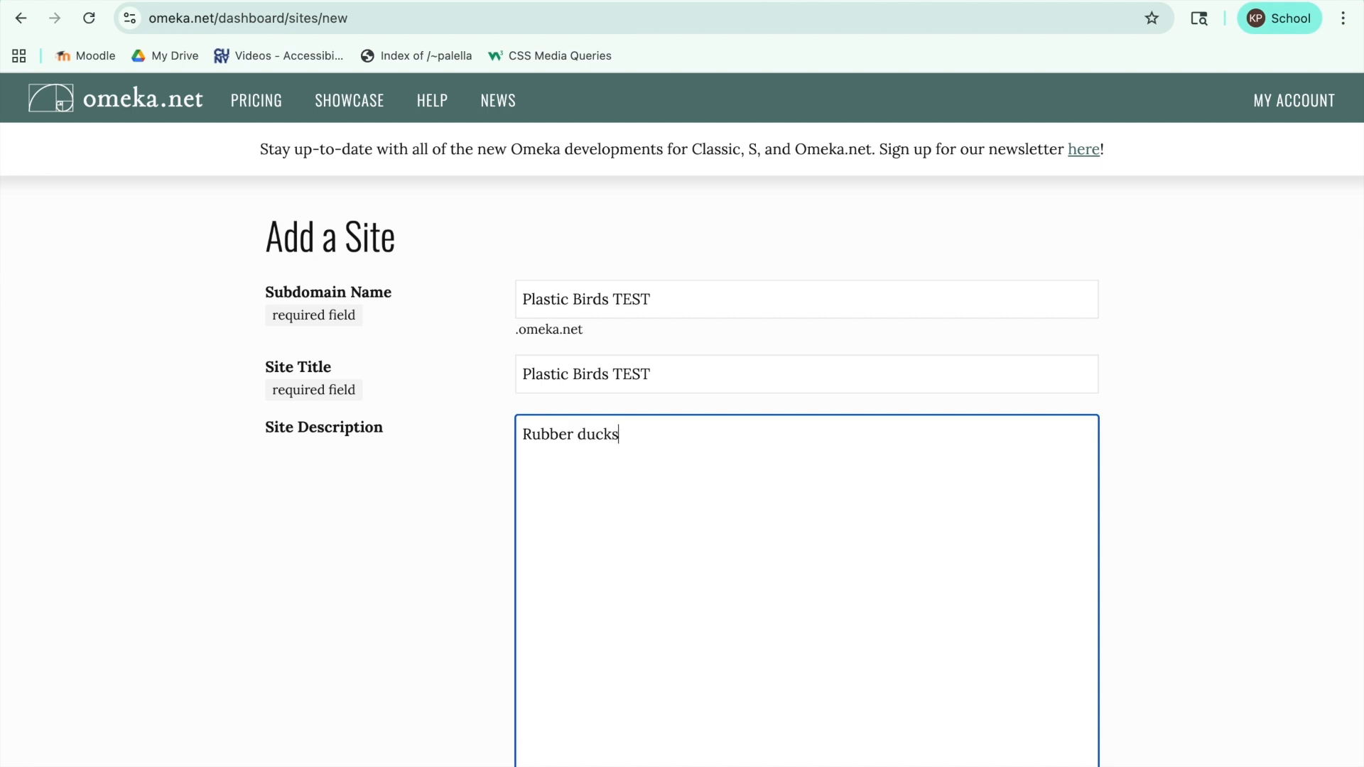
pyautogui.write(' and other beloved birds.')
pyautogui.scroll(-6, 273, 503)
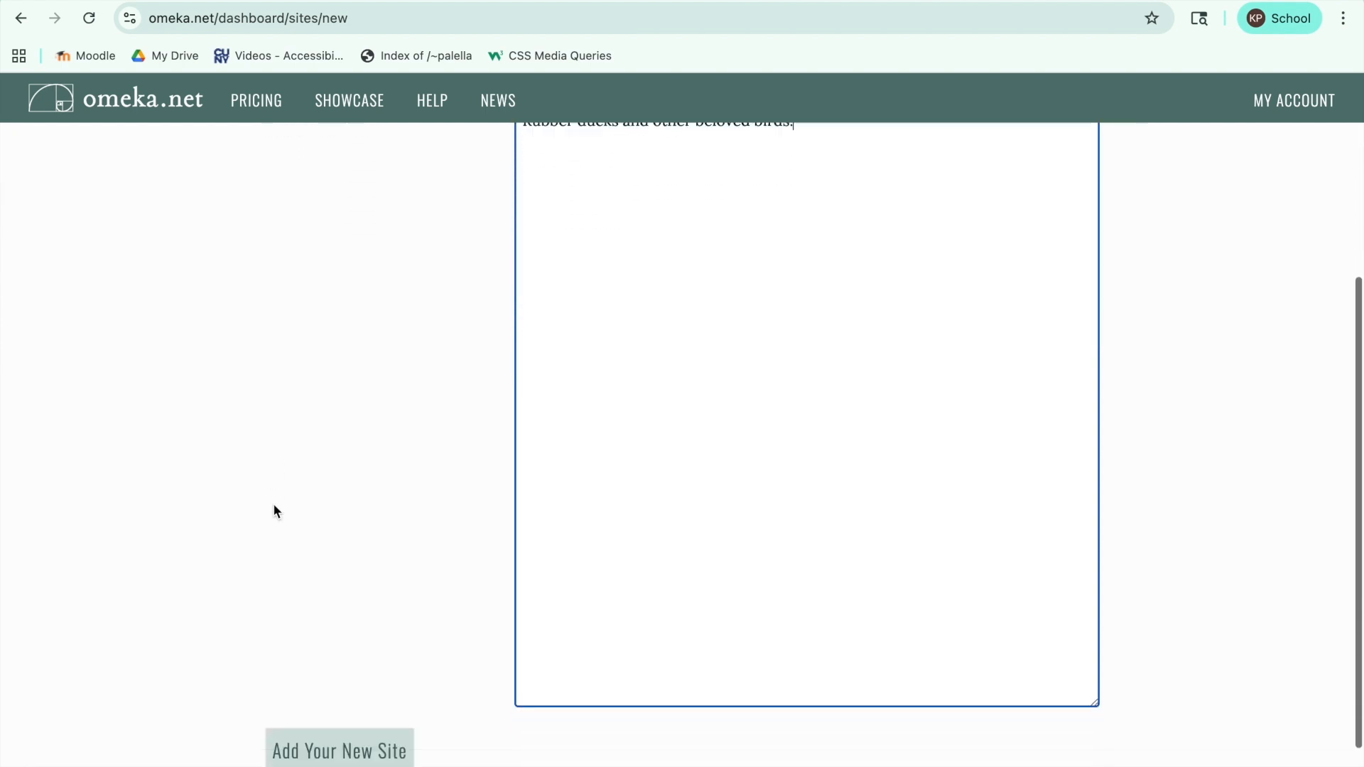
pyautogui.click(319, 660)
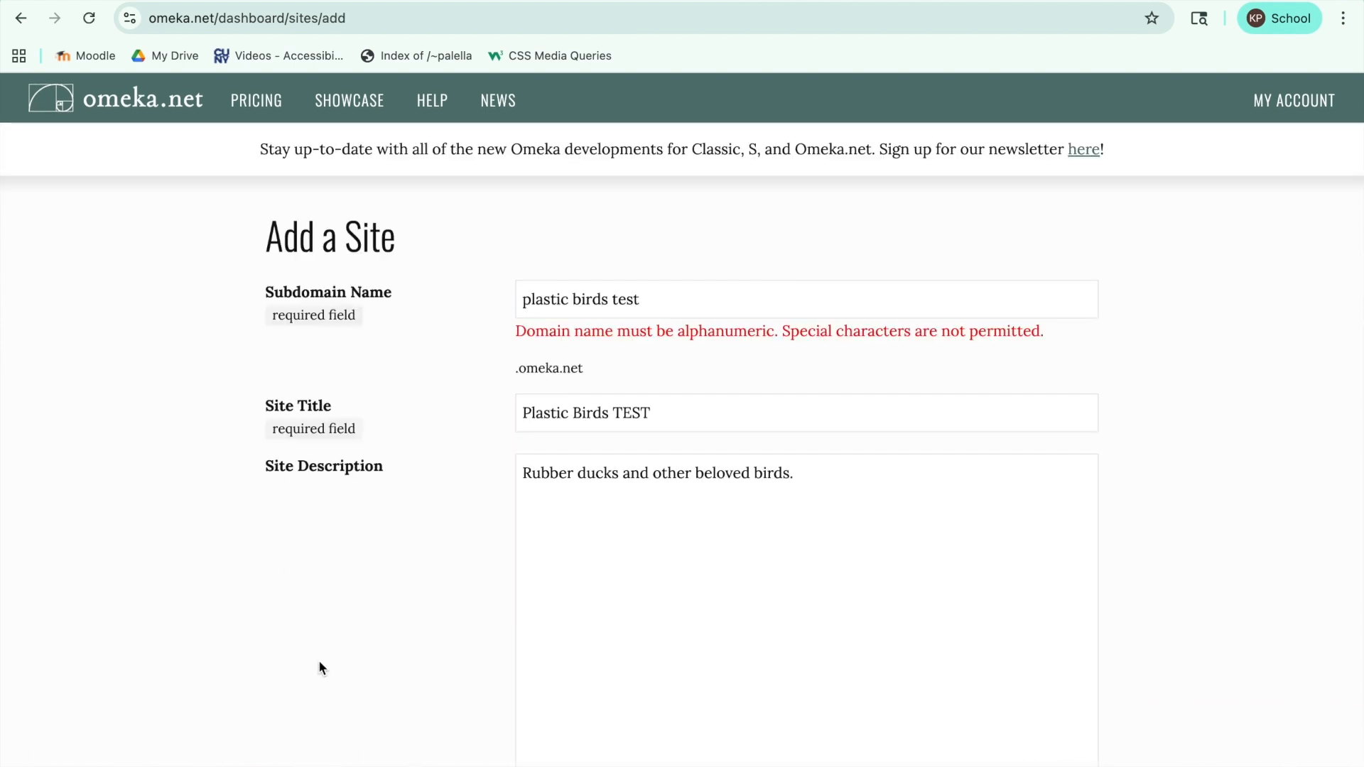
# Step: Remove the spaces from the subdomain name so it reads "plasticbirdstest" and submit the site again
pyautogui.click(573, 300)
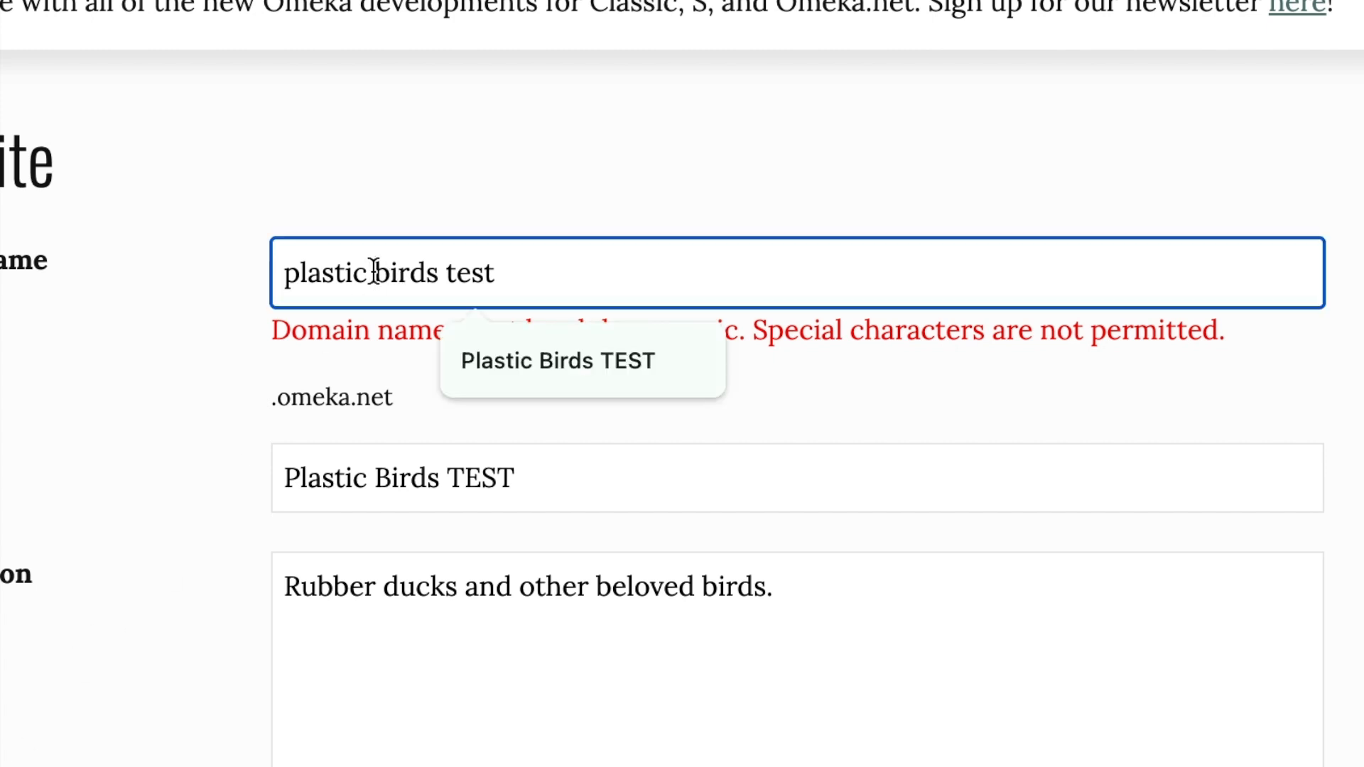
pyautogui.click(374, 272)
pyautogui.press('BackSpace')
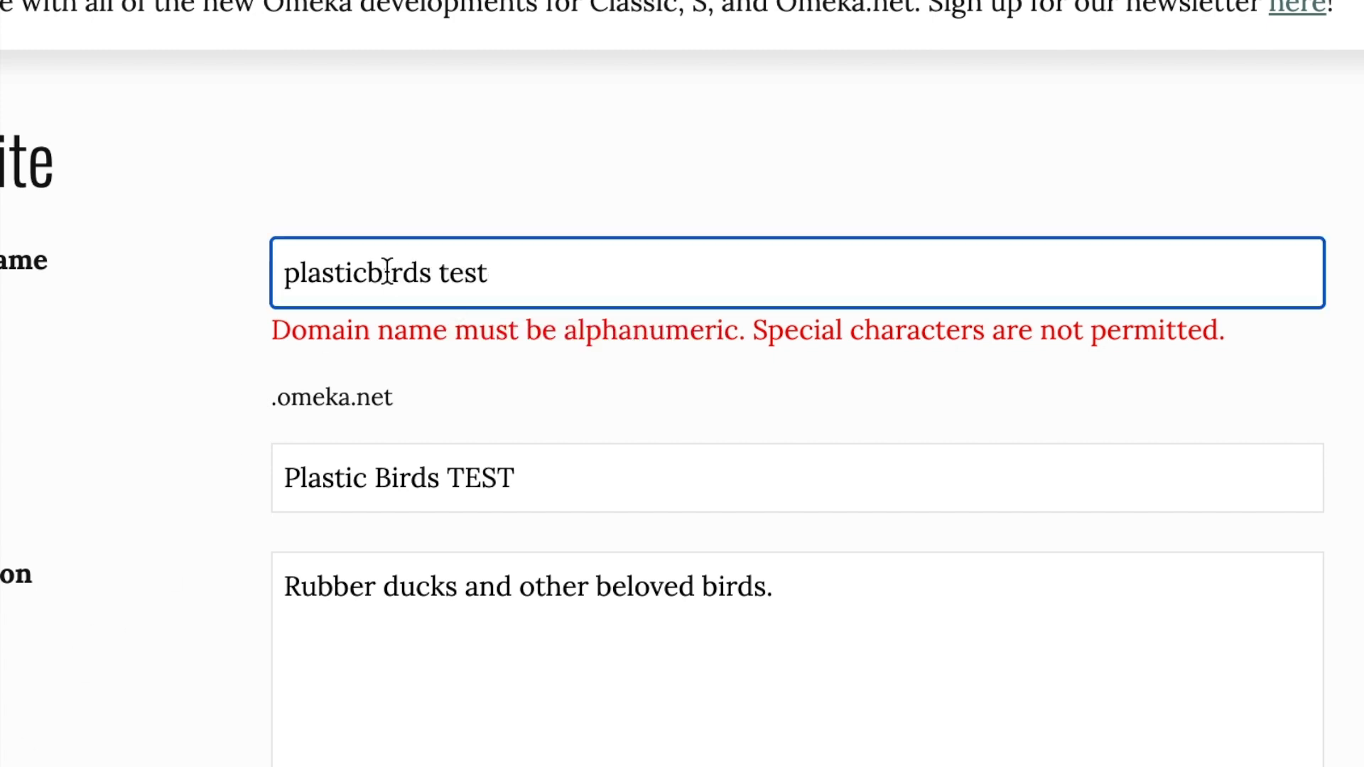
pyautogui.click(442, 273)
pyautogui.press('BackSpace')
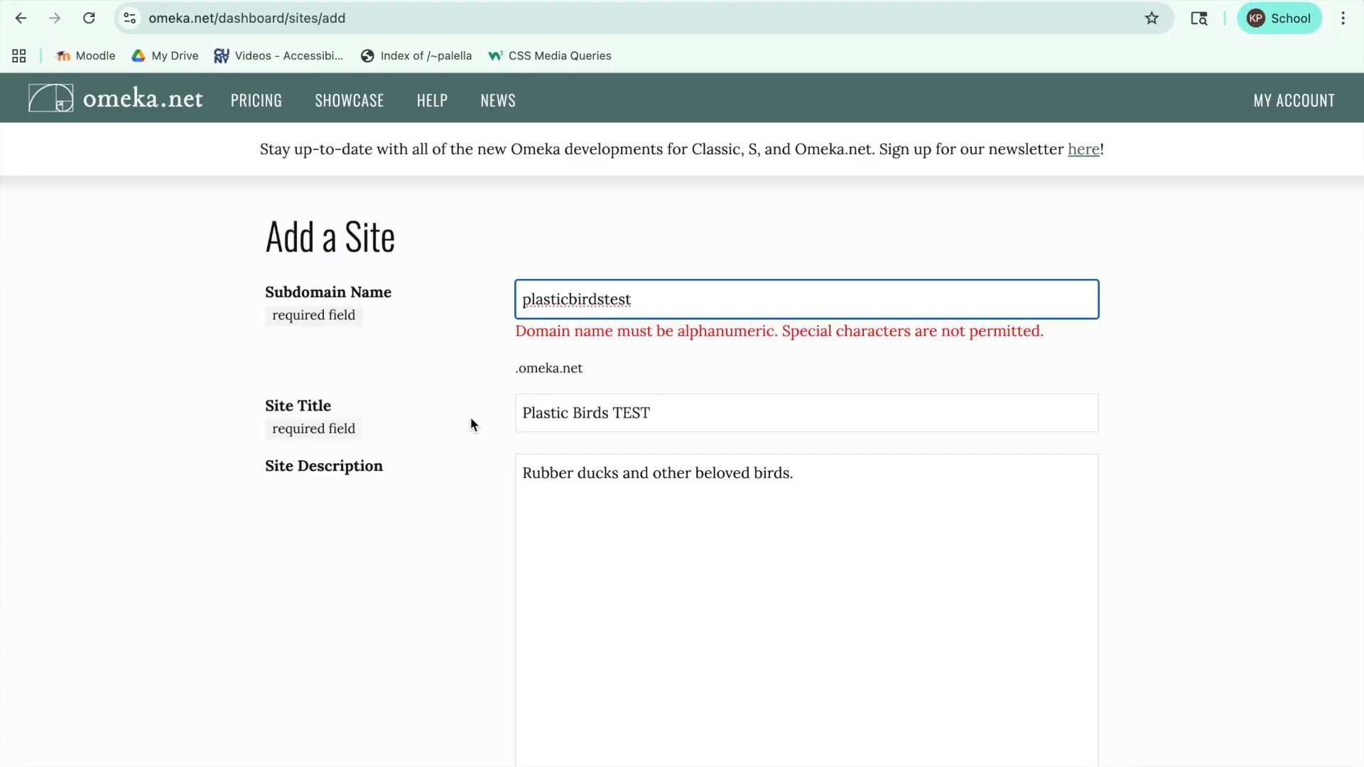
pyautogui.scroll(-8, 194, 493)
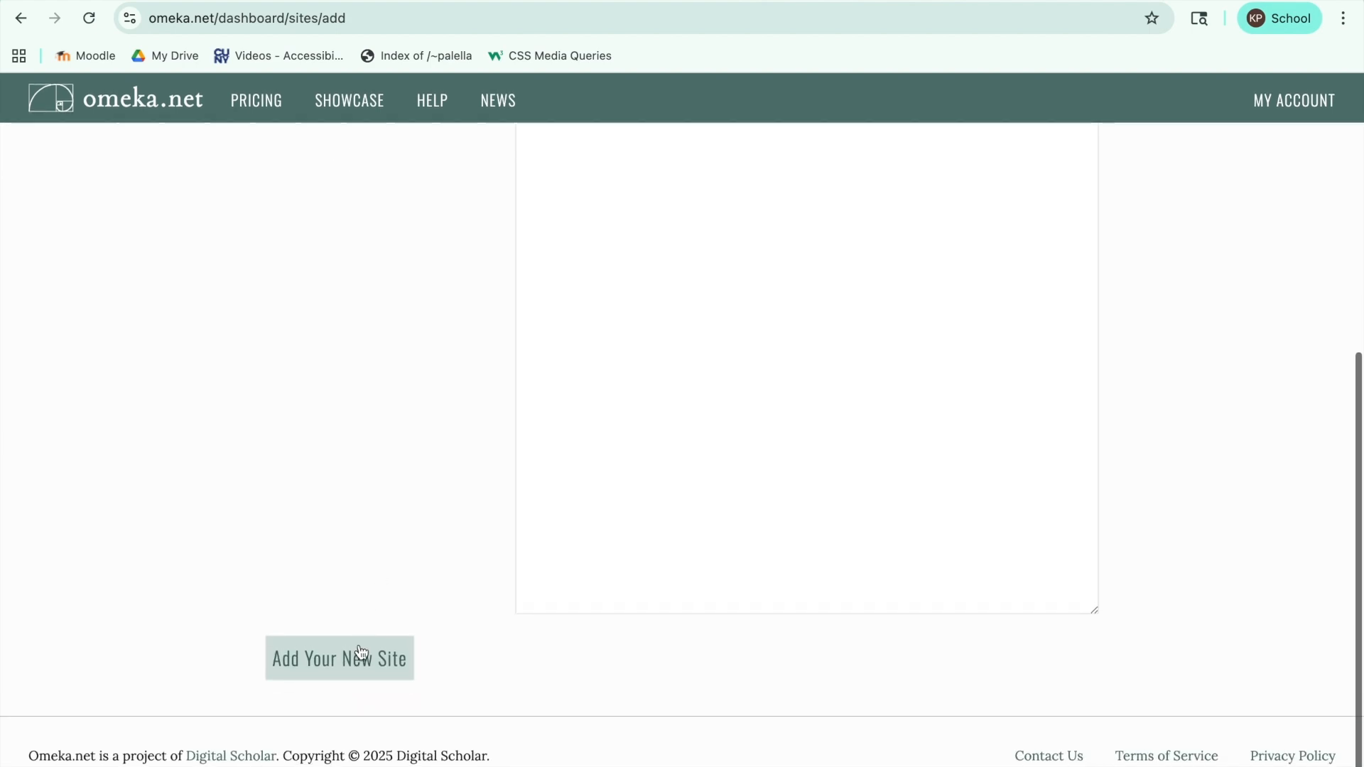
pyautogui.click(356, 660)
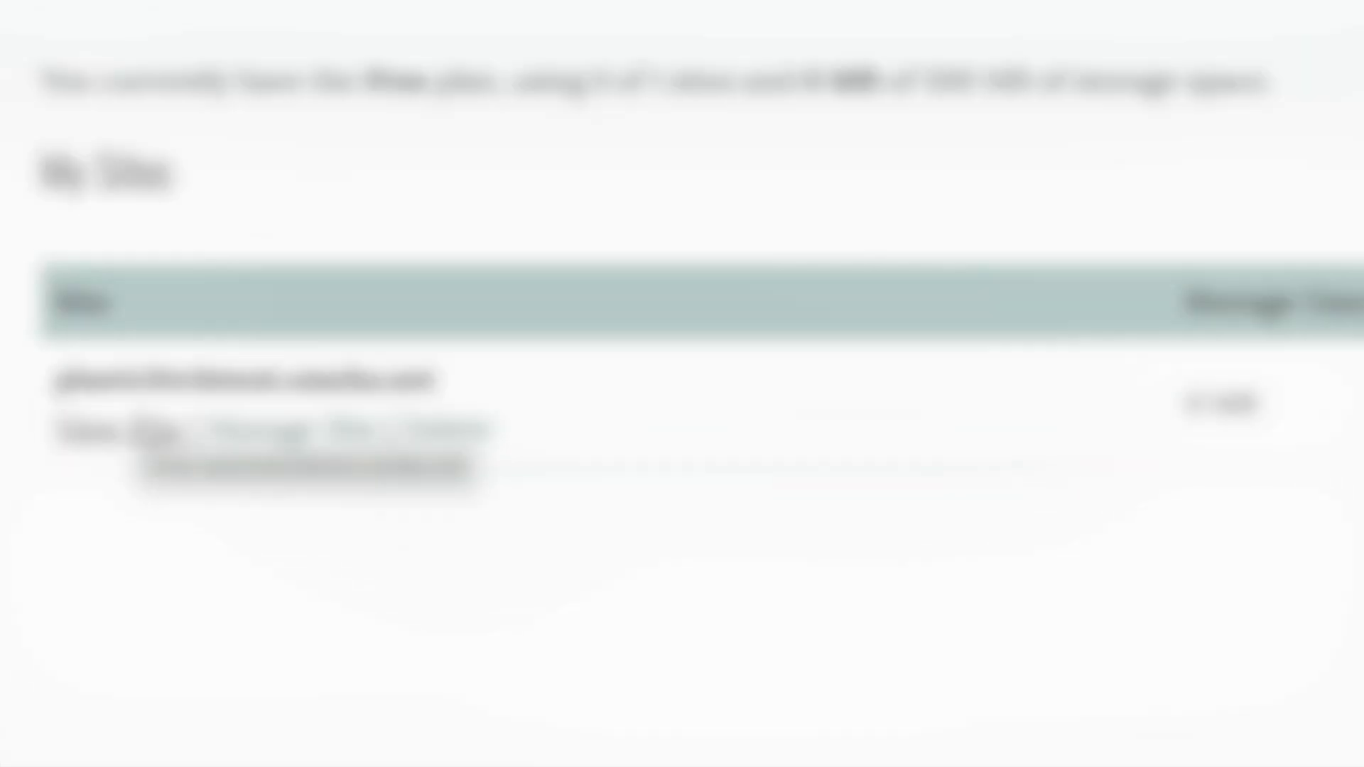
# Step: Open the management dashboard of the plasticbirdstest site and add a collection titled "Rubber Ducks!"
pyautogui.click(282, 428)
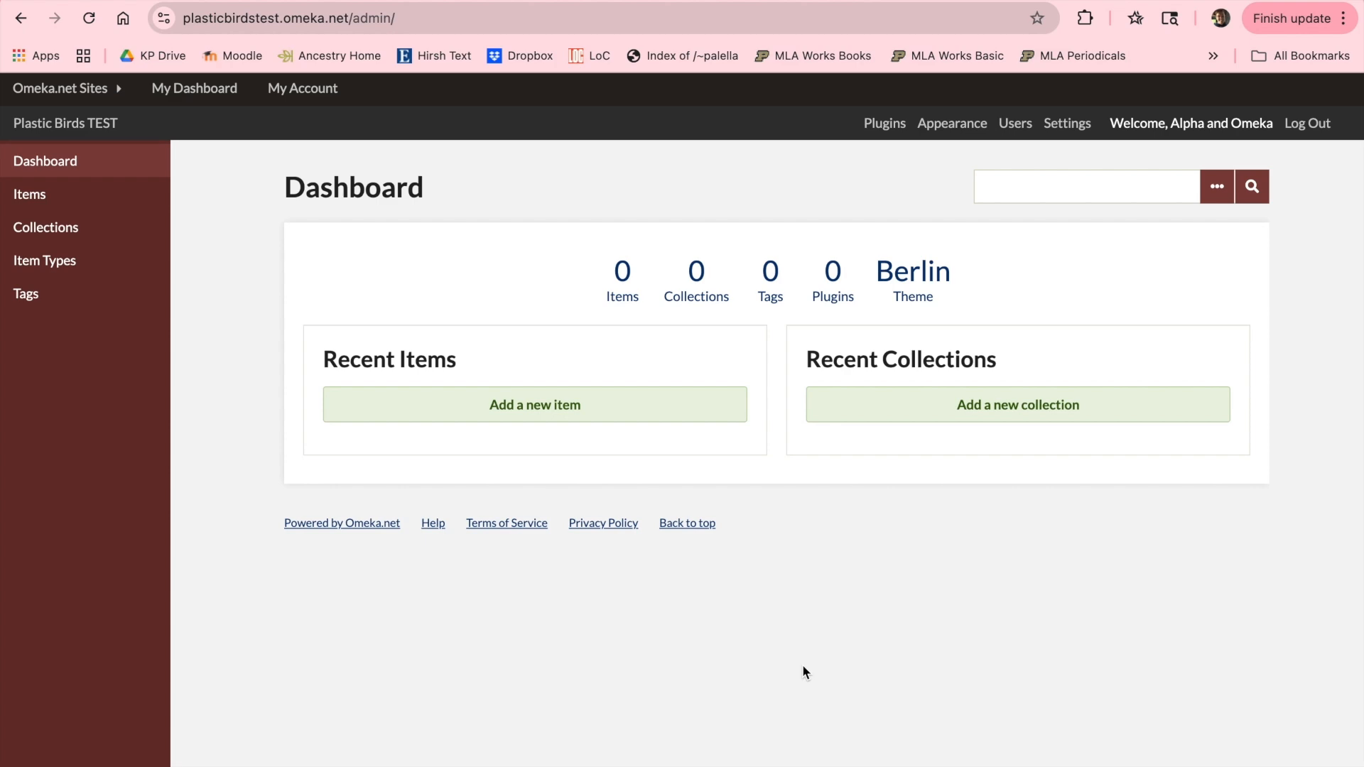
pyautogui.click(97, 231)
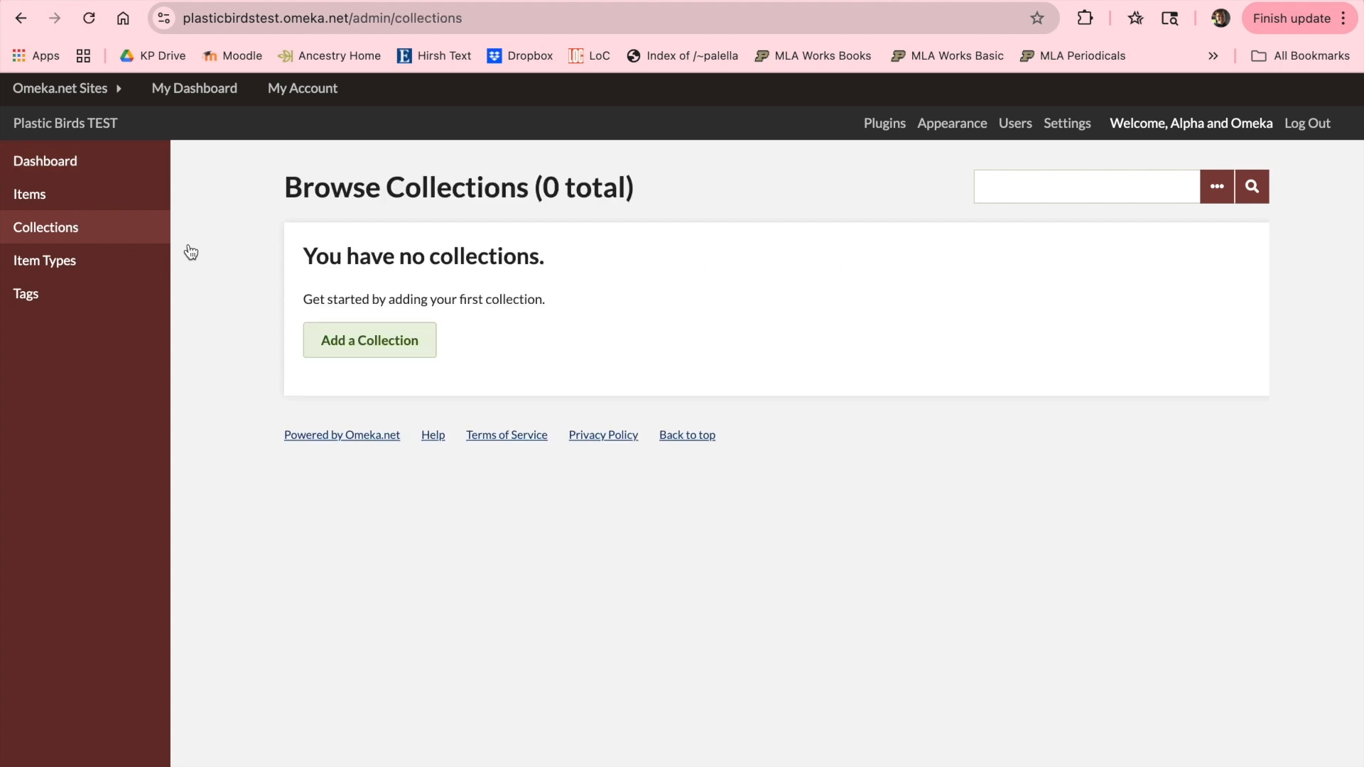
pyautogui.click(409, 345)
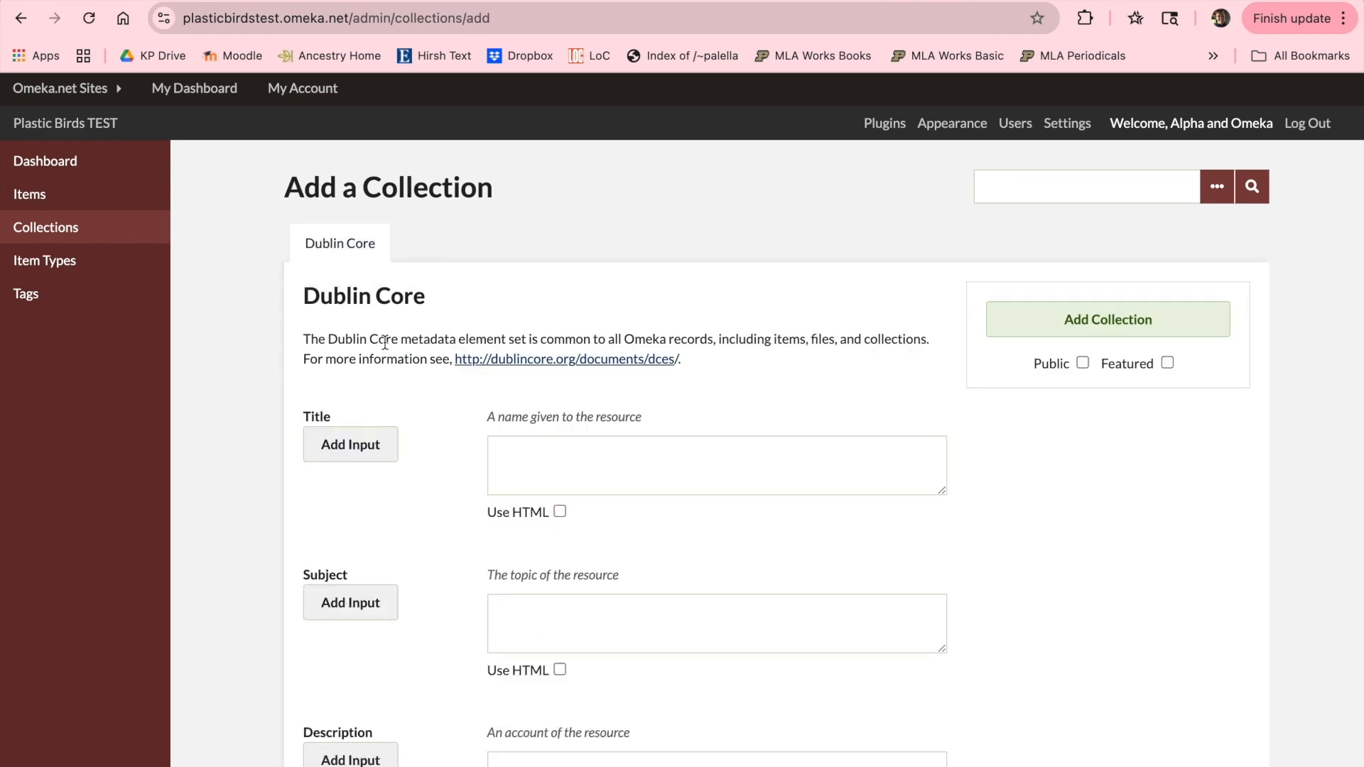
pyautogui.click(554, 456)
pyautogui.write('Rubber Ducks!')
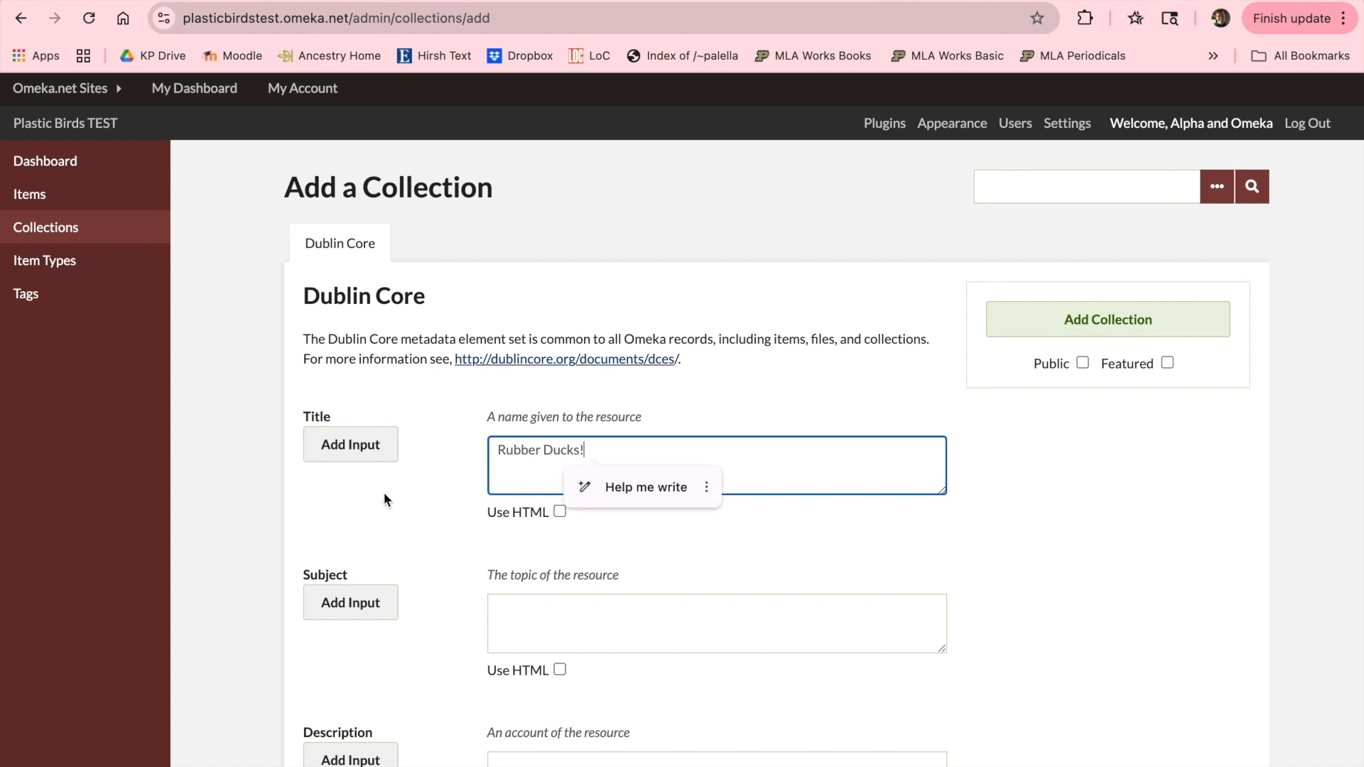
pyautogui.click(1155, 320)
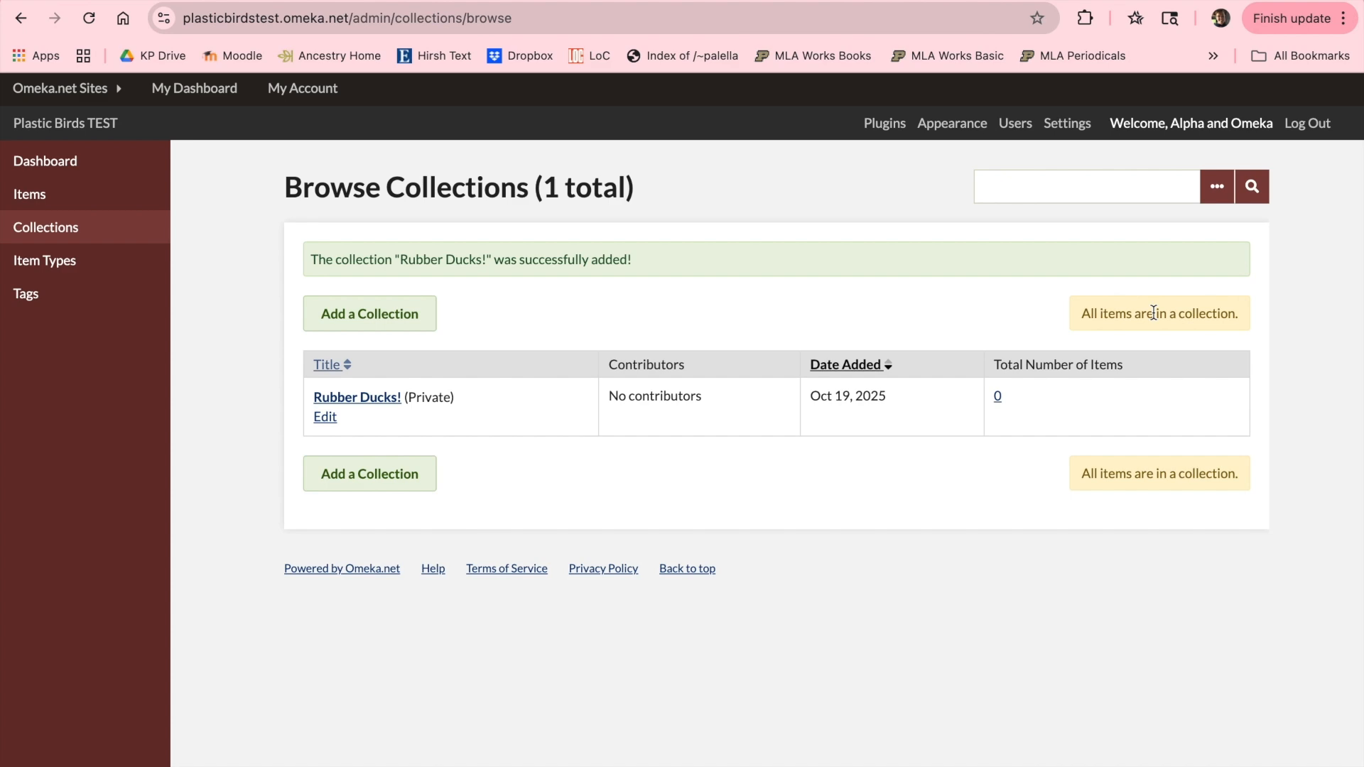
# Step: Create a new item for the site with the image file img9349.jpg attached and add it
pyautogui.click(110, 162)
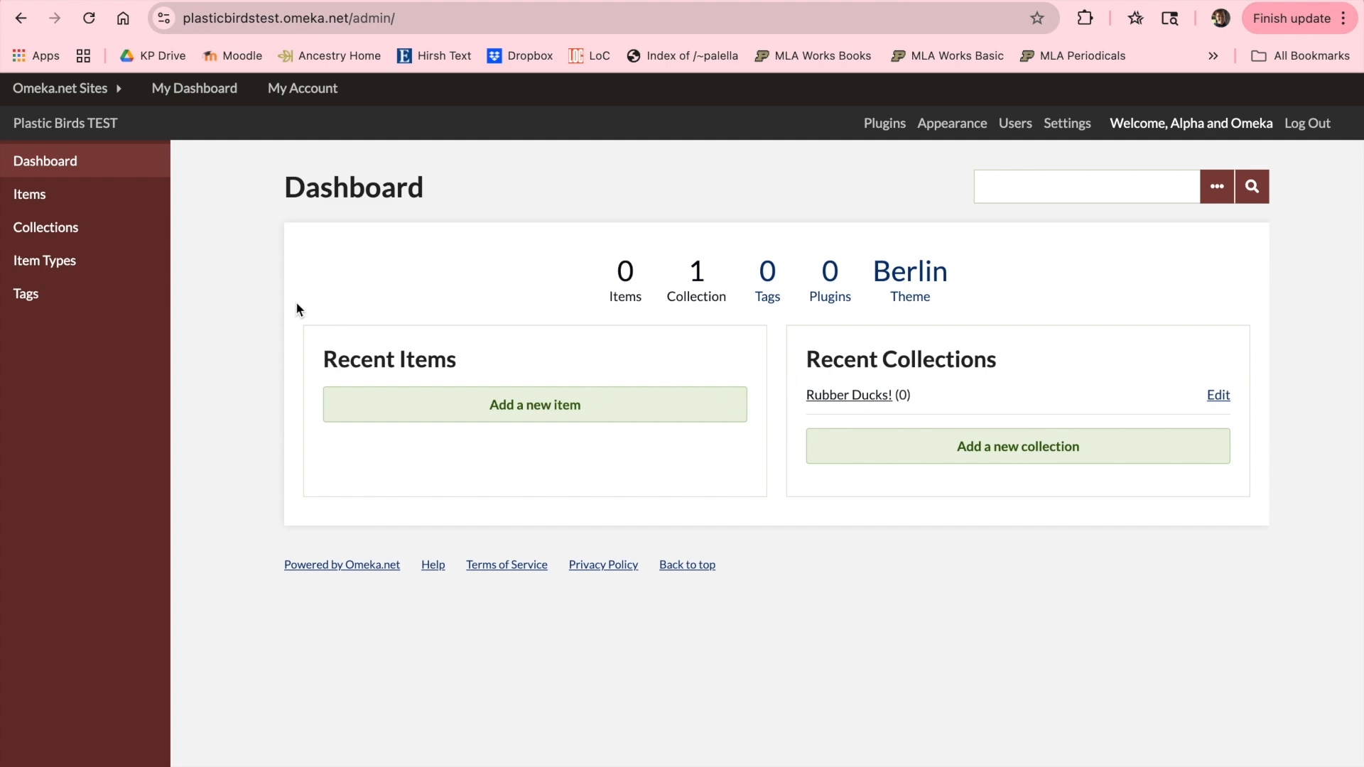
pyautogui.click(54, 204)
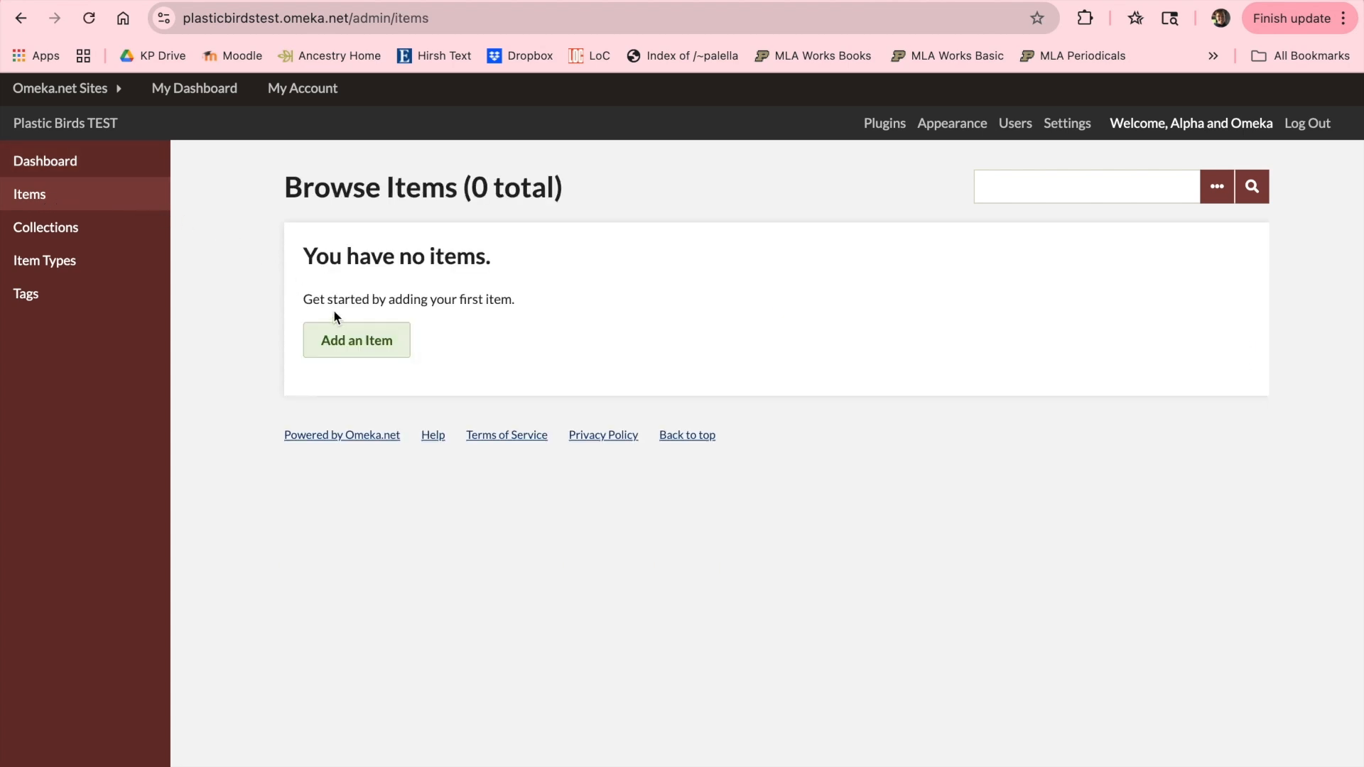
pyautogui.click(384, 346)
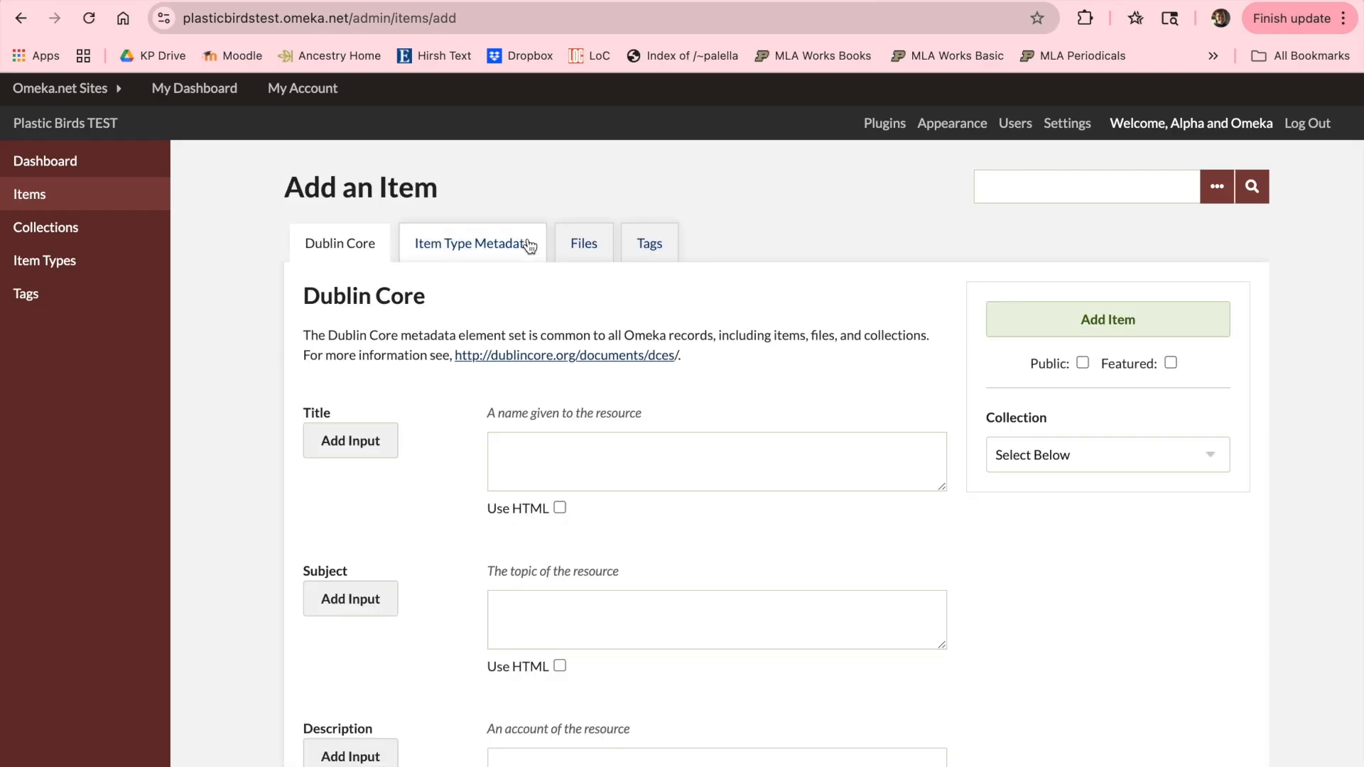
pyautogui.click(586, 246)
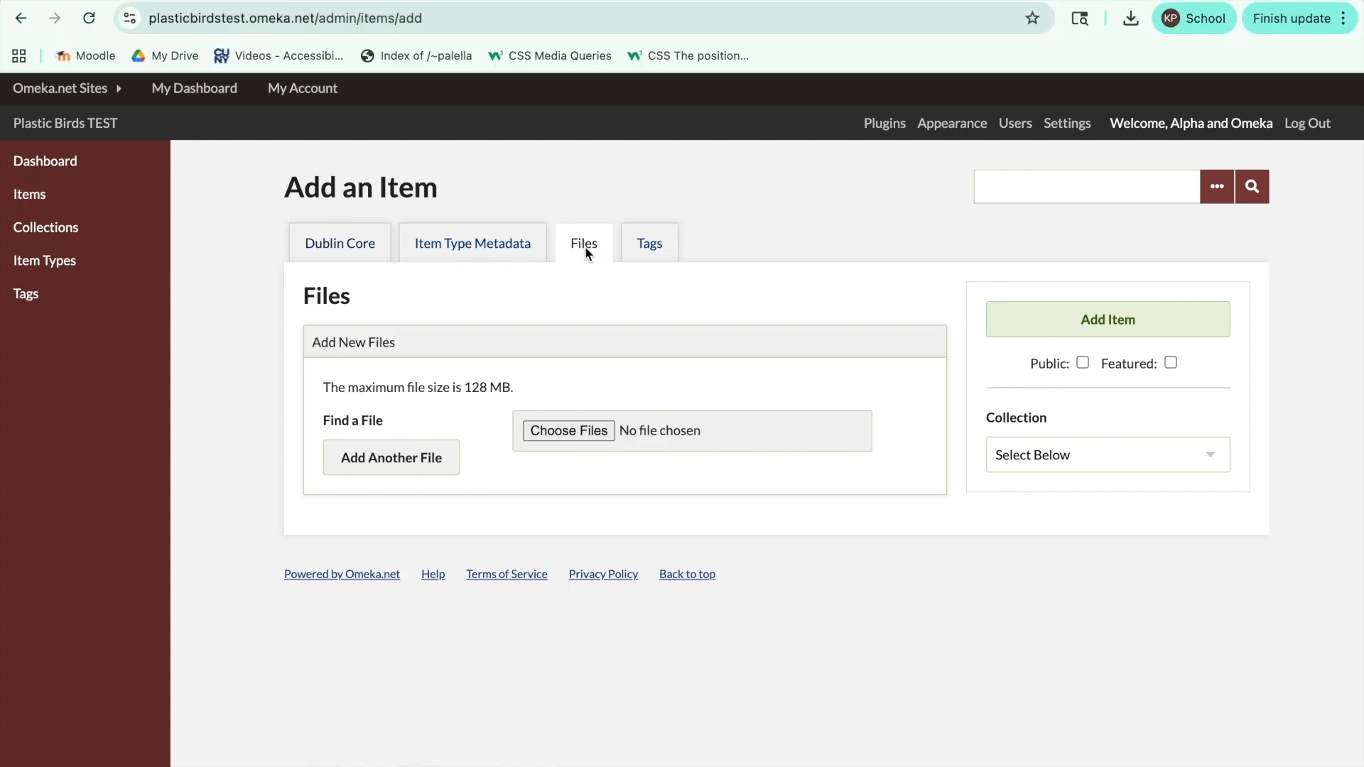
pyautogui.click(581, 431)
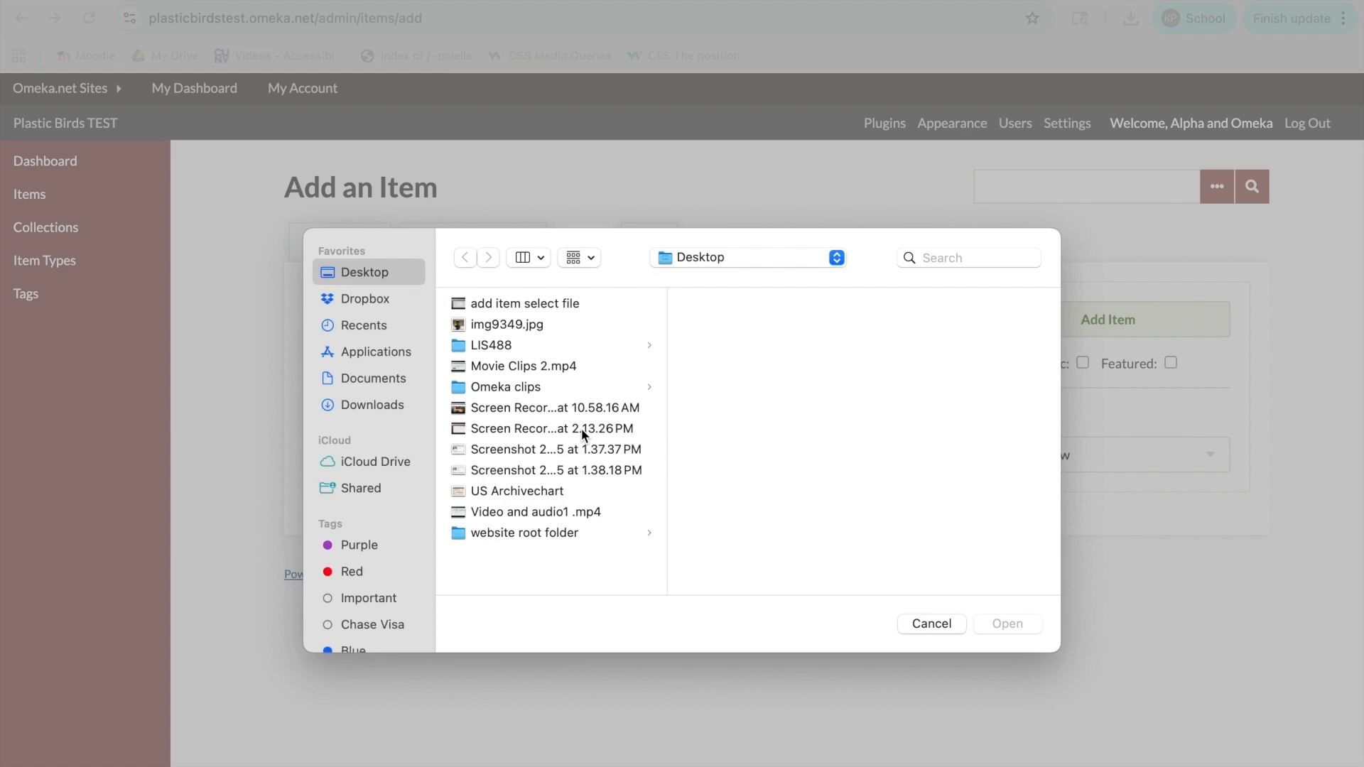
pyautogui.doubleClick(497, 324)
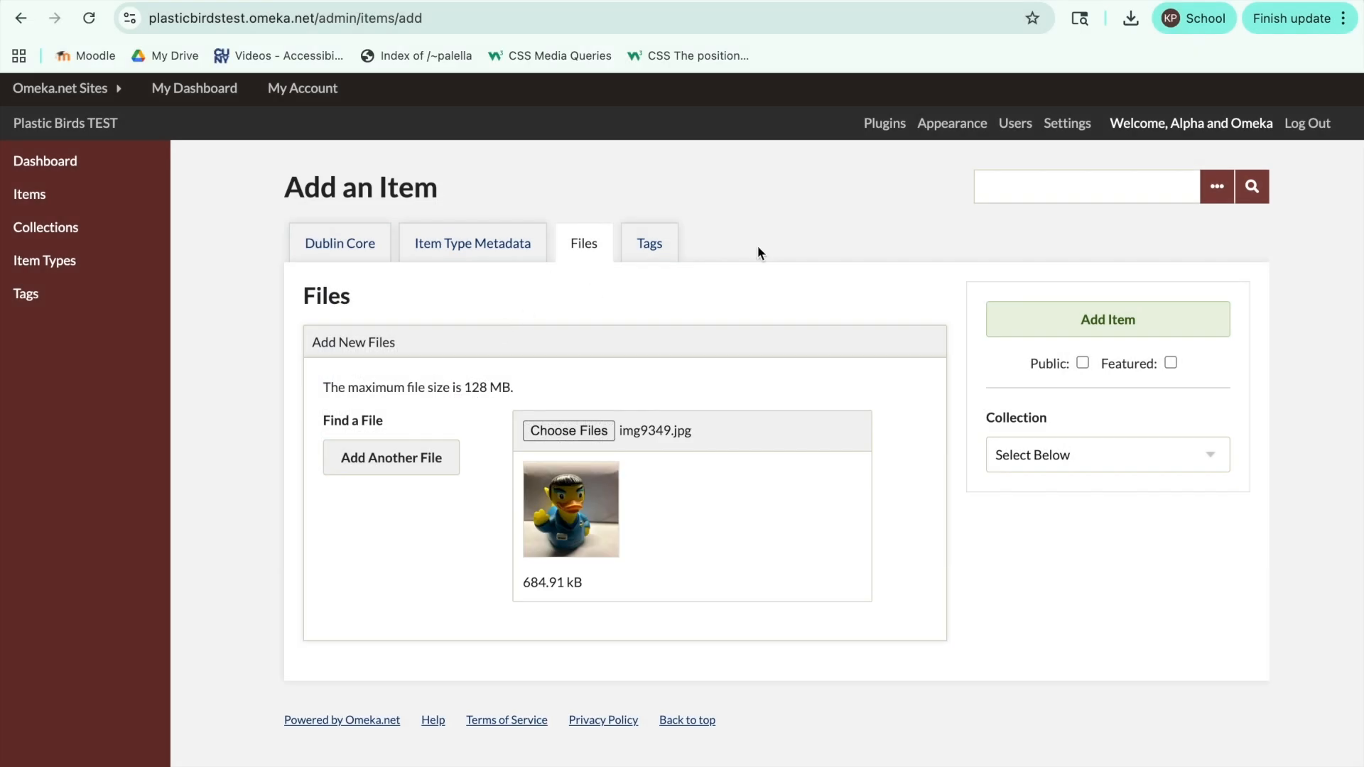
pyautogui.click(1151, 318)
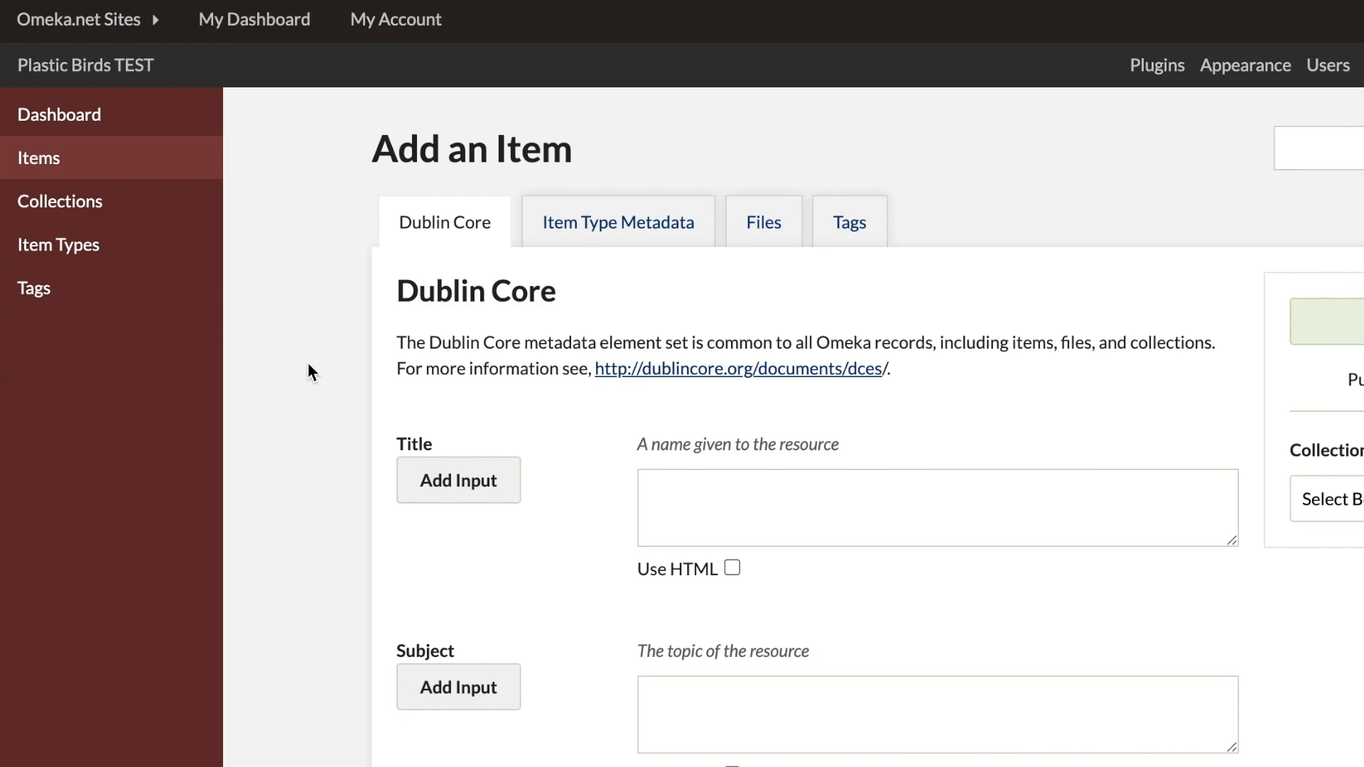
# Step: Look through the Dublin Core metadata fields offered for describing an item
pyautogui.scroll(-4, 309, 363)
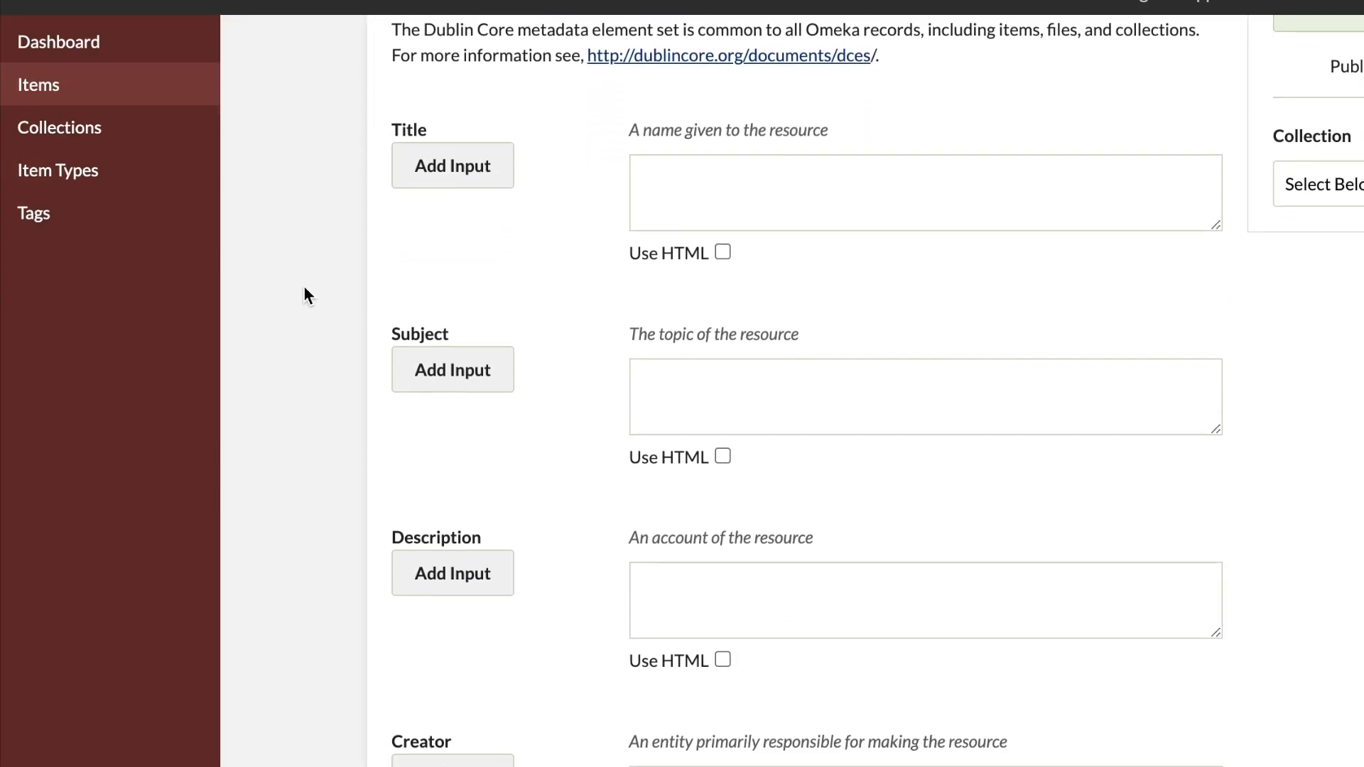
pyautogui.scroll(-5, 304, 285)
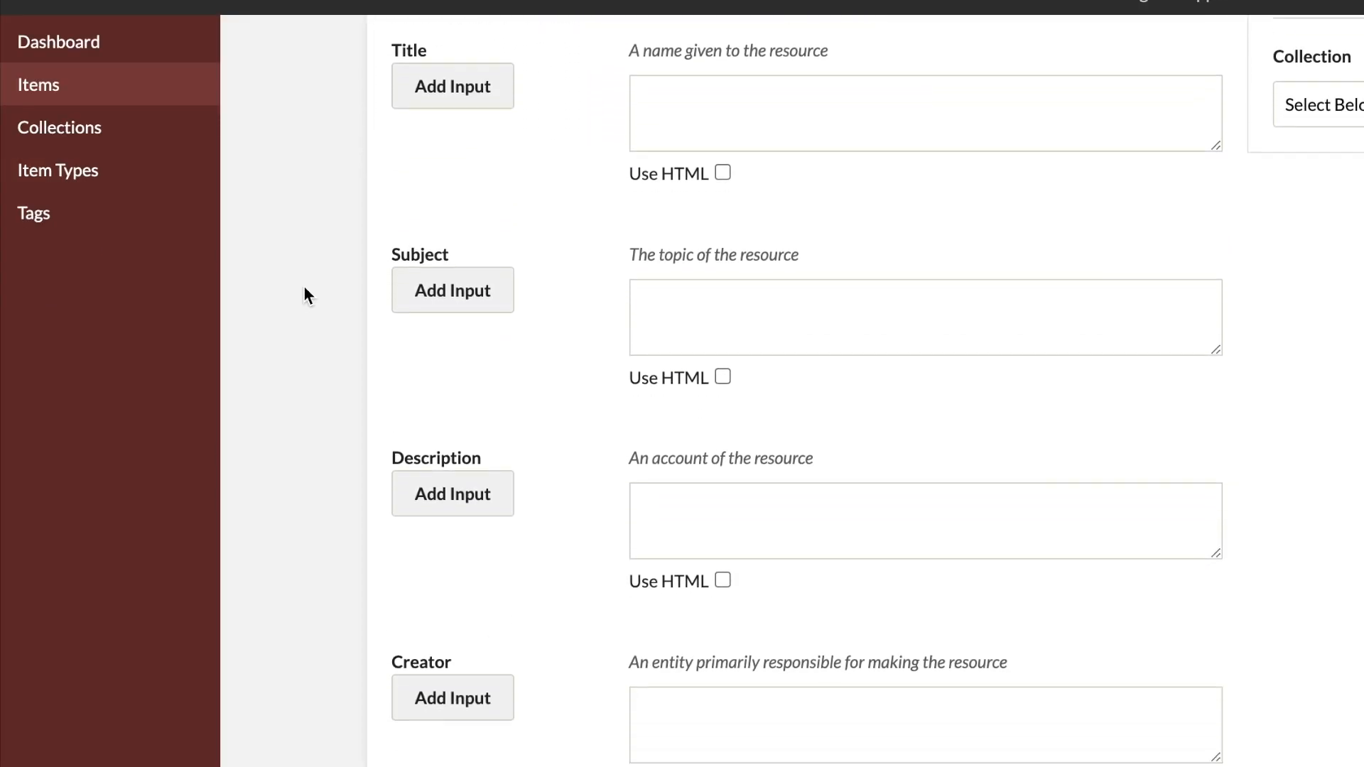
pyautogui.scroll(-8, 304, 286)
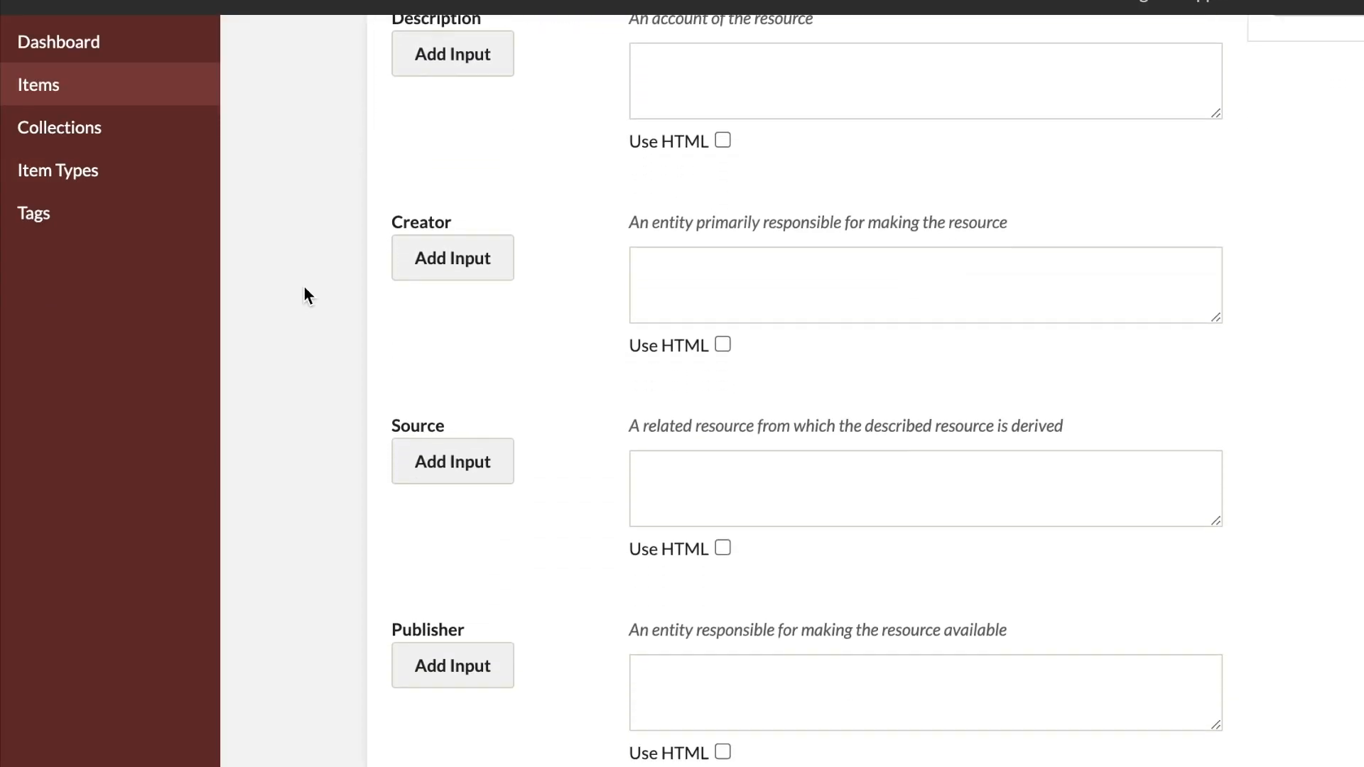
pyautogui.scroll(-9, 304, 286)
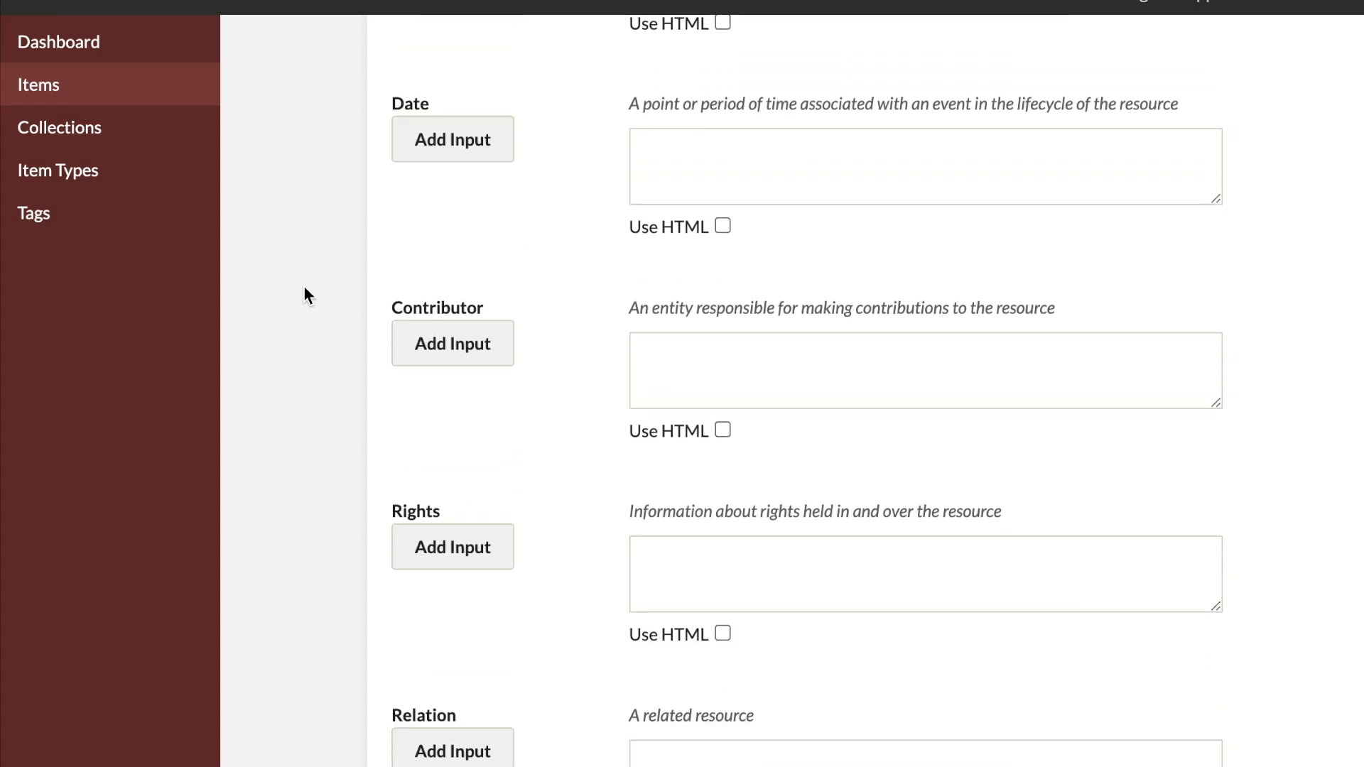
pyautogui.scroll(-10, 304, 287)
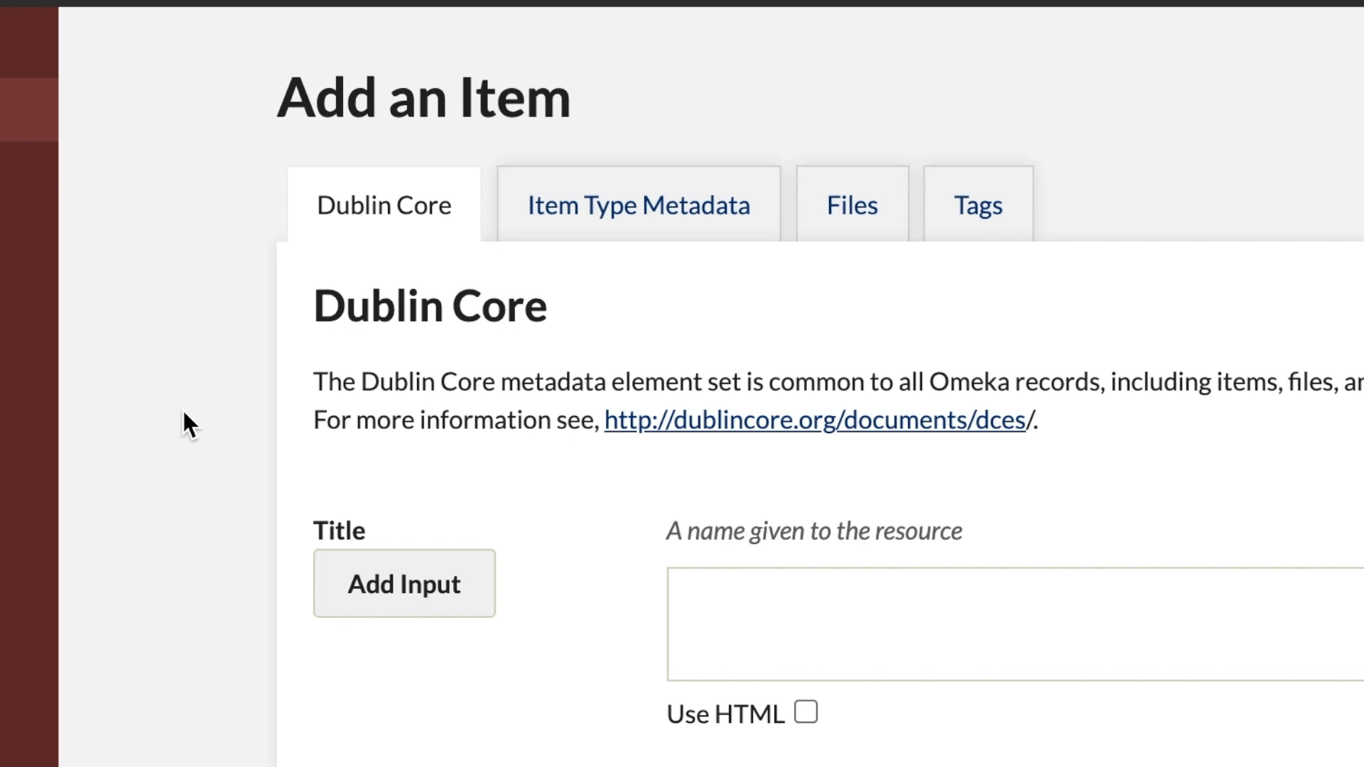
pyautogui.scroll(-10, 183, 412)
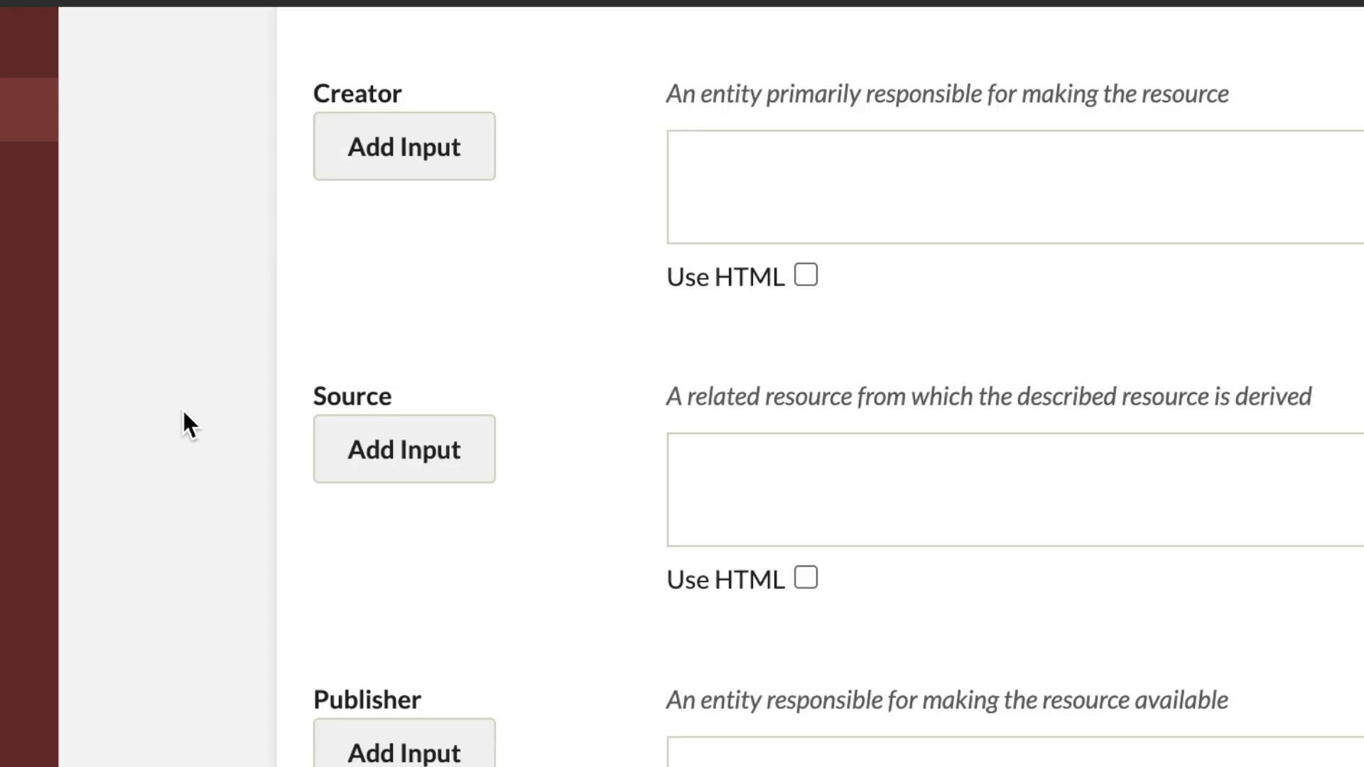
pyautogui.scroll(10, 183, 425)
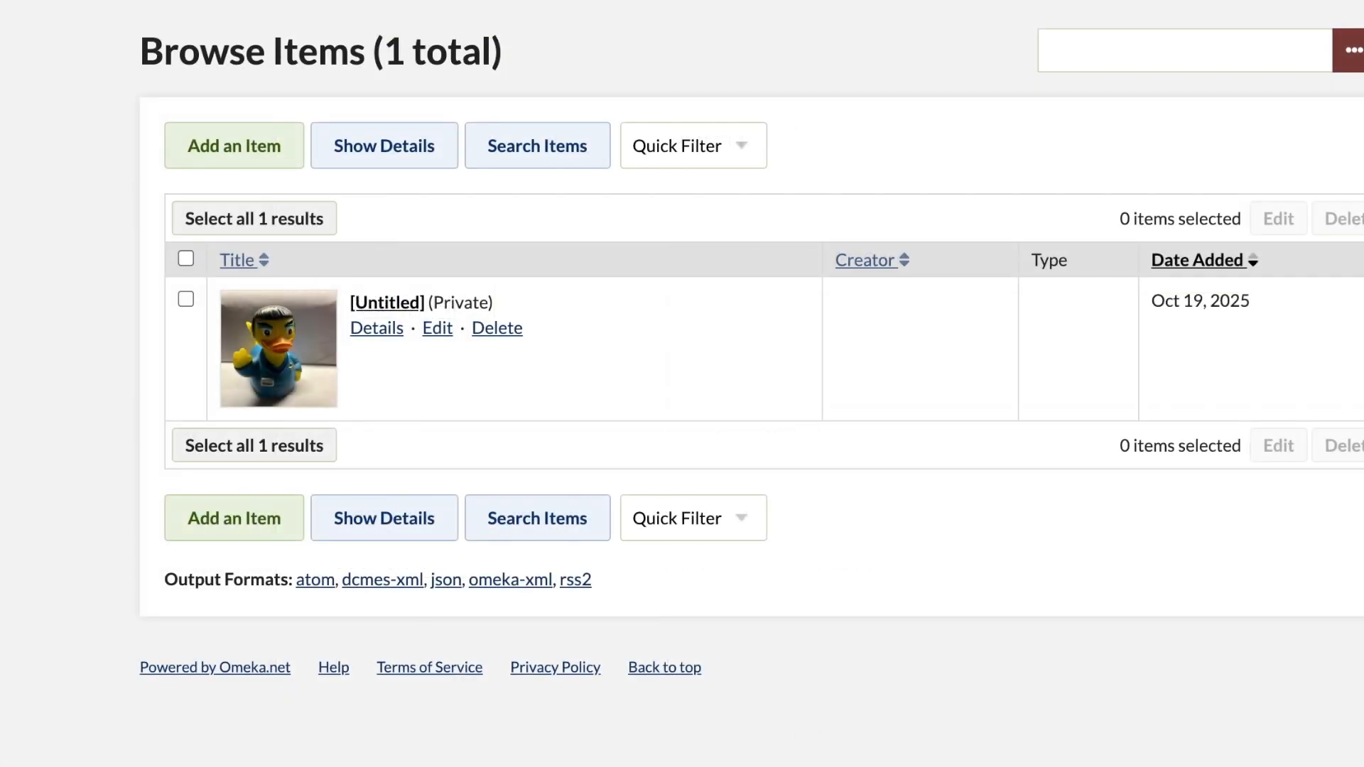
# Step: Edit the untitled item, giving it the title "Dr. Squawk" and assigning it to the "Rubber Ducks!" collection
pyautogui.click(437, 329)
pyautogui.click(439, 382)
pyautogui.write('D')
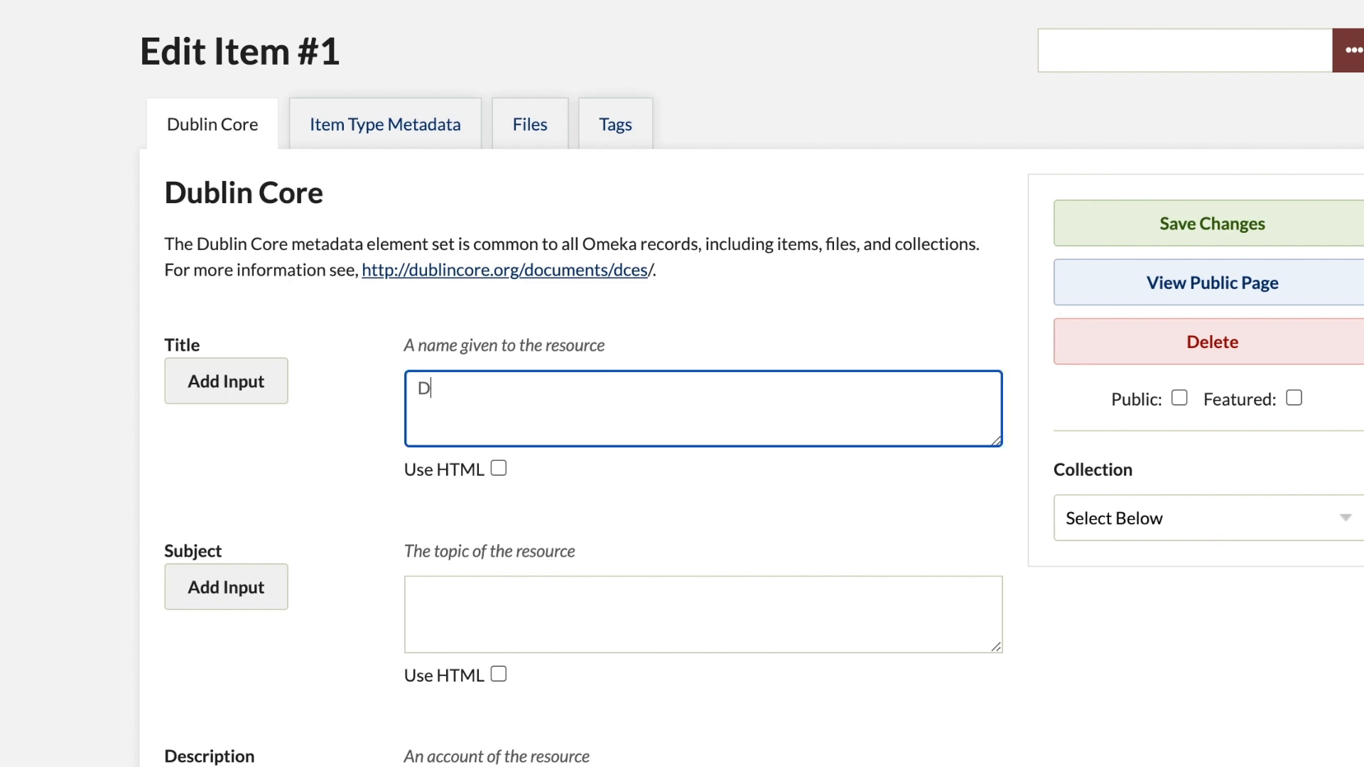
pyautogui.write('r. Squawk')
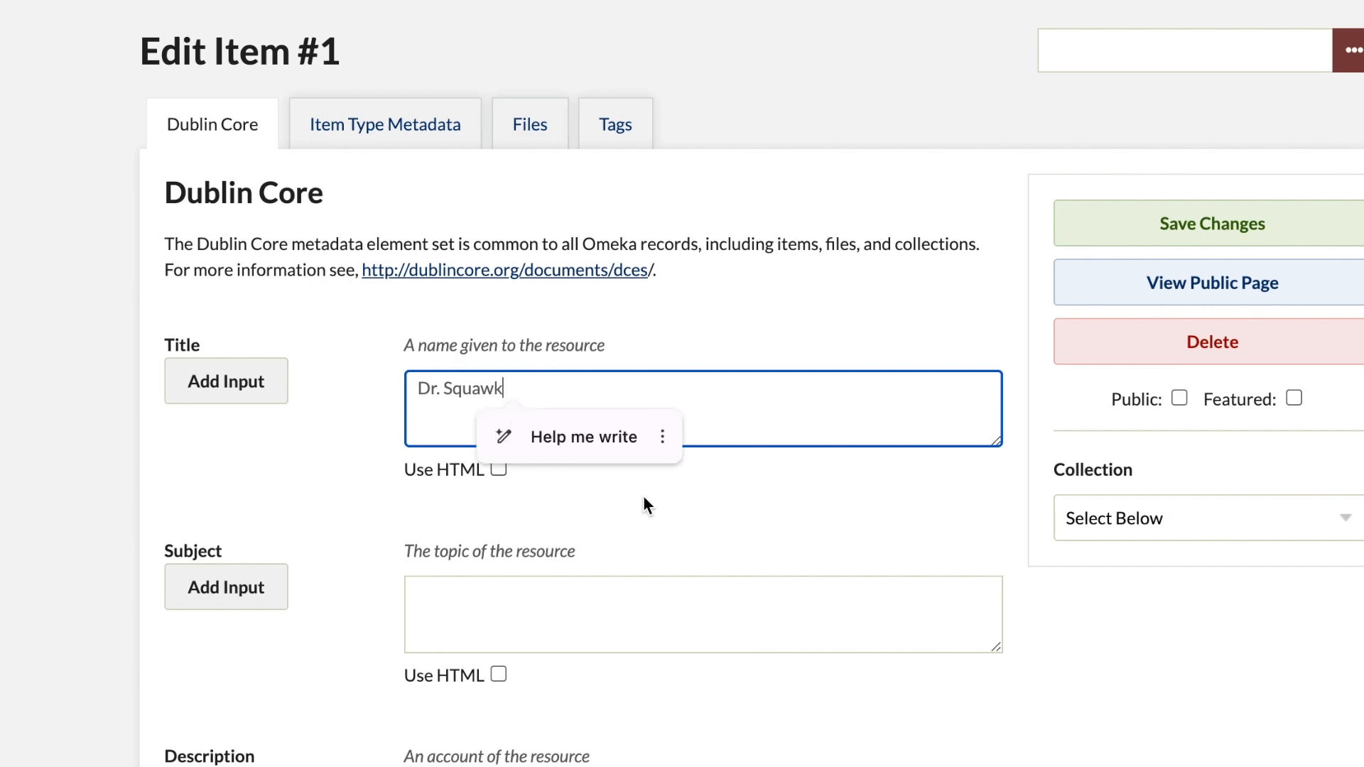
pyautogui.click(1349, 519)
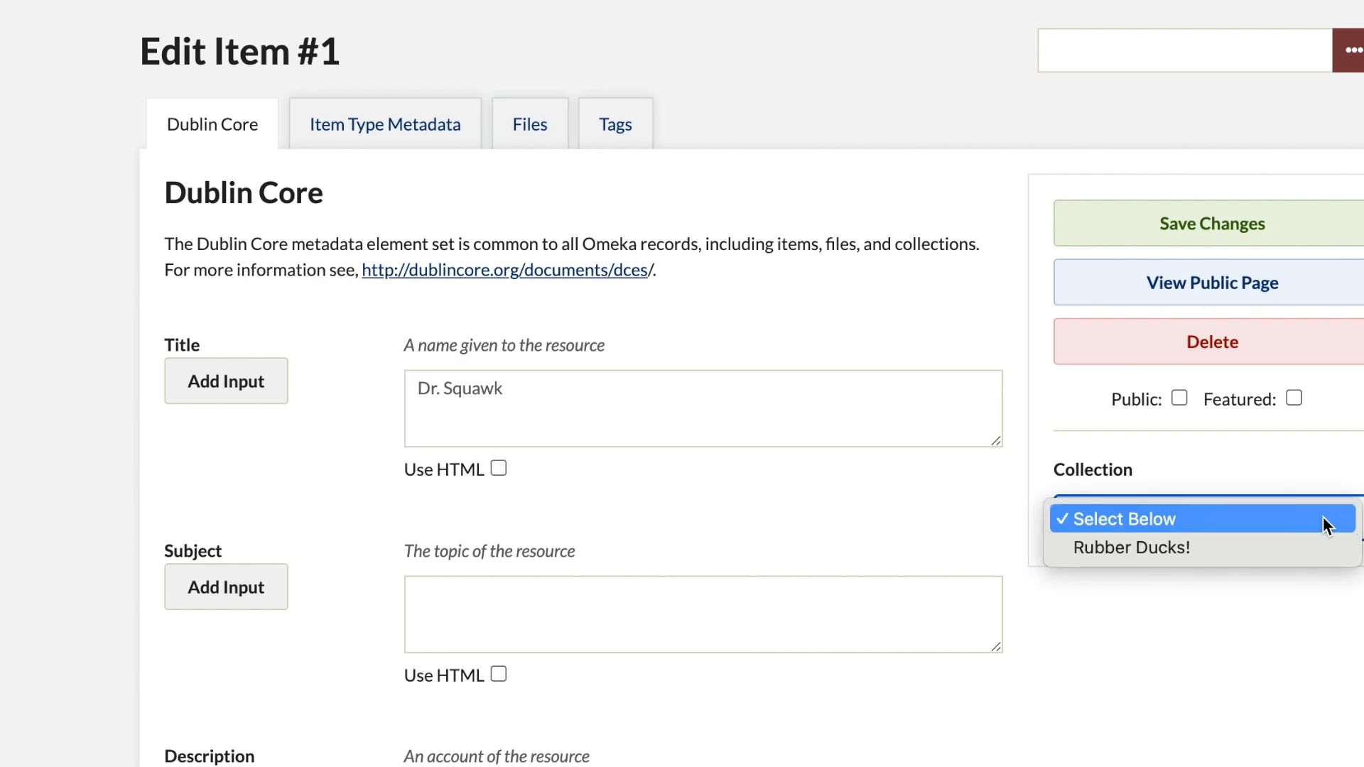
pyautogui.click(1313, 555)
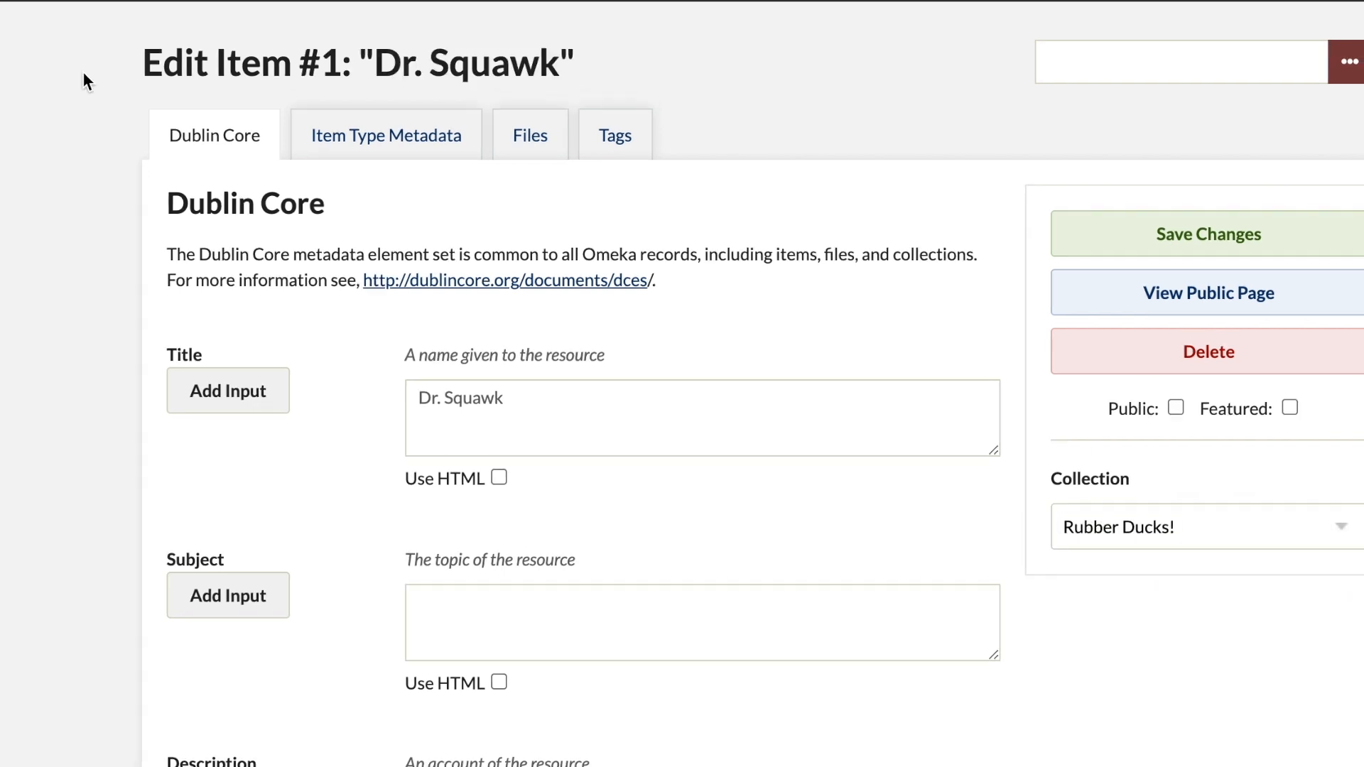
# Step: Enter "National Broadcasting Corp." as the creator in the item's Dublin Core metadata
pyautogui.scroll(-6, 82, 71)
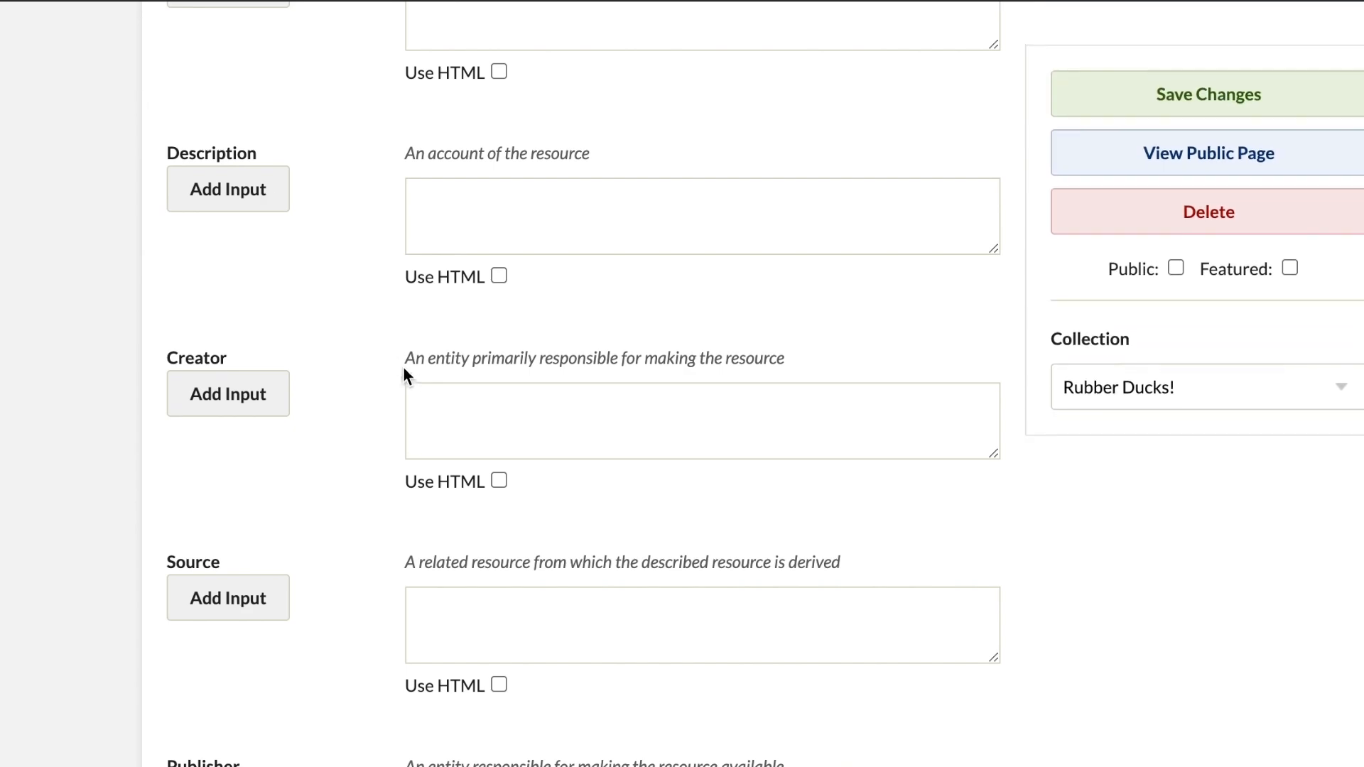
pyautogui.click(437, 408)
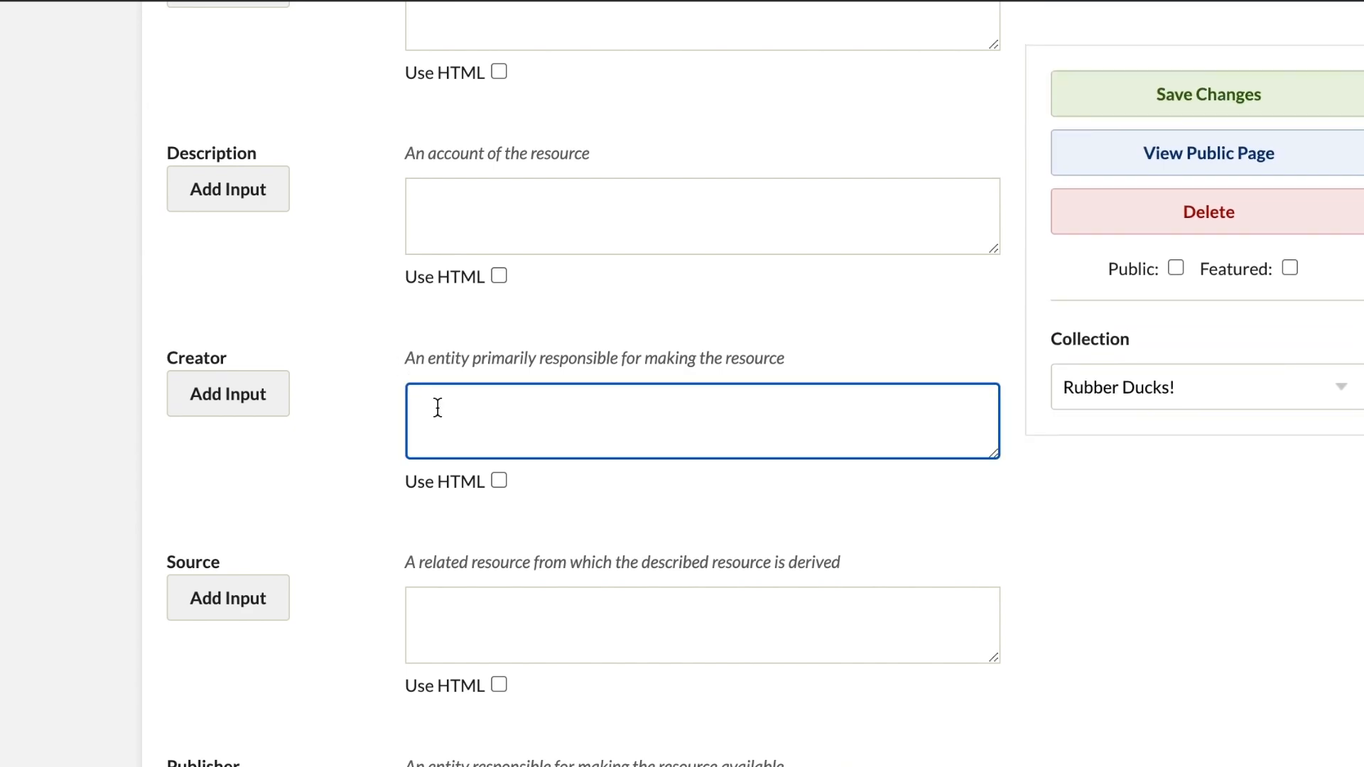
pyautogui.write('National Broadcasting Cor')
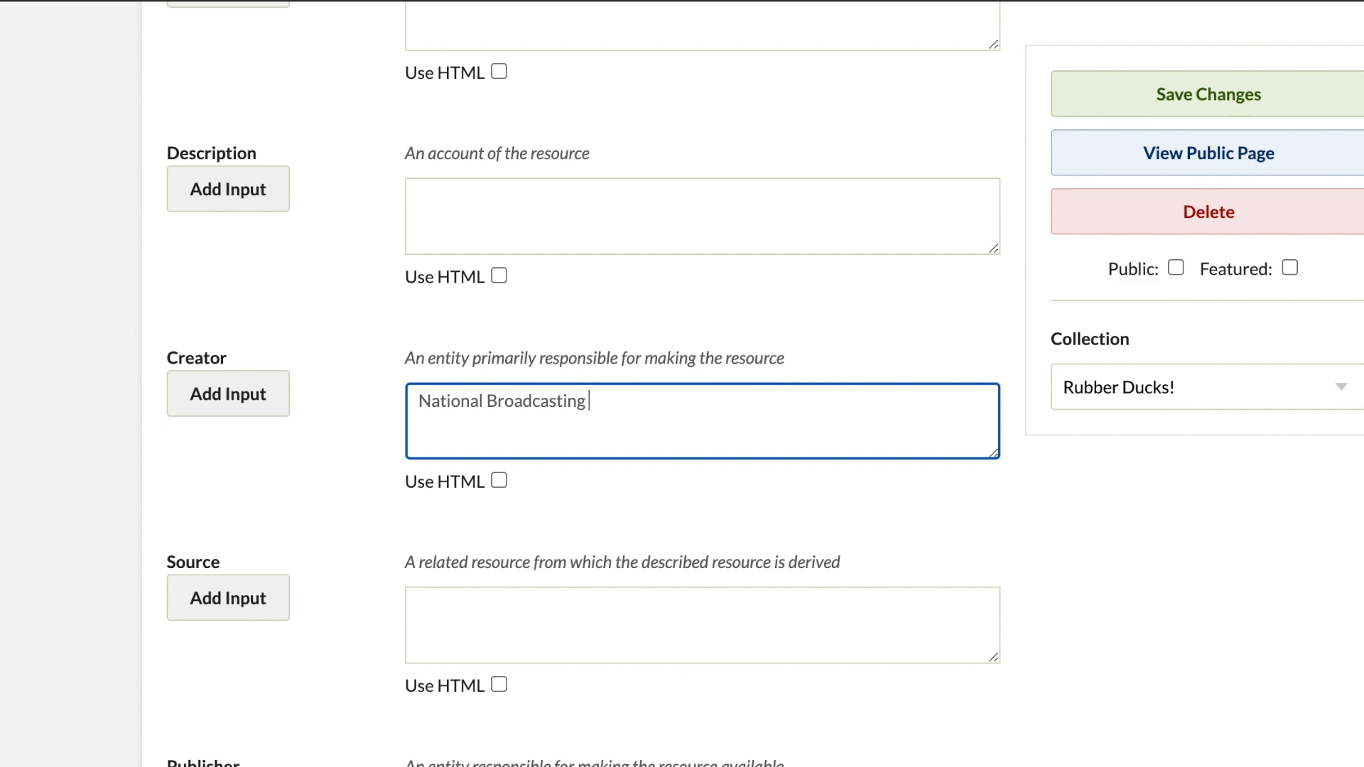
pyautogui.write('p.')
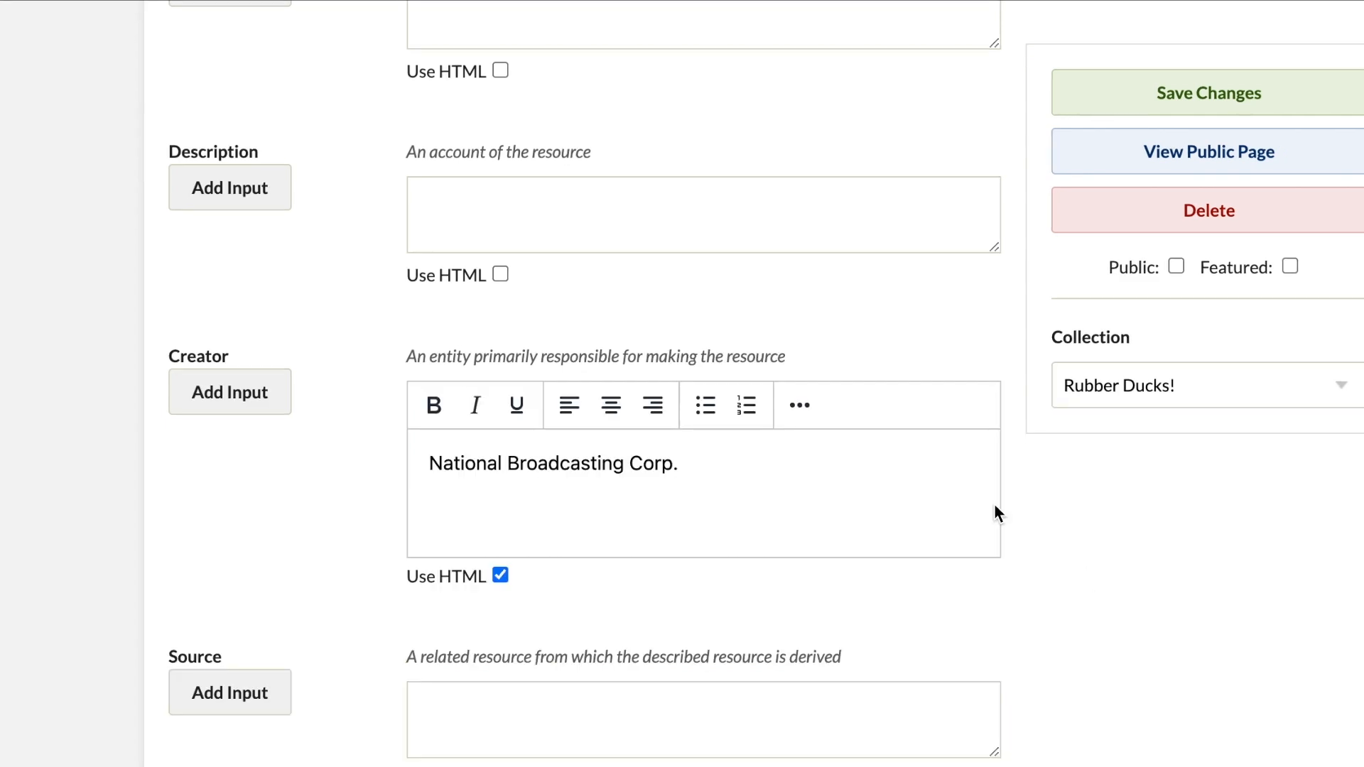
# Step: Set the item's Dublin Core date to 1988
pyautogui.scroll(-7, 995, 506)
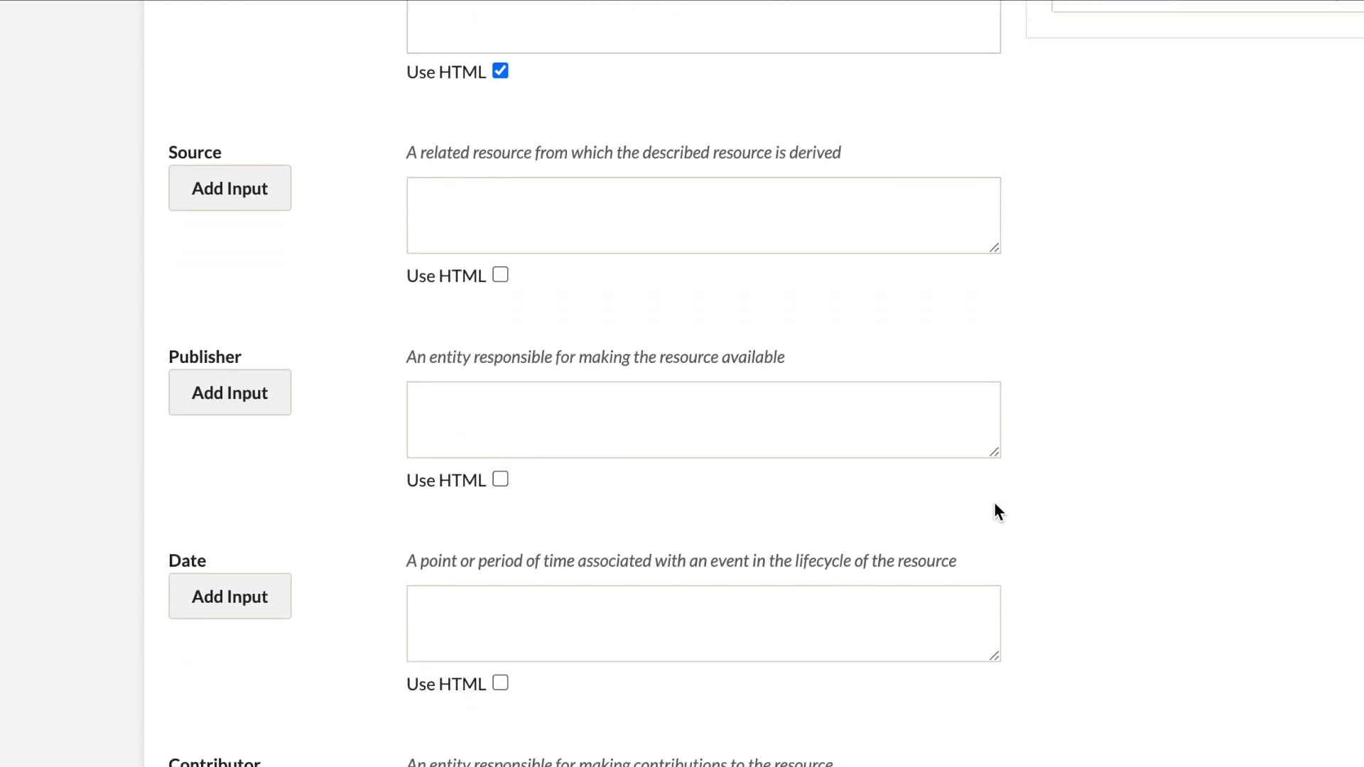
pyautogui.scroll(-2, 995, 504)
pyautogui.click(652, 457)
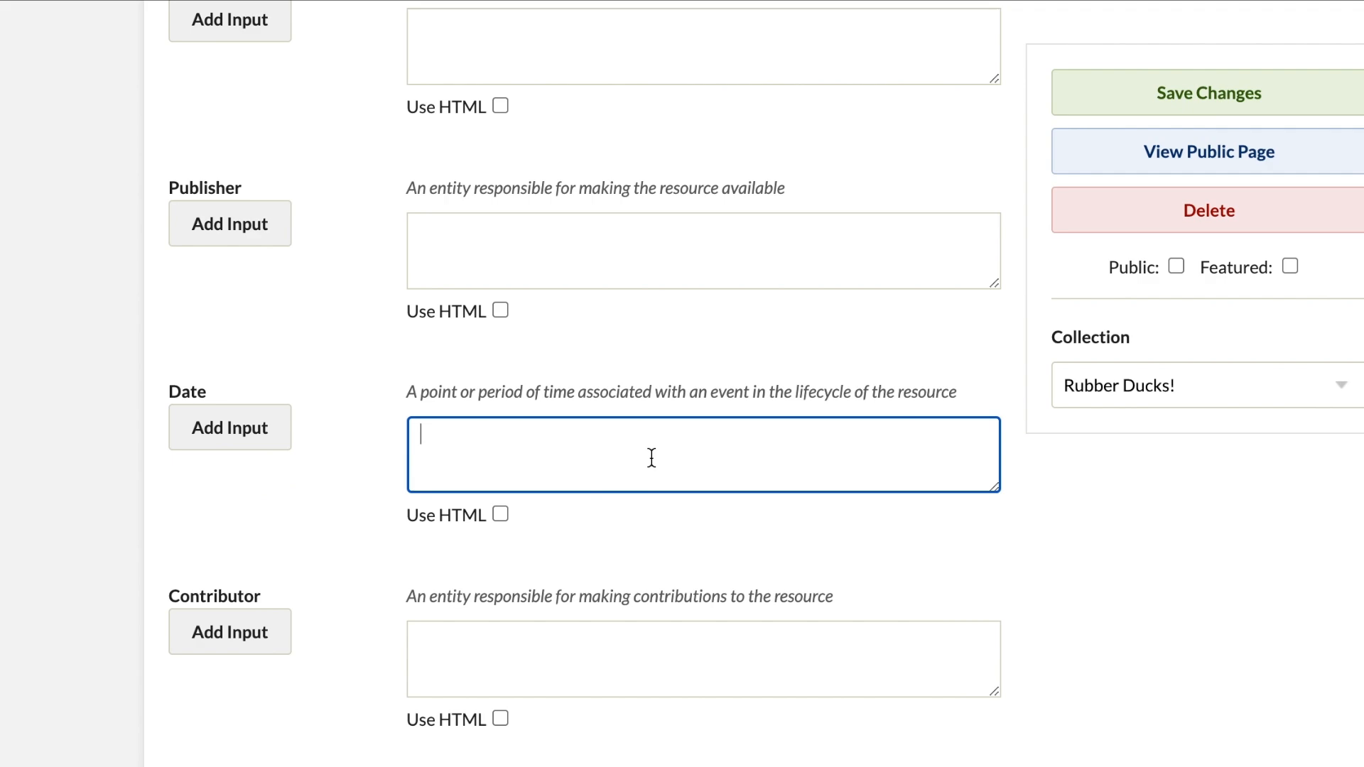
pyautogui.write('1988')
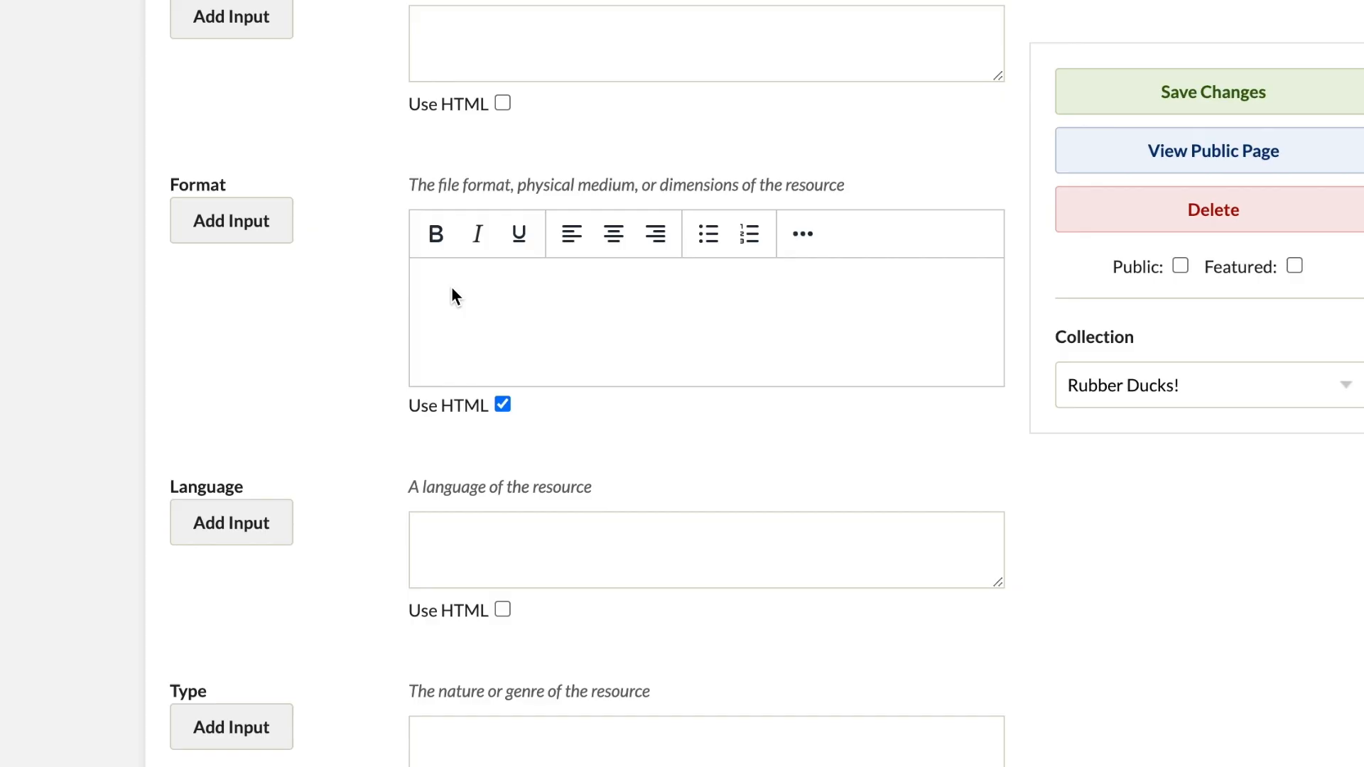
# Step: Fill in the item's format with "Plastic Sculpture", "Not a Picasso" and "Not oil on canvas." on separate lines
pyautogui.write('Plastic Sculpture')
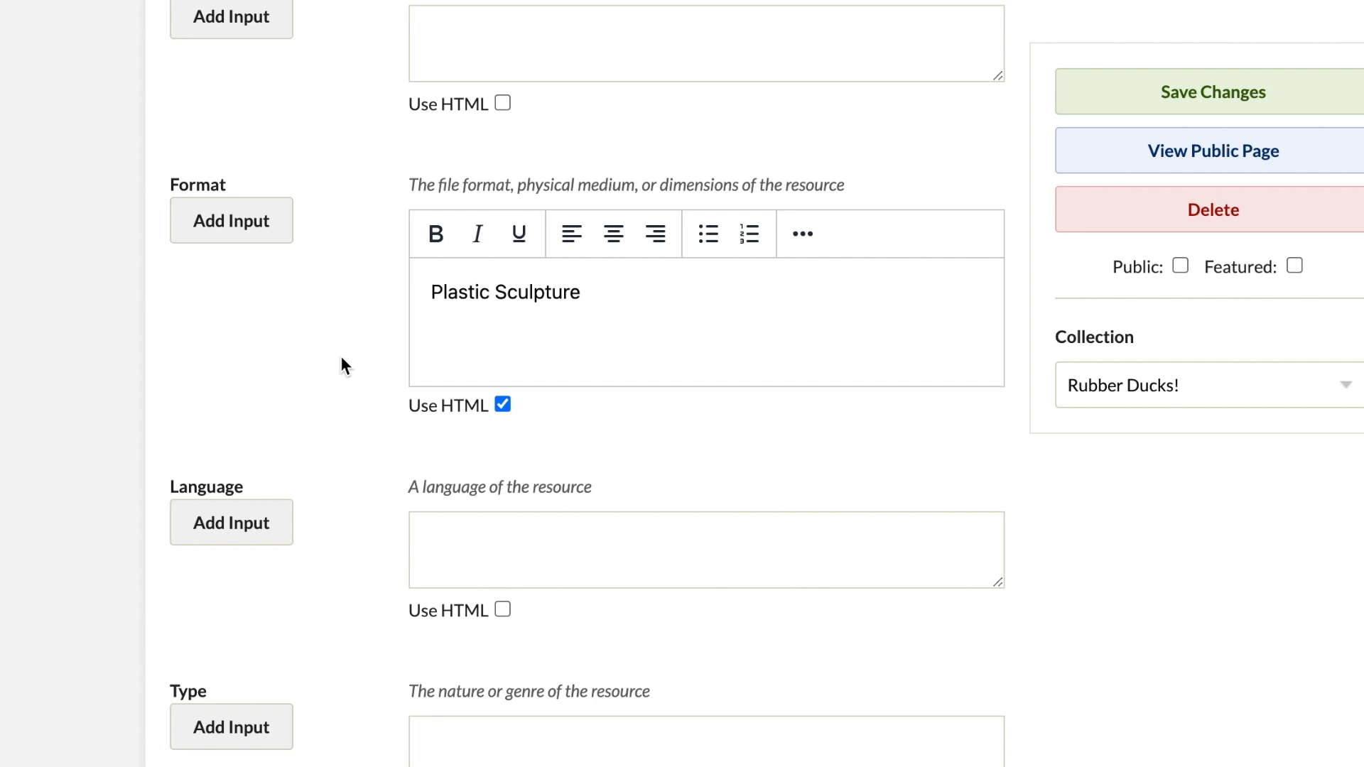
pyautogui.scroll(3, 586, 296)
pyautogui.press('Return')
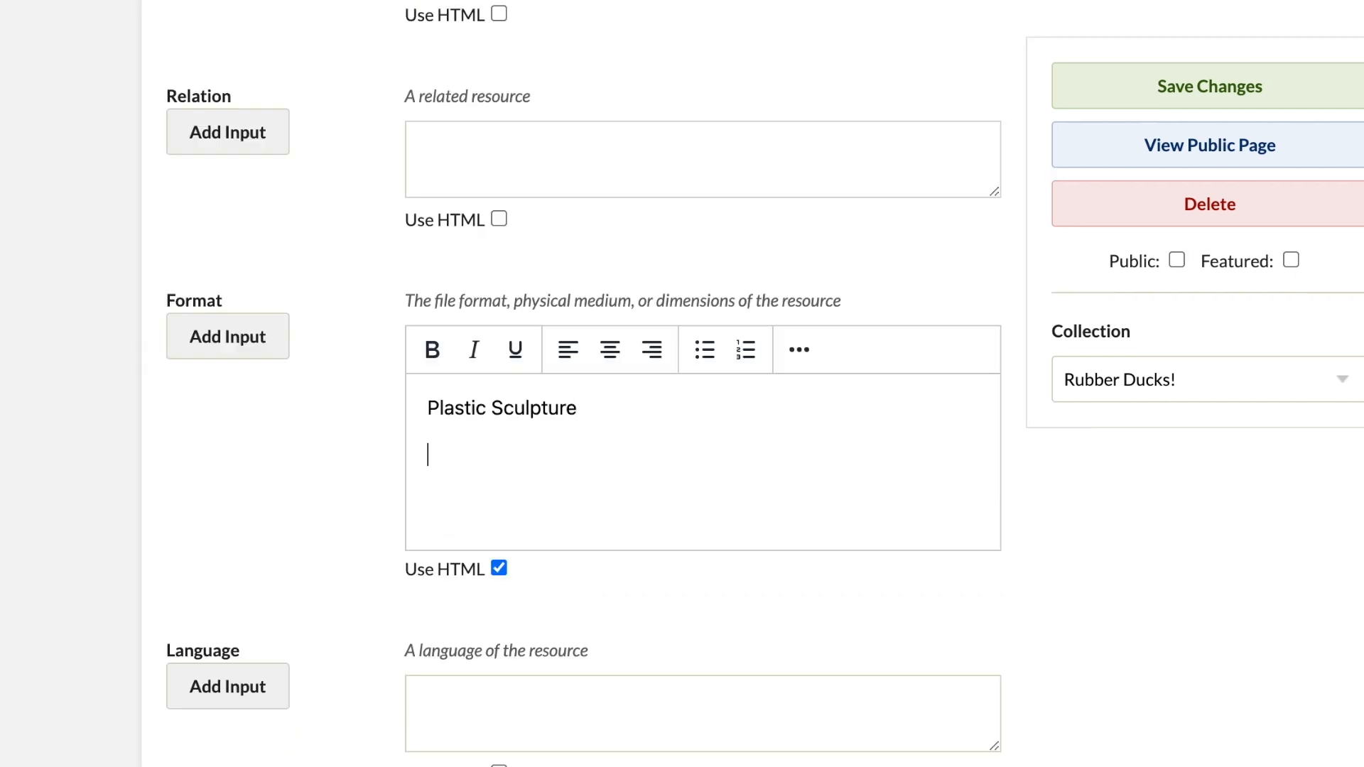
pyautogui.write('Not a Picasso')
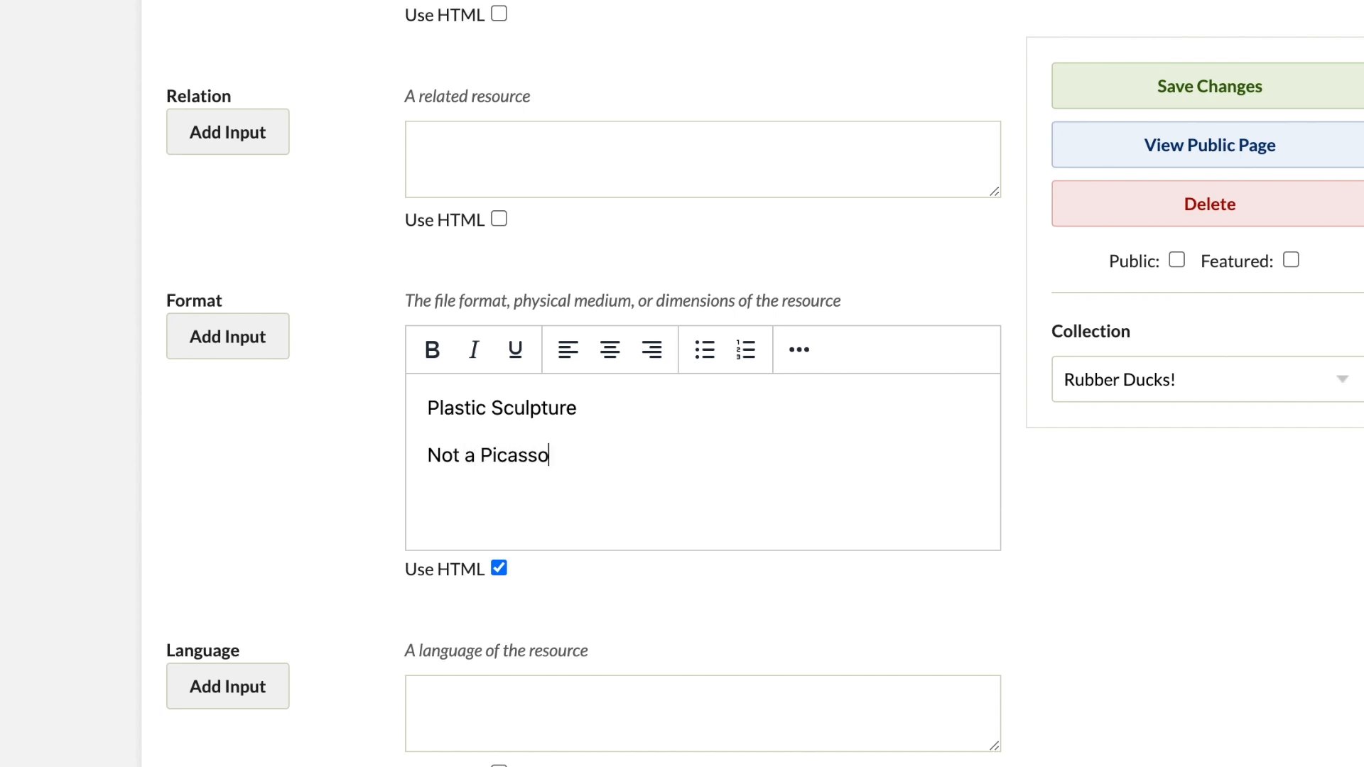
pyautogui.press('Return')
pyautogui.write('Not oil')
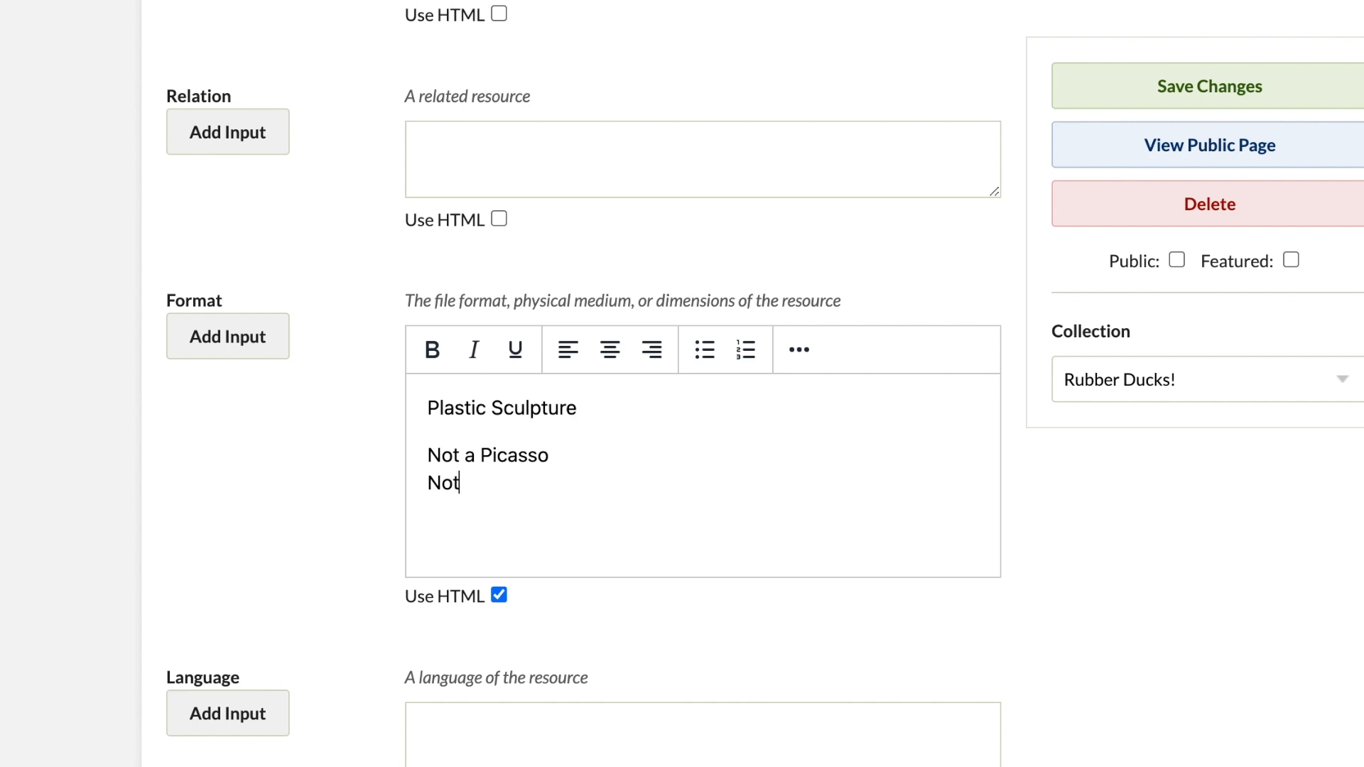
pyautogui.write(' on canvas.')
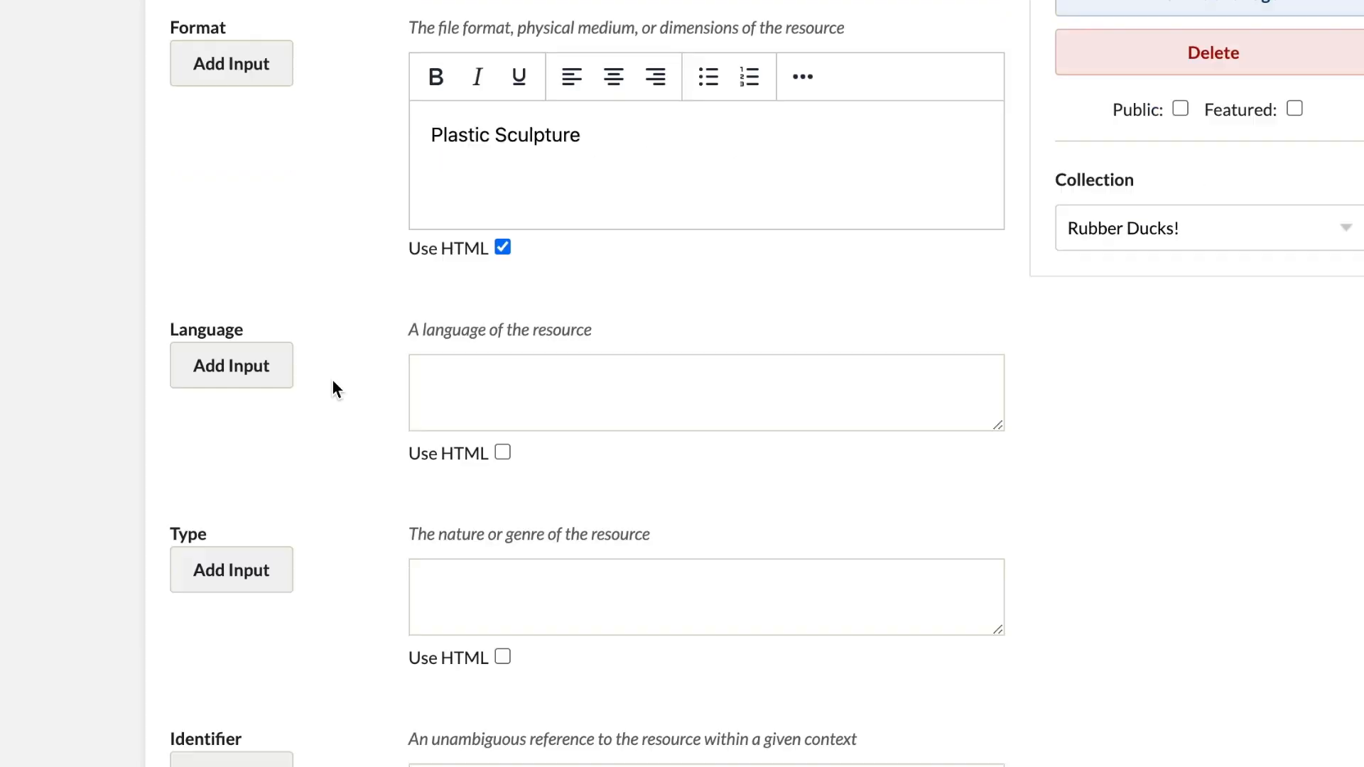
# Step: Enter "2024.5" as the identifier in the item's Dublin Core metadata
pyautogui.scroll(-2, 331, 378)
pyautogui.scroll(-3, 332, 382)
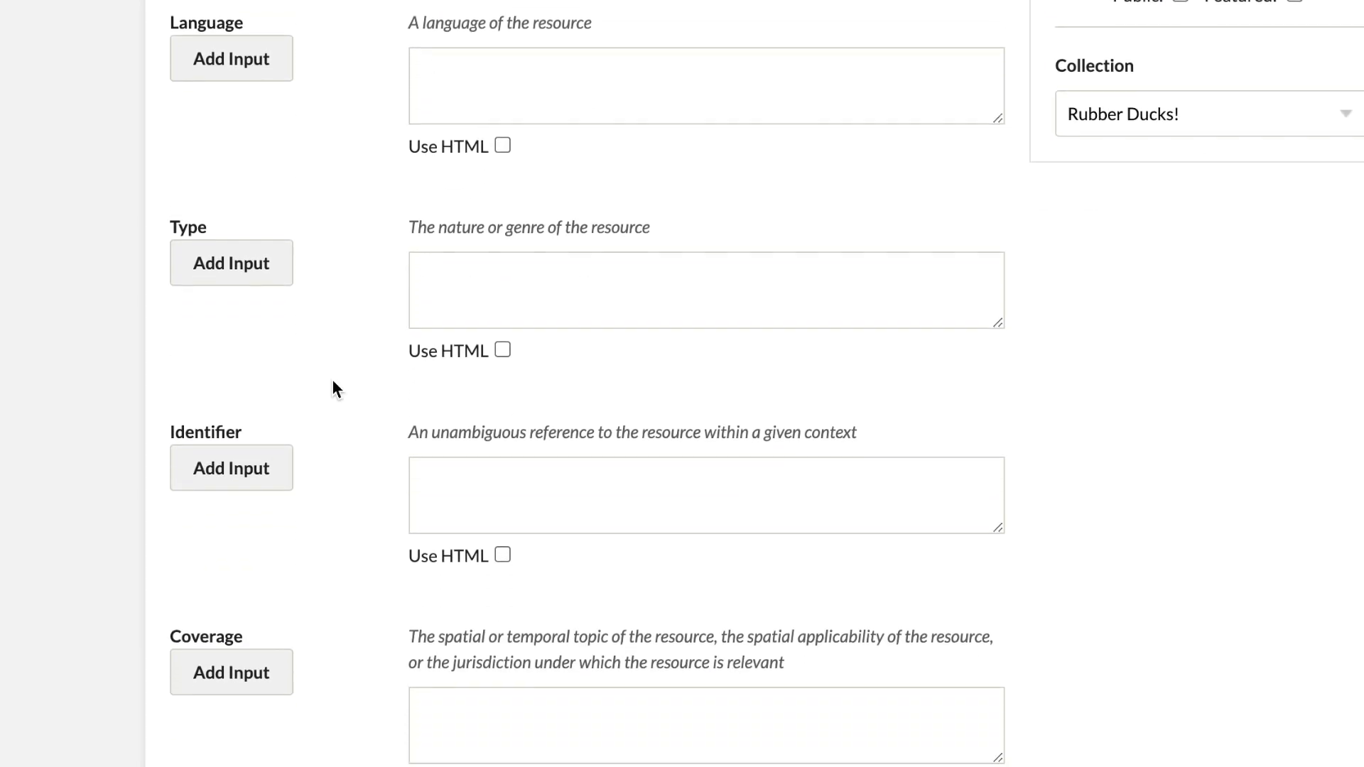
pyautogui.click(484, 497)
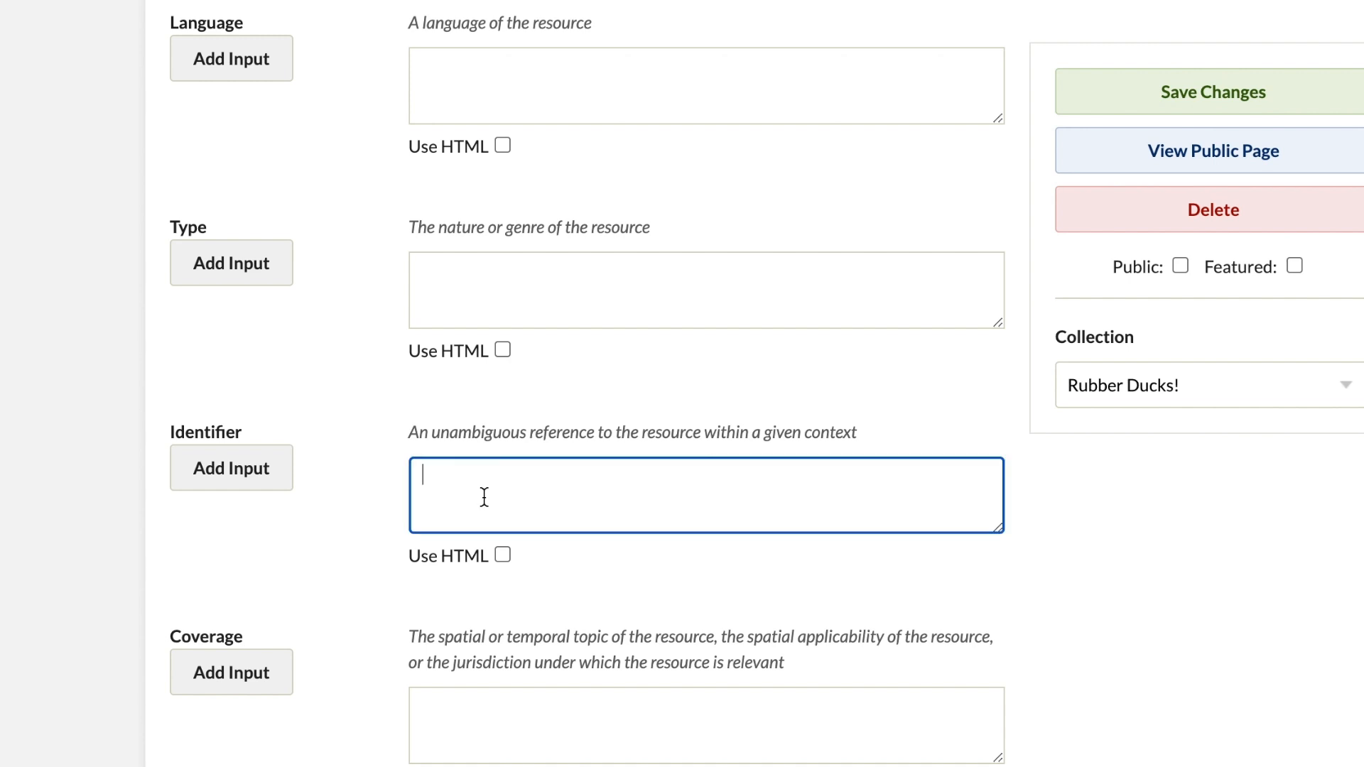
pyautogui.write('2024.5')
pyautogui.scroll(-2, 377, 551)
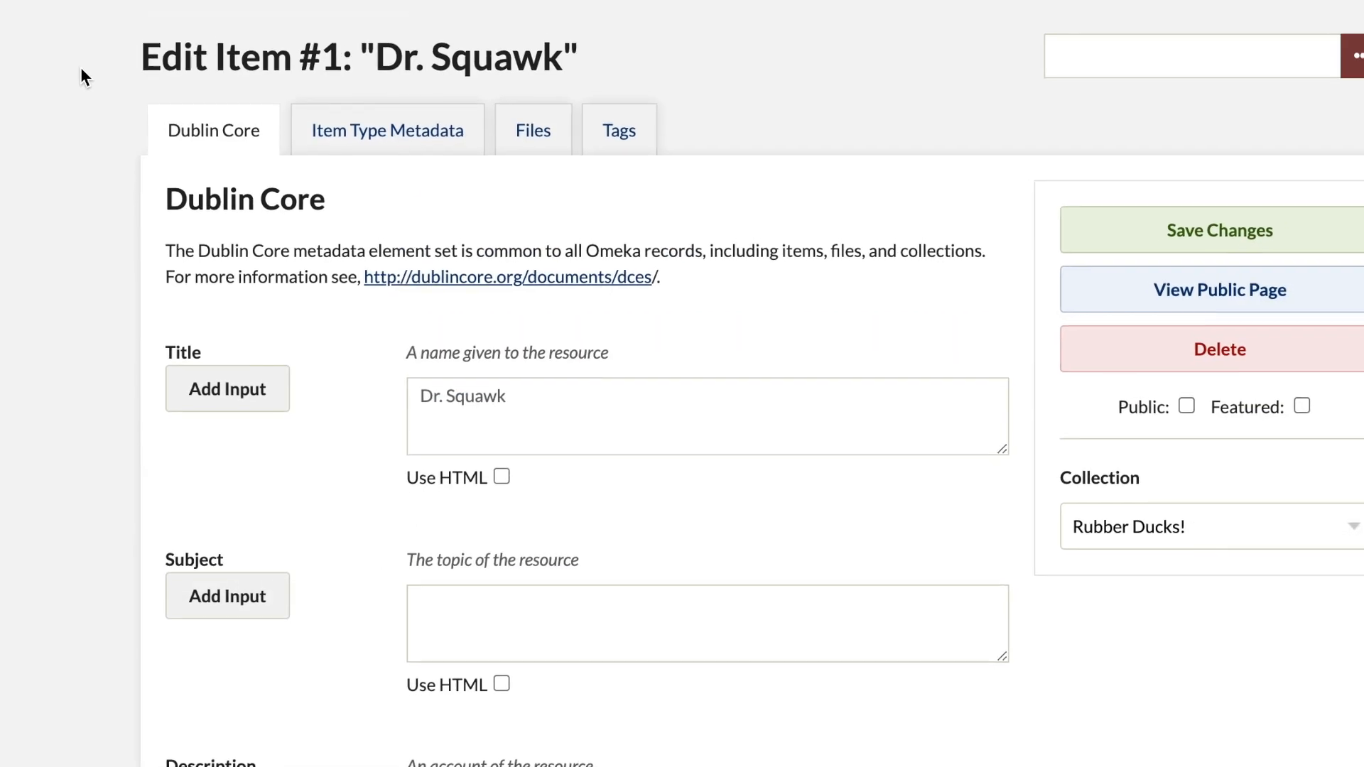
pyautogui.scroll(-4, 75, 58)
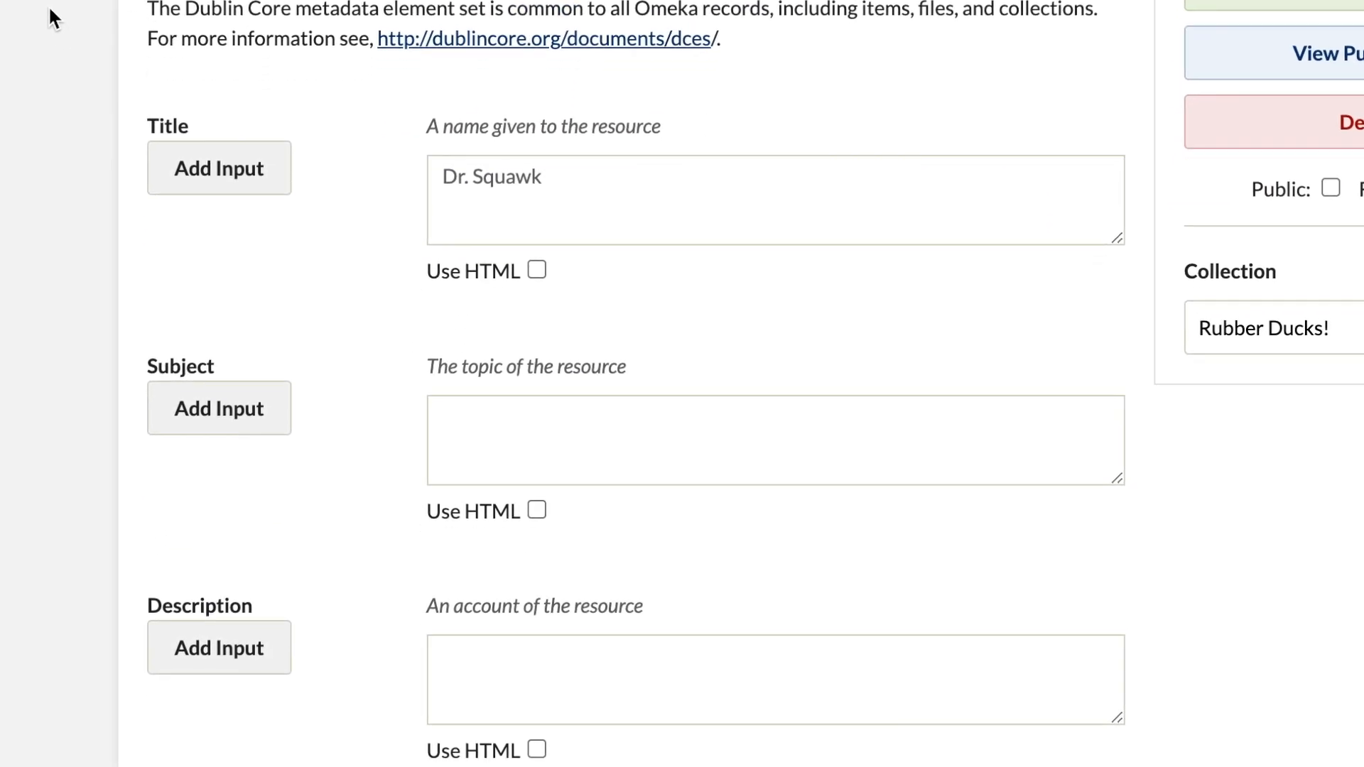
# Step: Set the Dr. Squawk item's type to Physical Object in its item type metadata
pyautogui.scroll(-3, 43, 2)
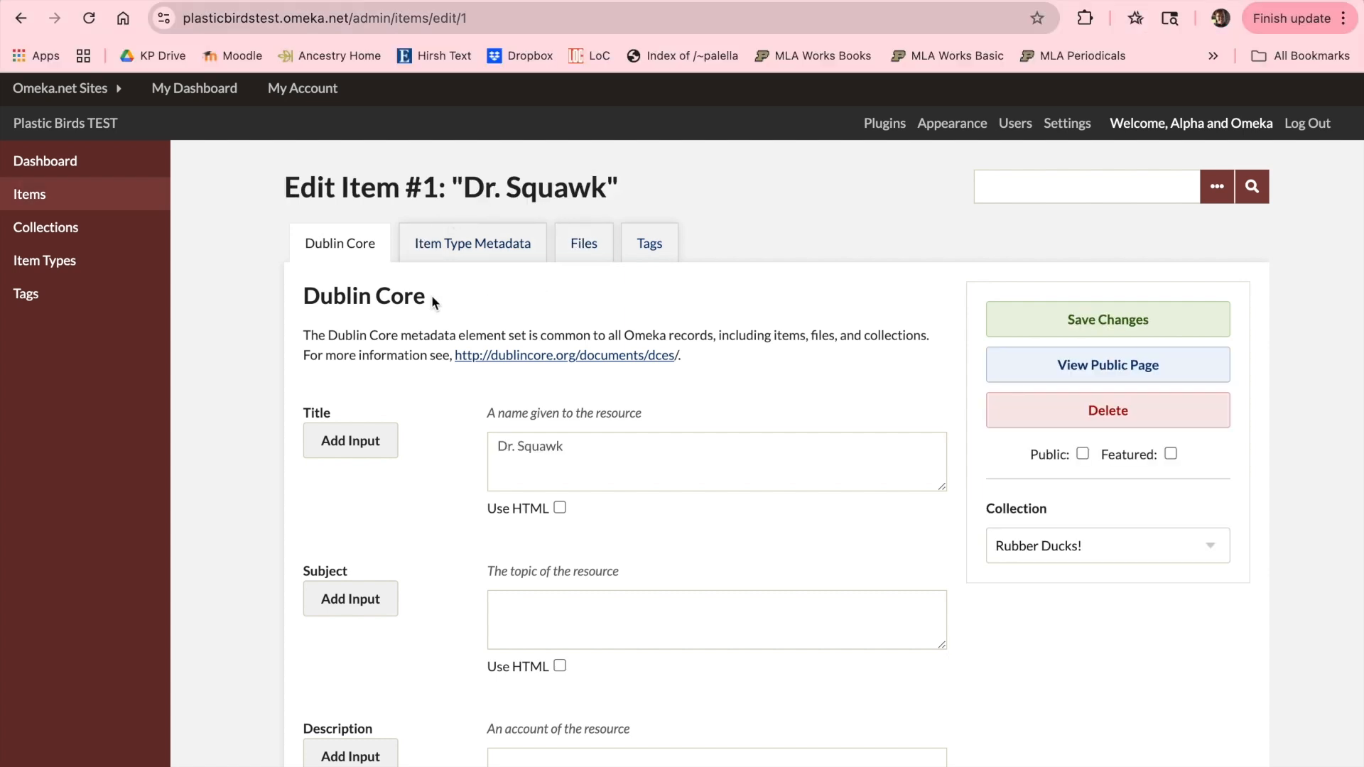
pyautogui.click(431, 248)
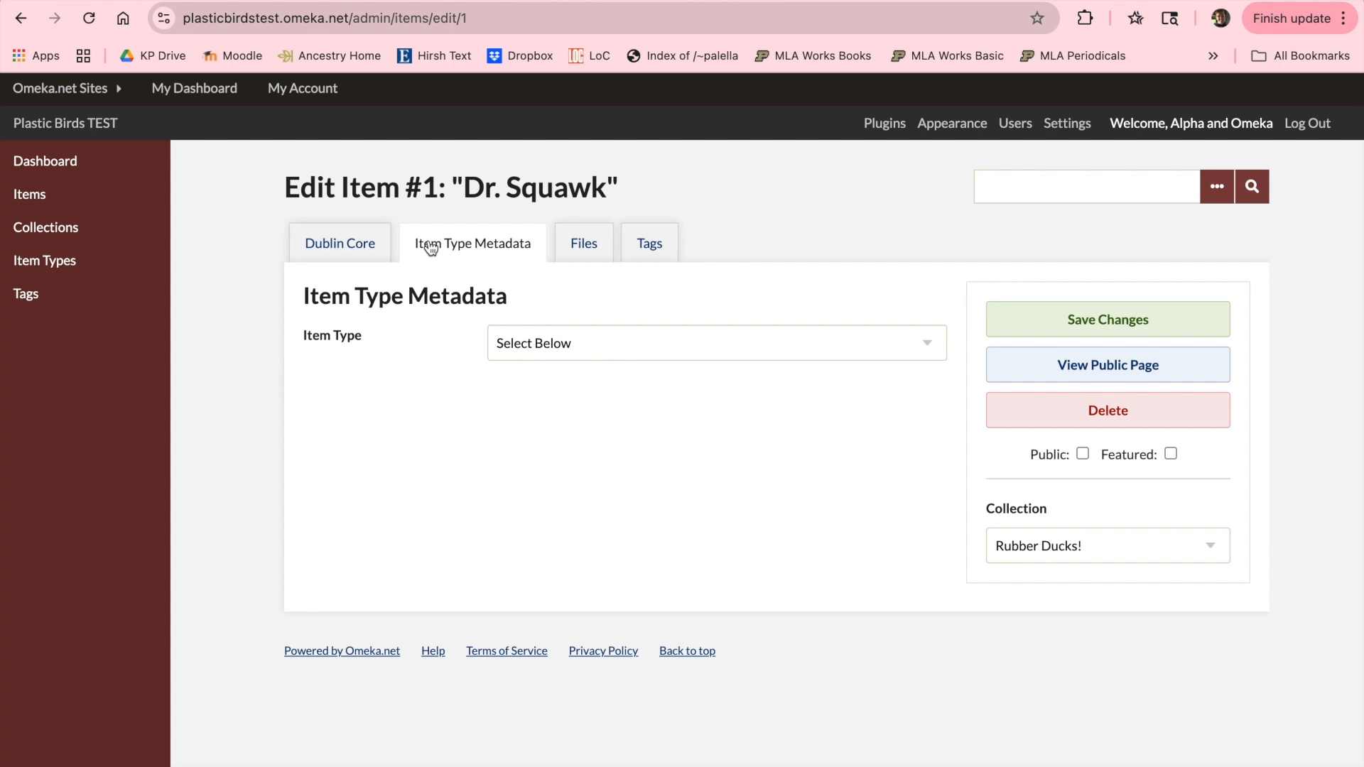
pyautogui.click(930, 344)
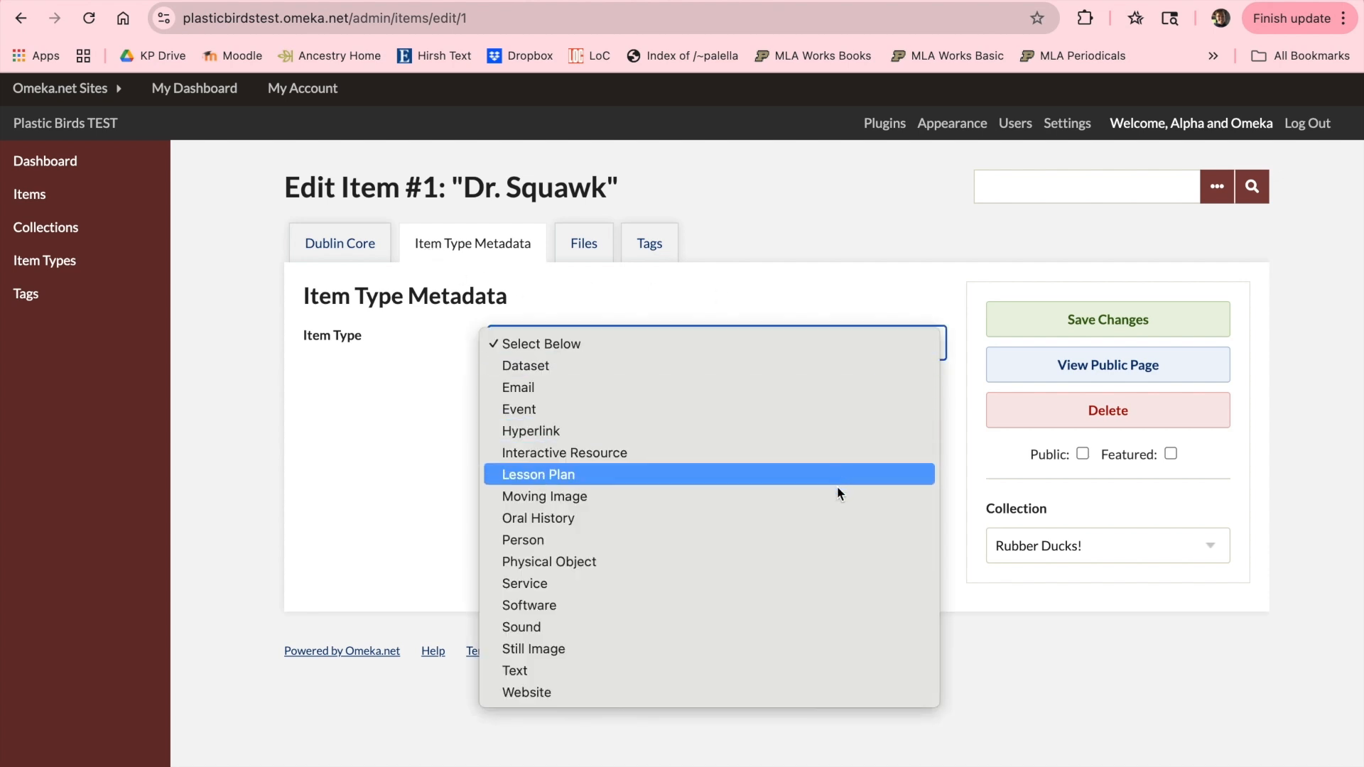
pyautogui.click(808, 561)
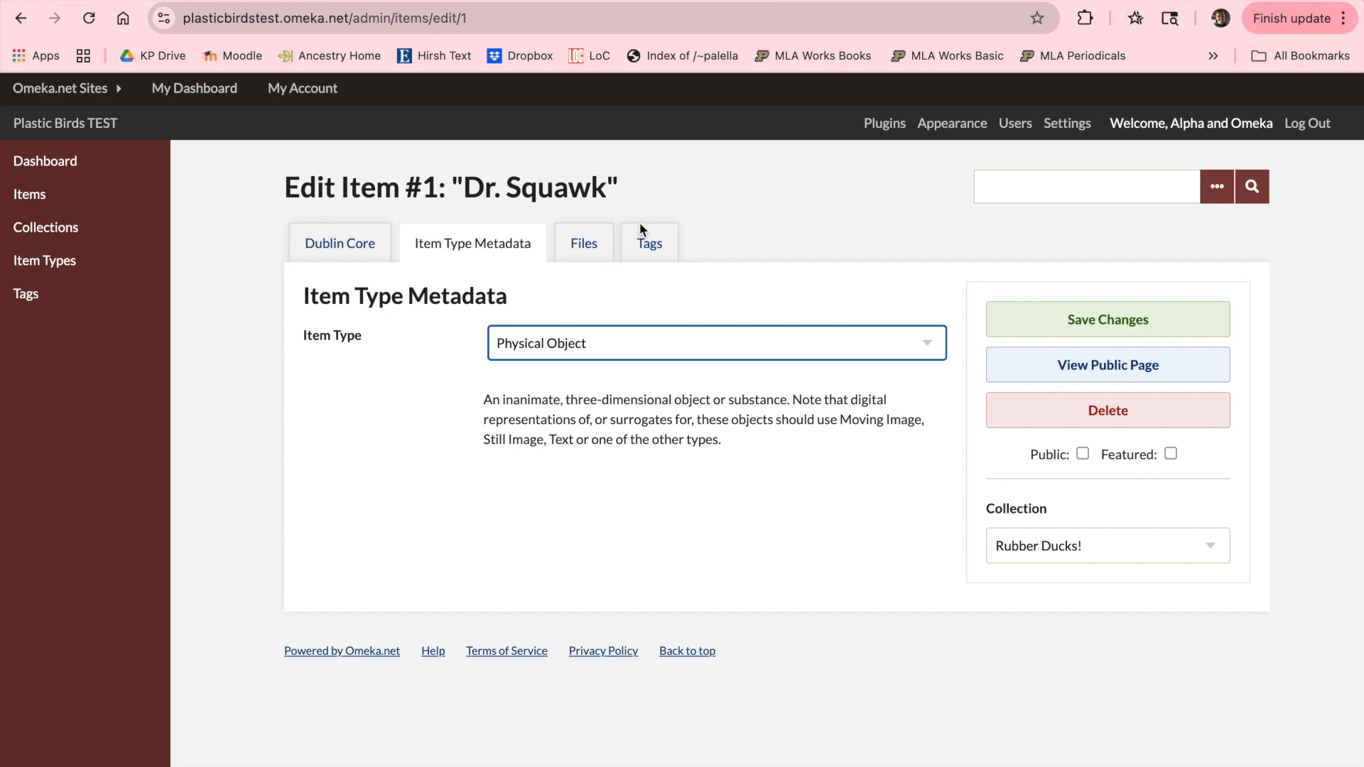
# Step: Add the tags "novelty toy", "rubber duck", "science fiction" and "space" to the Dr. Squawk item
pyautogui.click(649, 248)
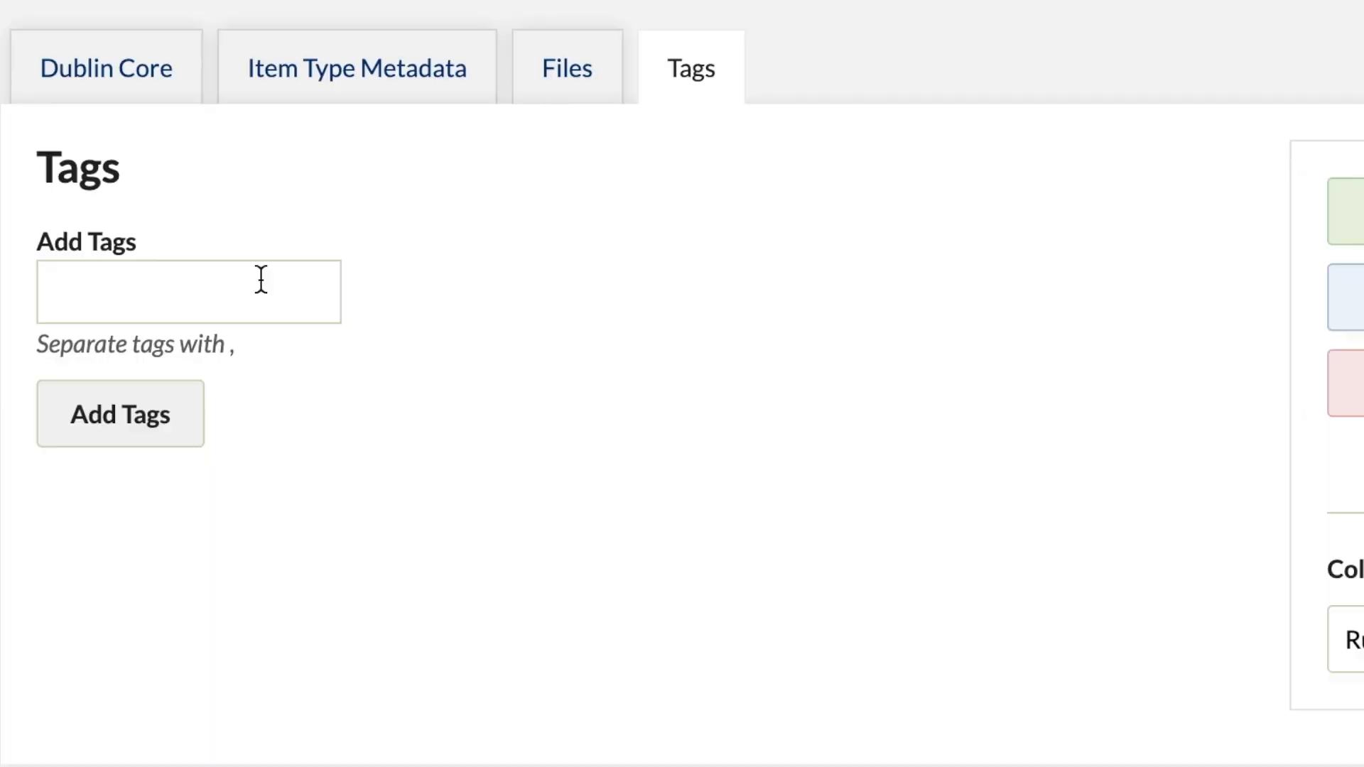
pyautogui.click(408, 363)
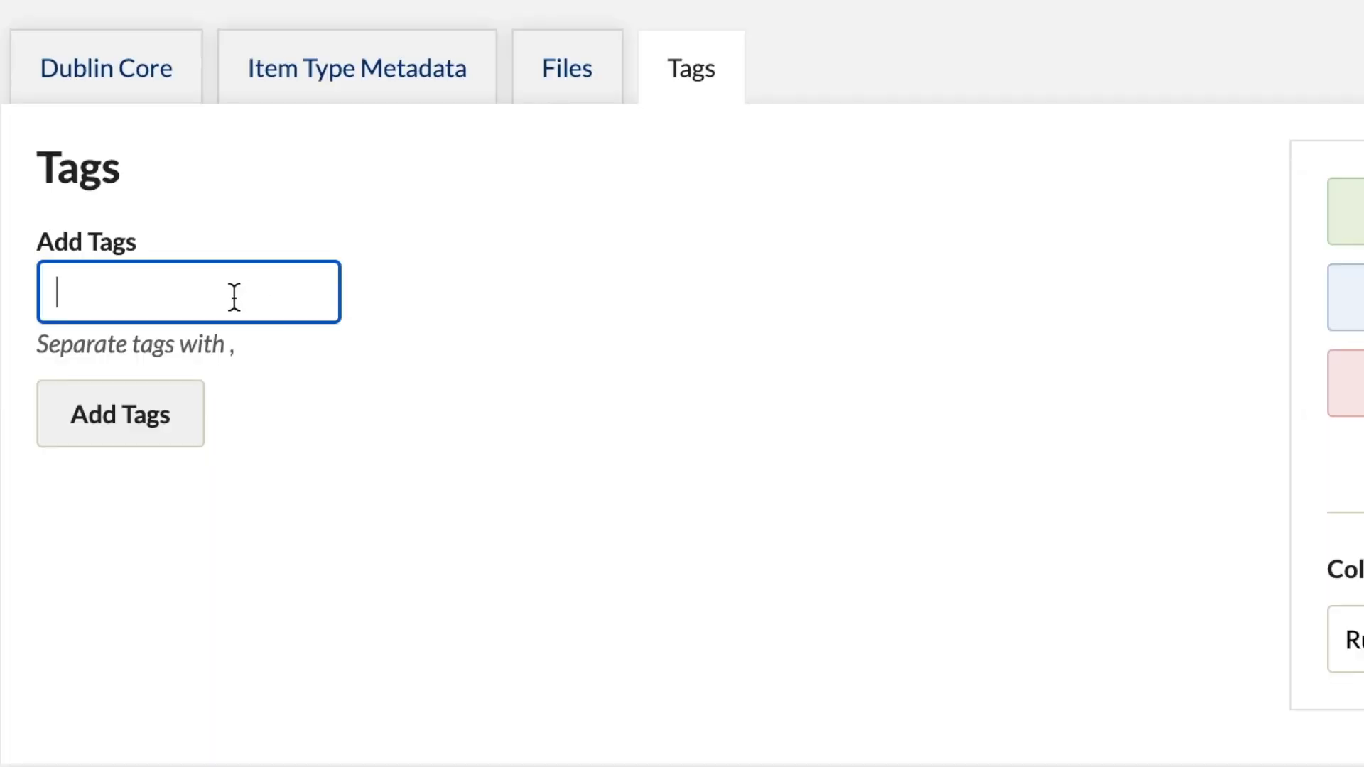
pyautogui.write('novelty toy,')
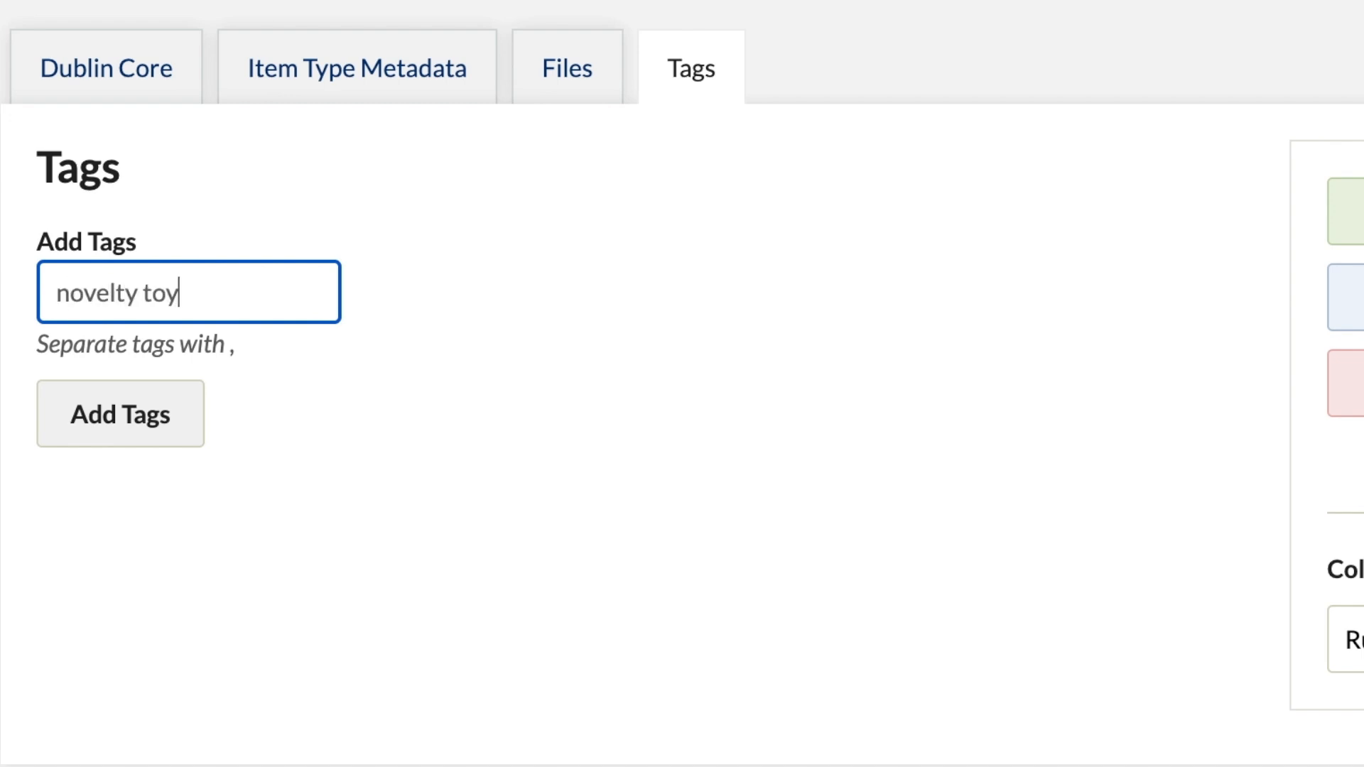
pyautogui.write(' rubber duck,')
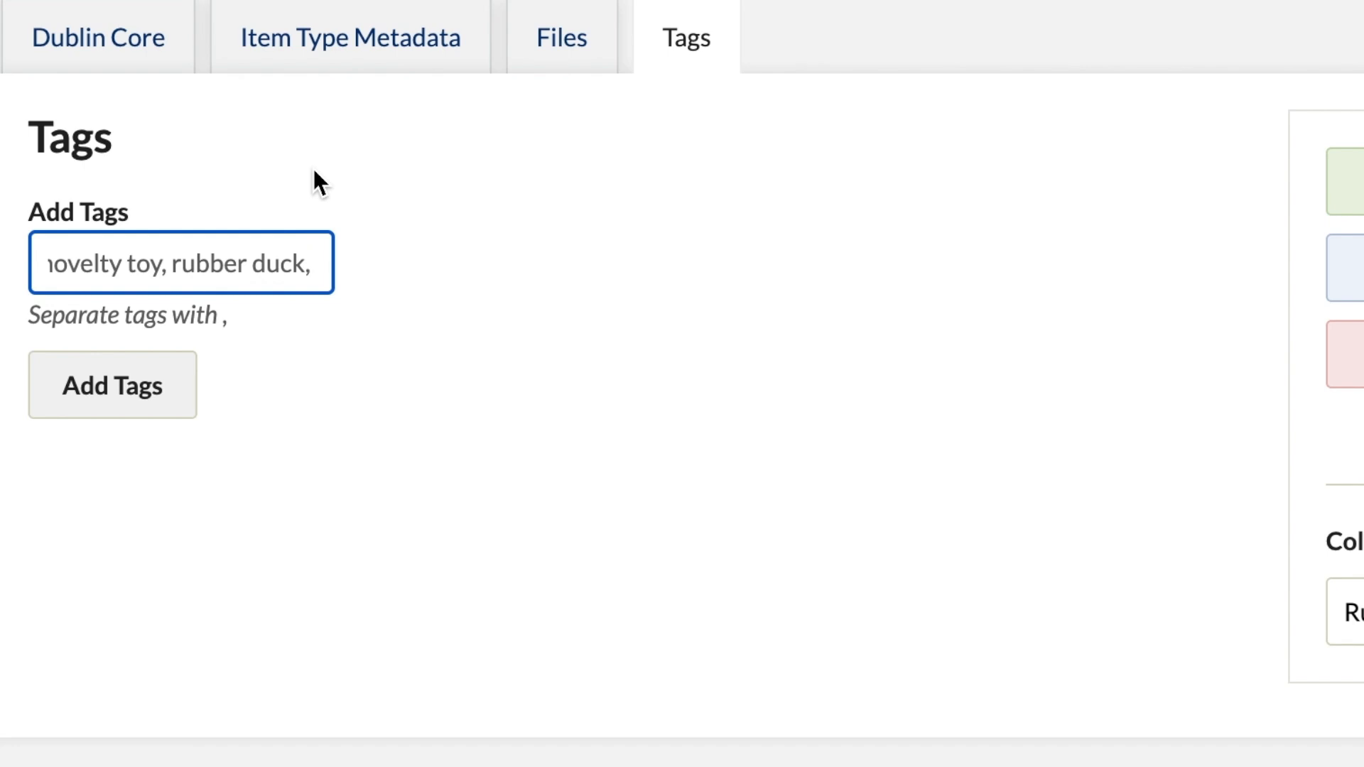
pyautogui.write(' scei')
pyautogui.press('BackSpace')
pyautogui.press('BackSpace')
pyautogui.write('ie')
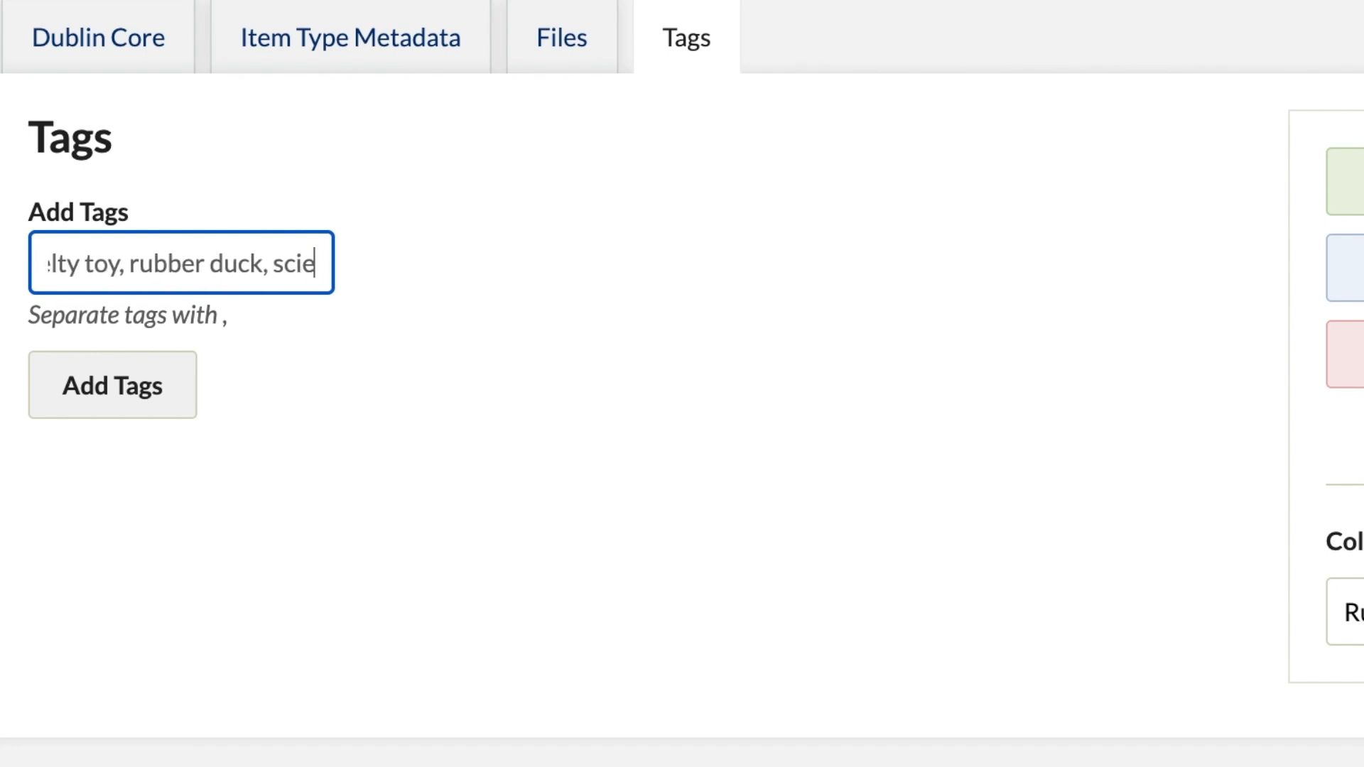
pyautogui.write('nce fiction')
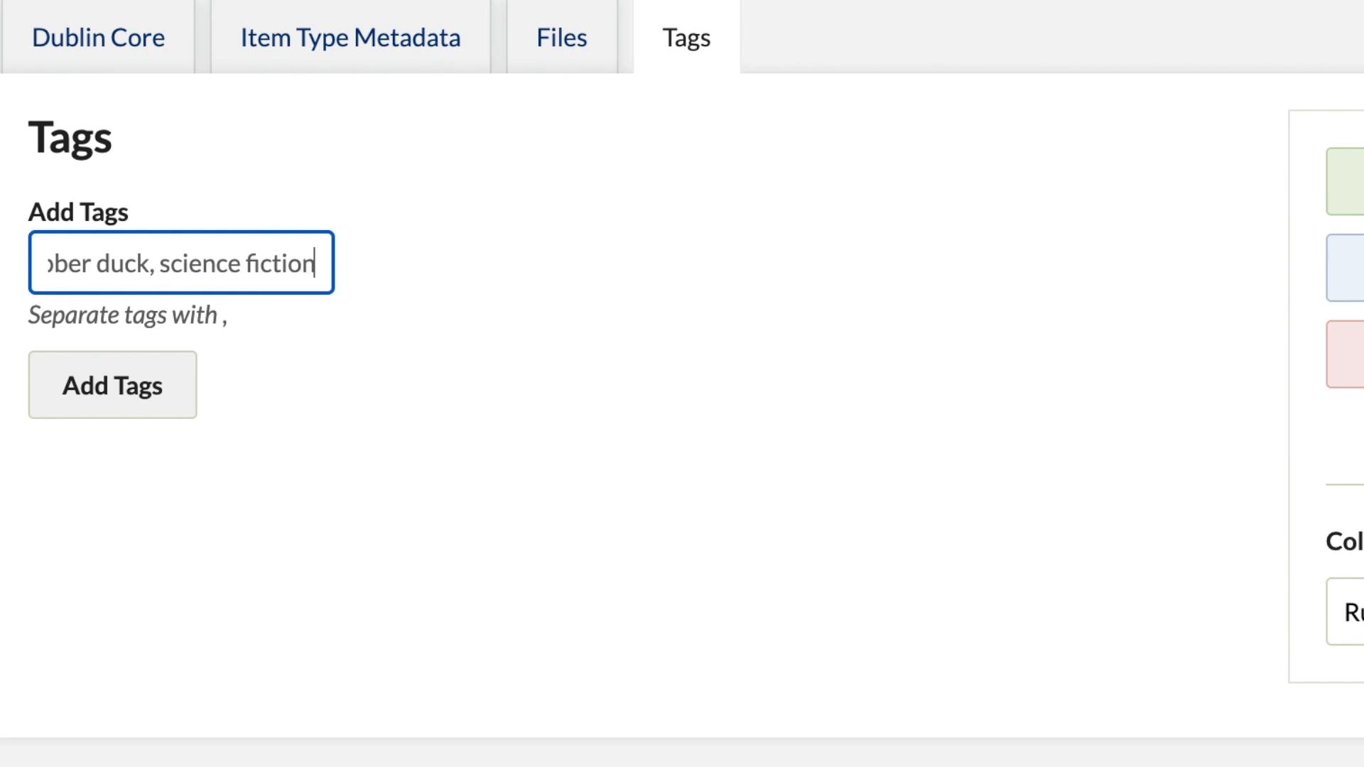
pyautogui.write(', space')
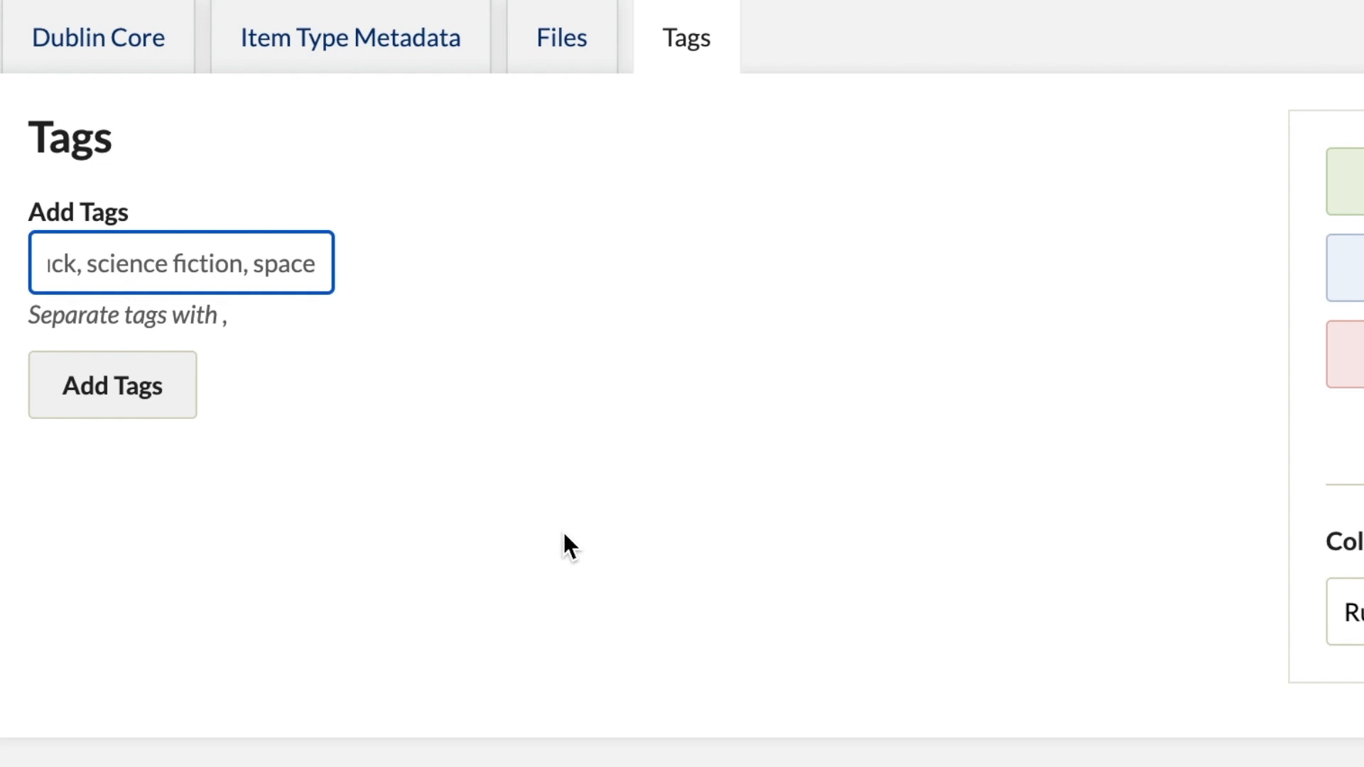
pyautogui.click(131, 390)
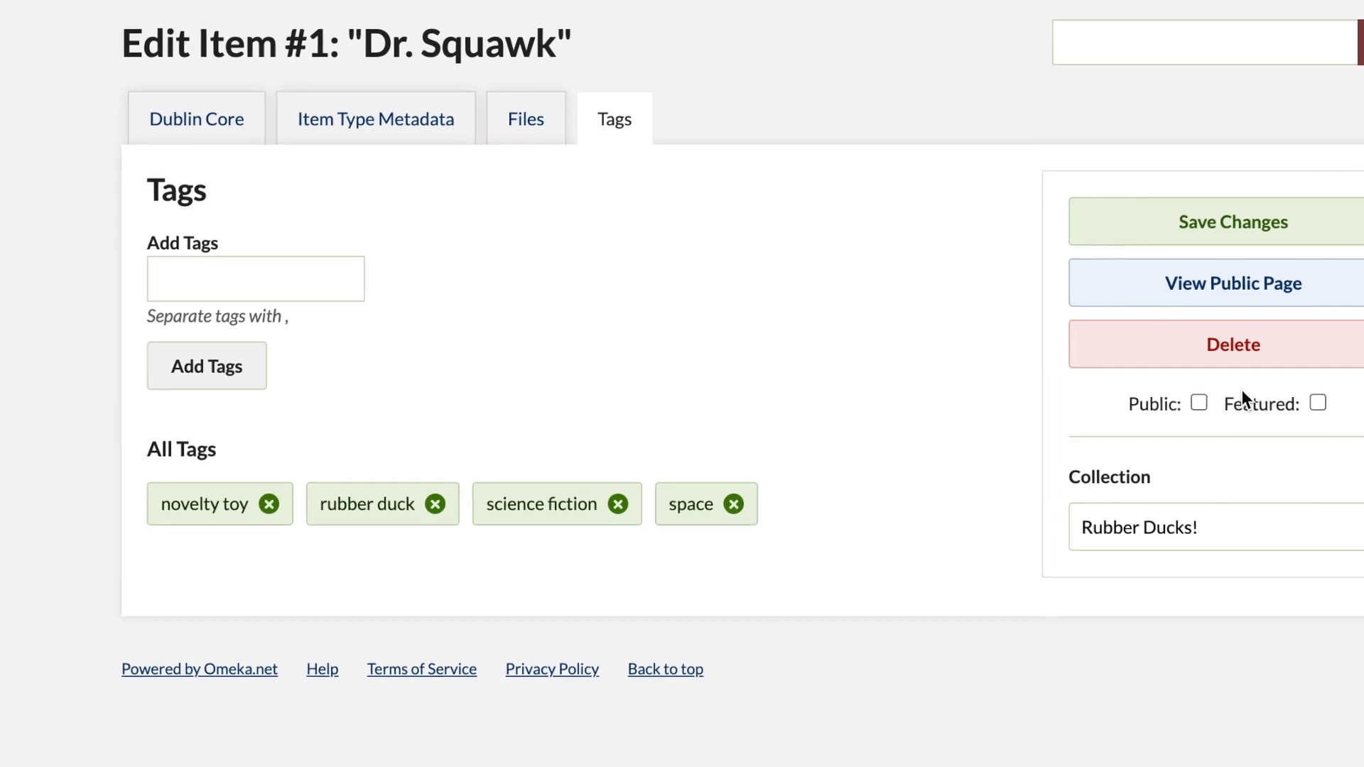
# Step: Make the Dr. Squawk item public, assign it to the Rubber Ducks! collection and save the changes
pyautogui.click(1177, 401)
pyautogui.click(1293, 450)
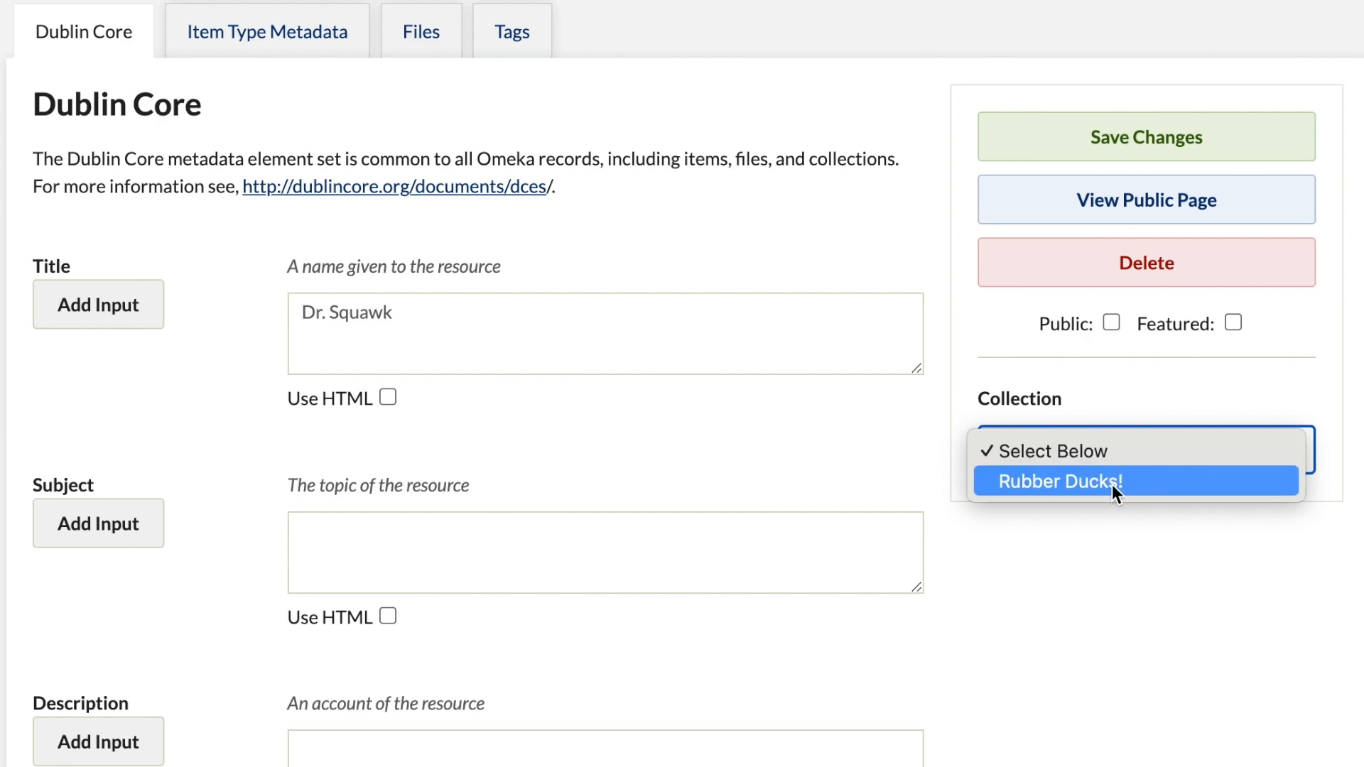
pyautogui.click(1112, 487)
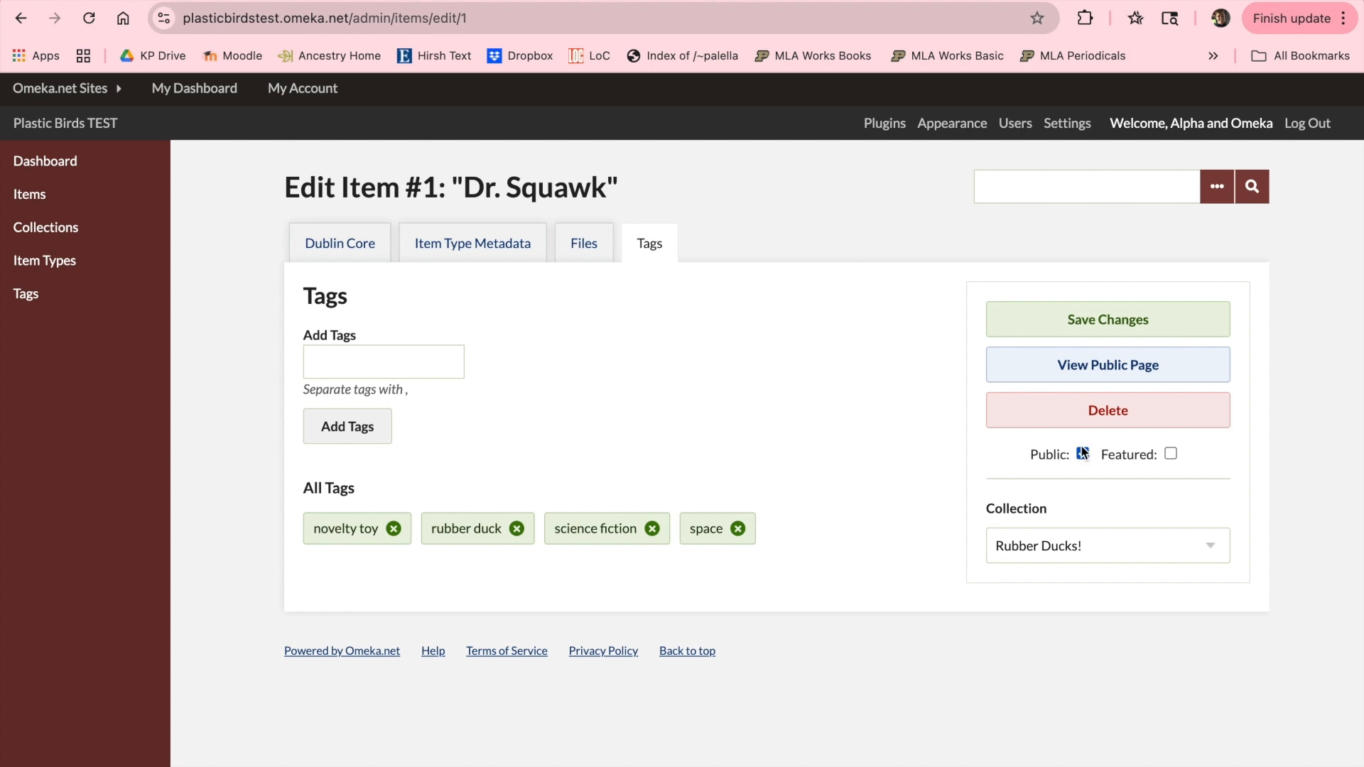
pyautogui.click(1090, 326)
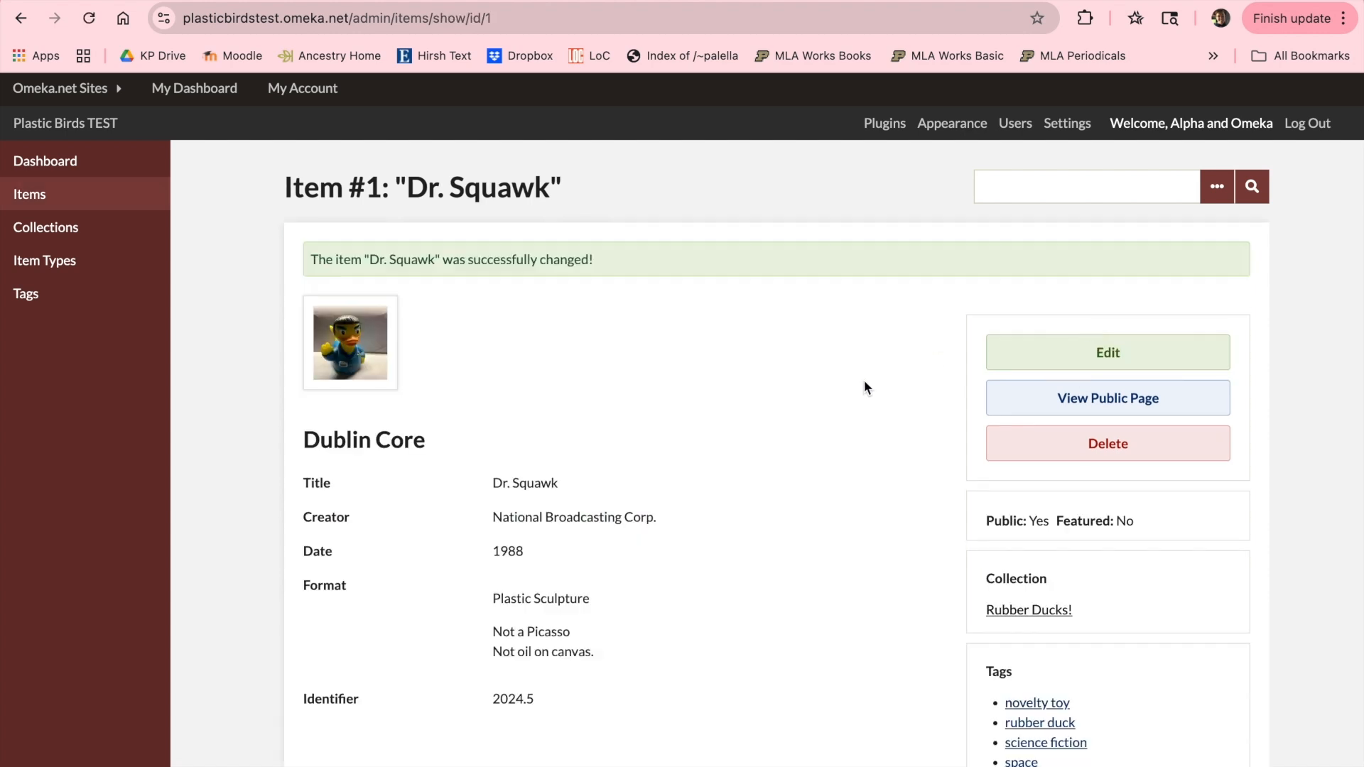
pyautogui.scroll(-1, 864, 381)
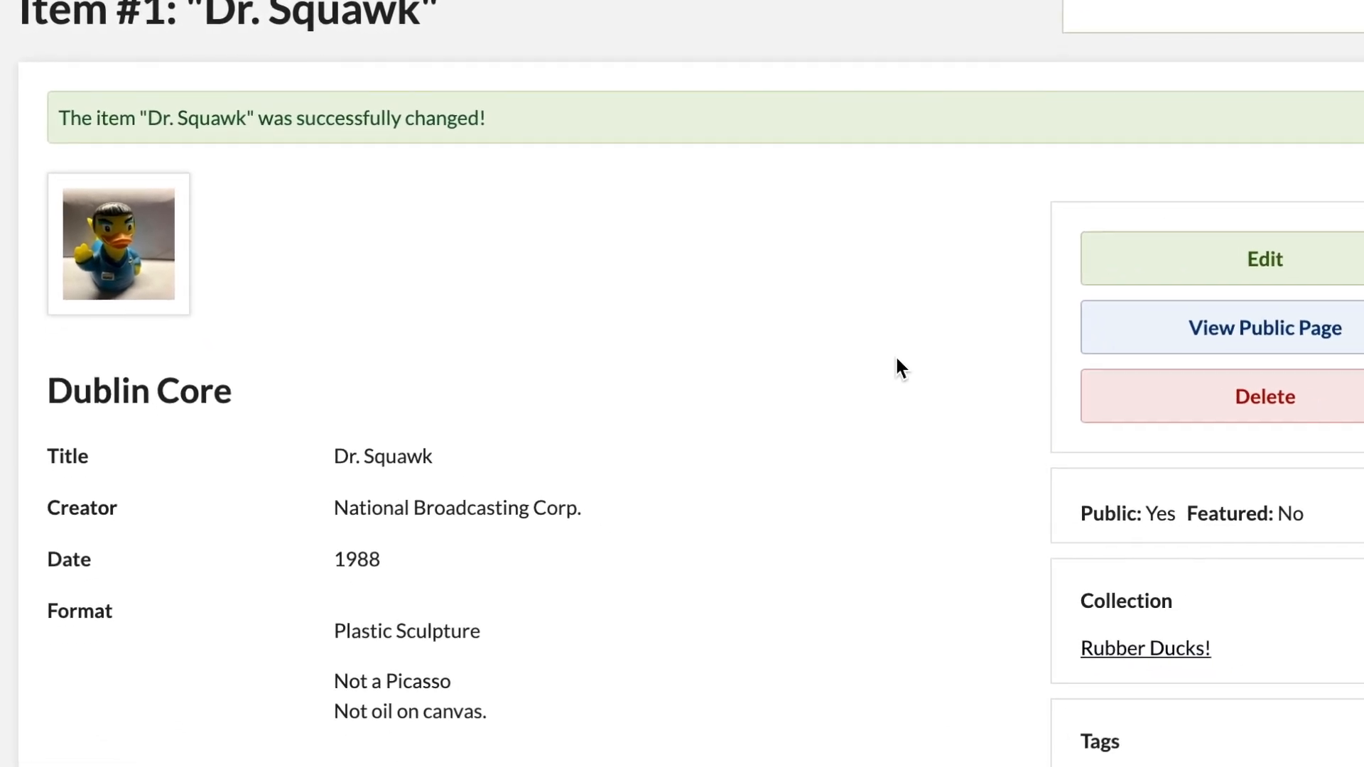
pyautogui.scroll(-1, 948, 374)
pyautogui.scroll(-3, 852, 341)
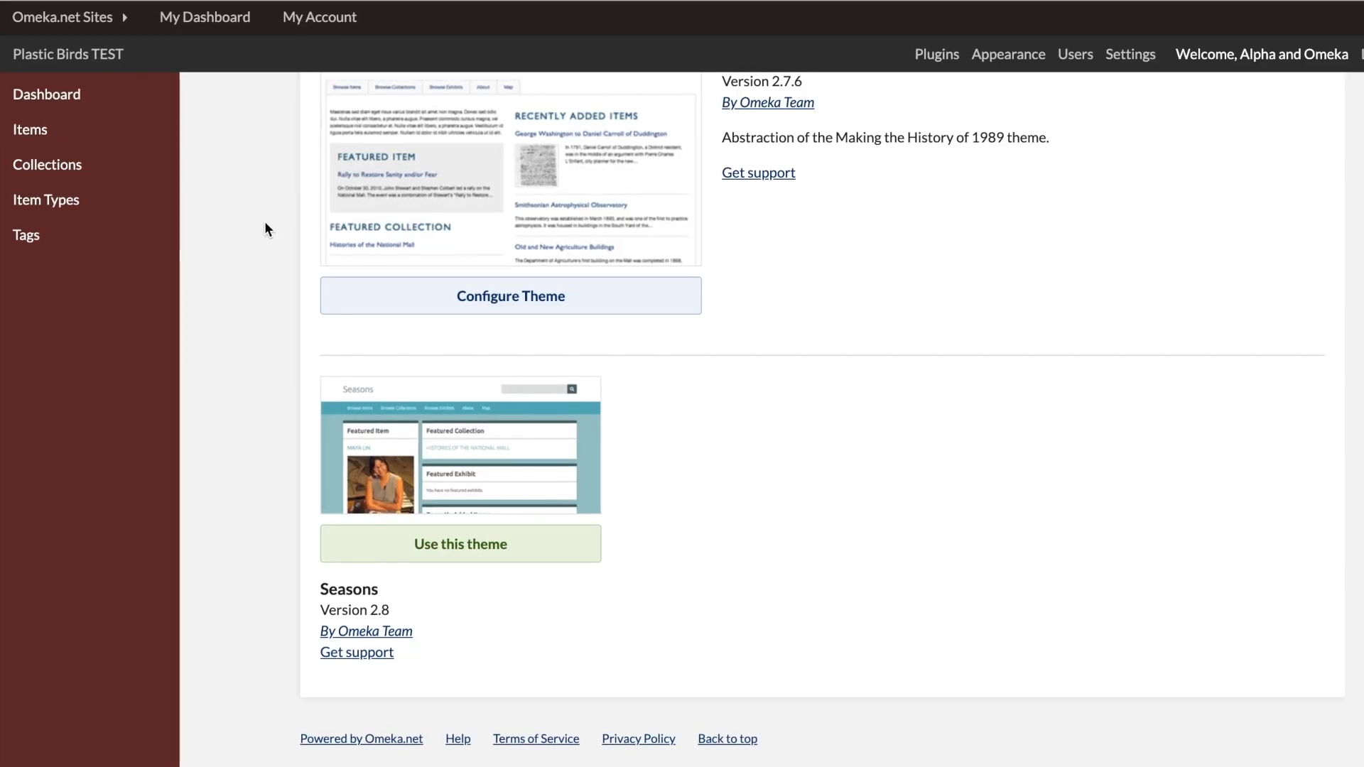
pyautogui.scroll(2, 251, 282)
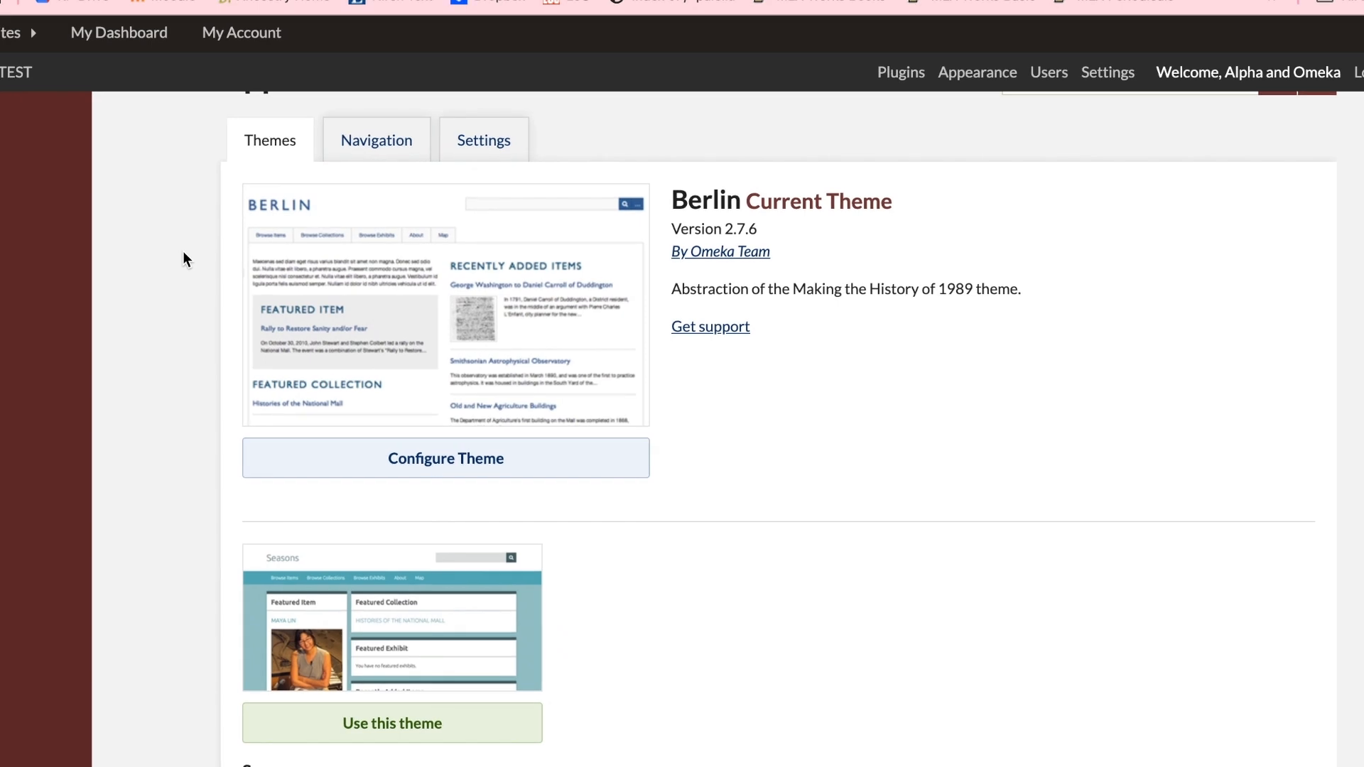
pyautogui.scroll(2, 174, 253)
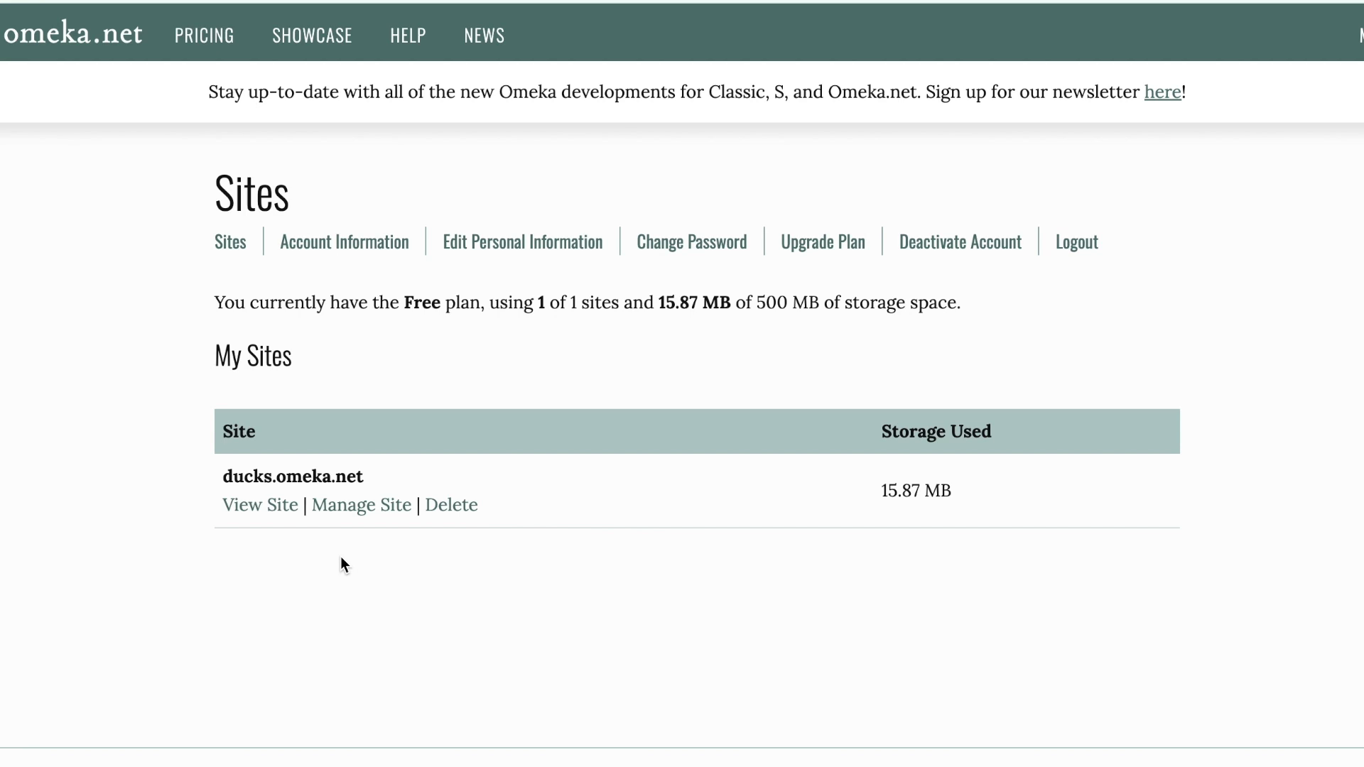
# Step: View the public ducks.omeka.net site and look through its list of collections
pyautogui.click(262, 505)
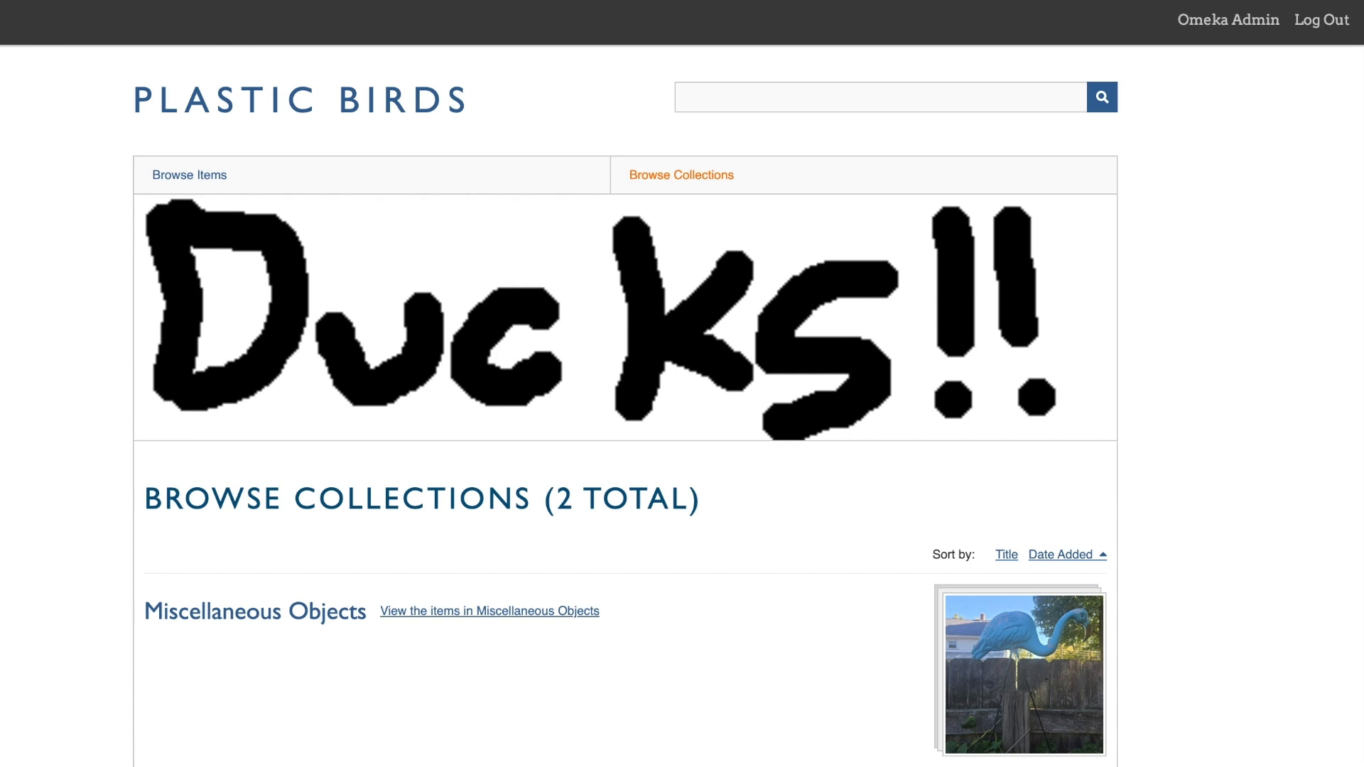
pyautogui.scroll(-1, 52, 104)
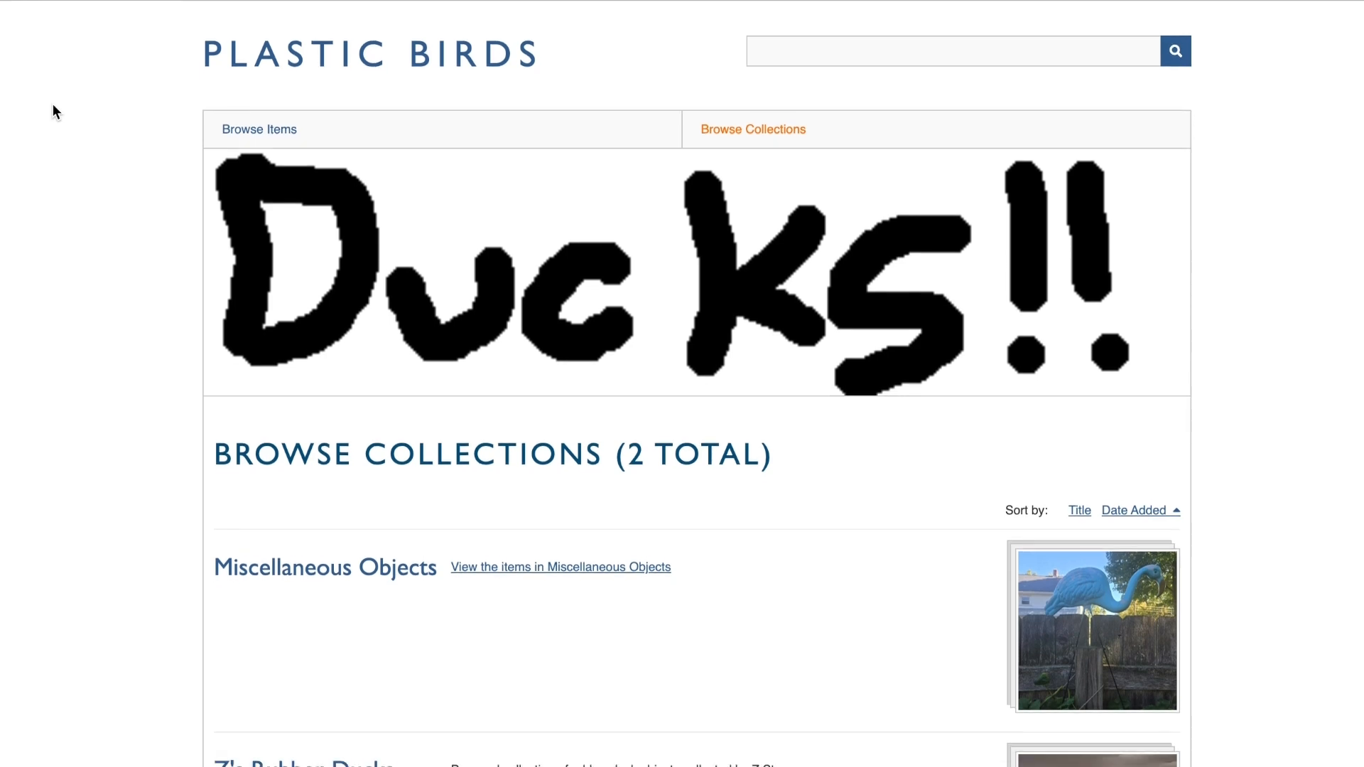
pyautogui.scroll(-2, 53, 103)
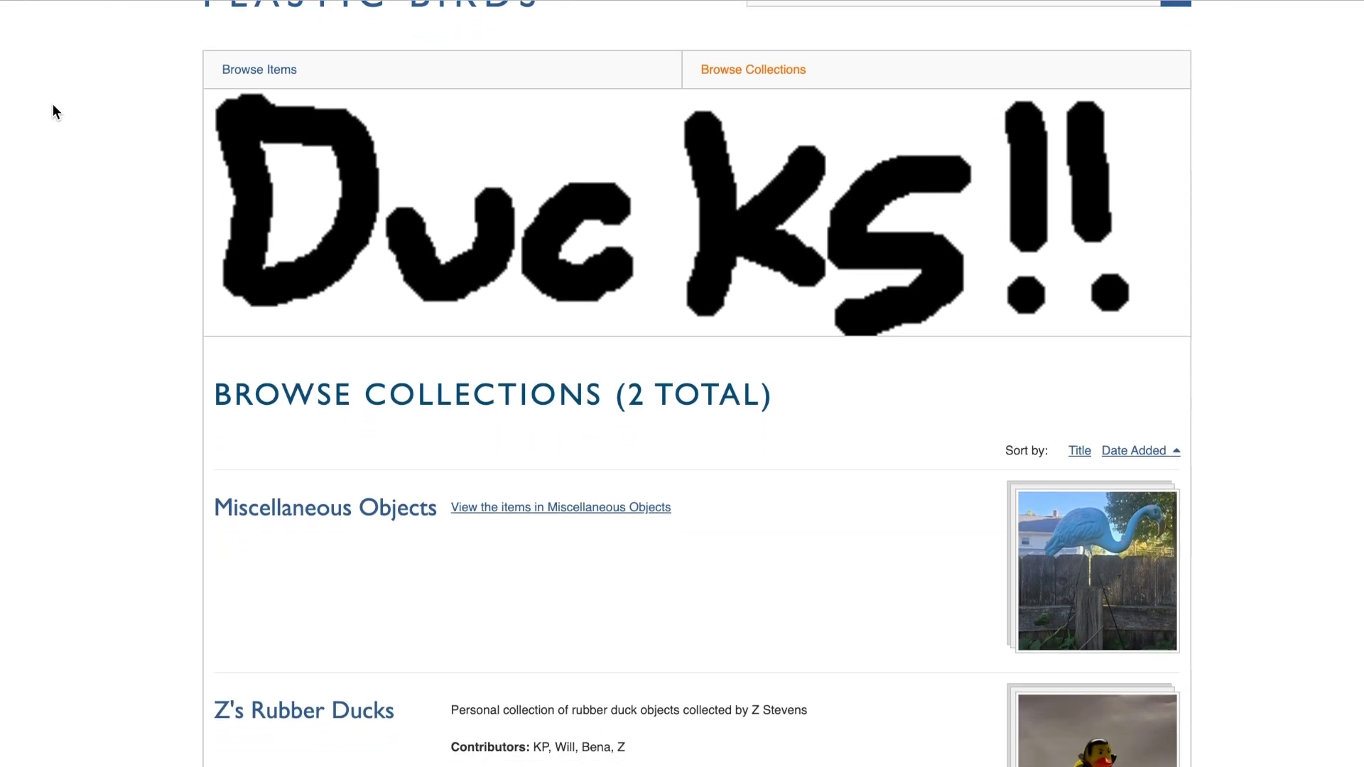
pyautogui.scroll(-2, 53, 105)
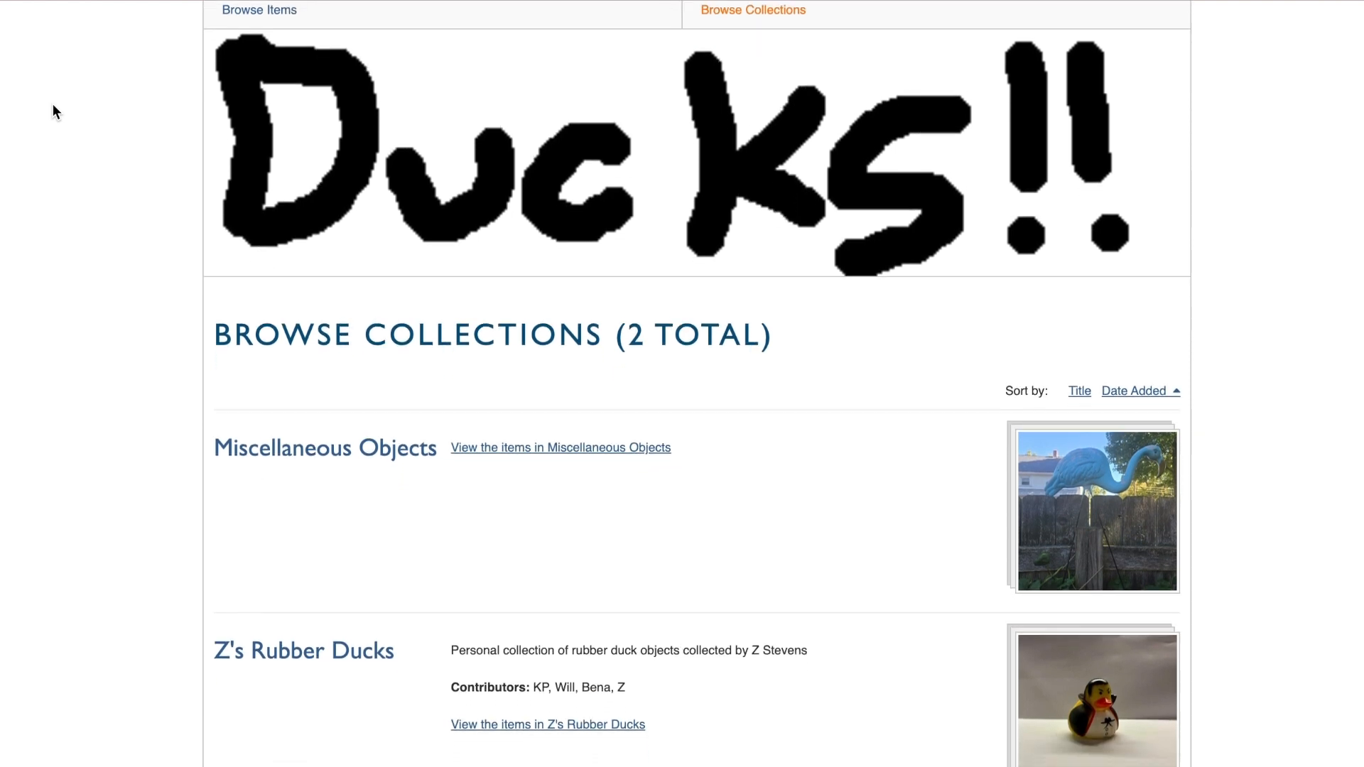
pyautogui.scroll(-2, 52, 104)
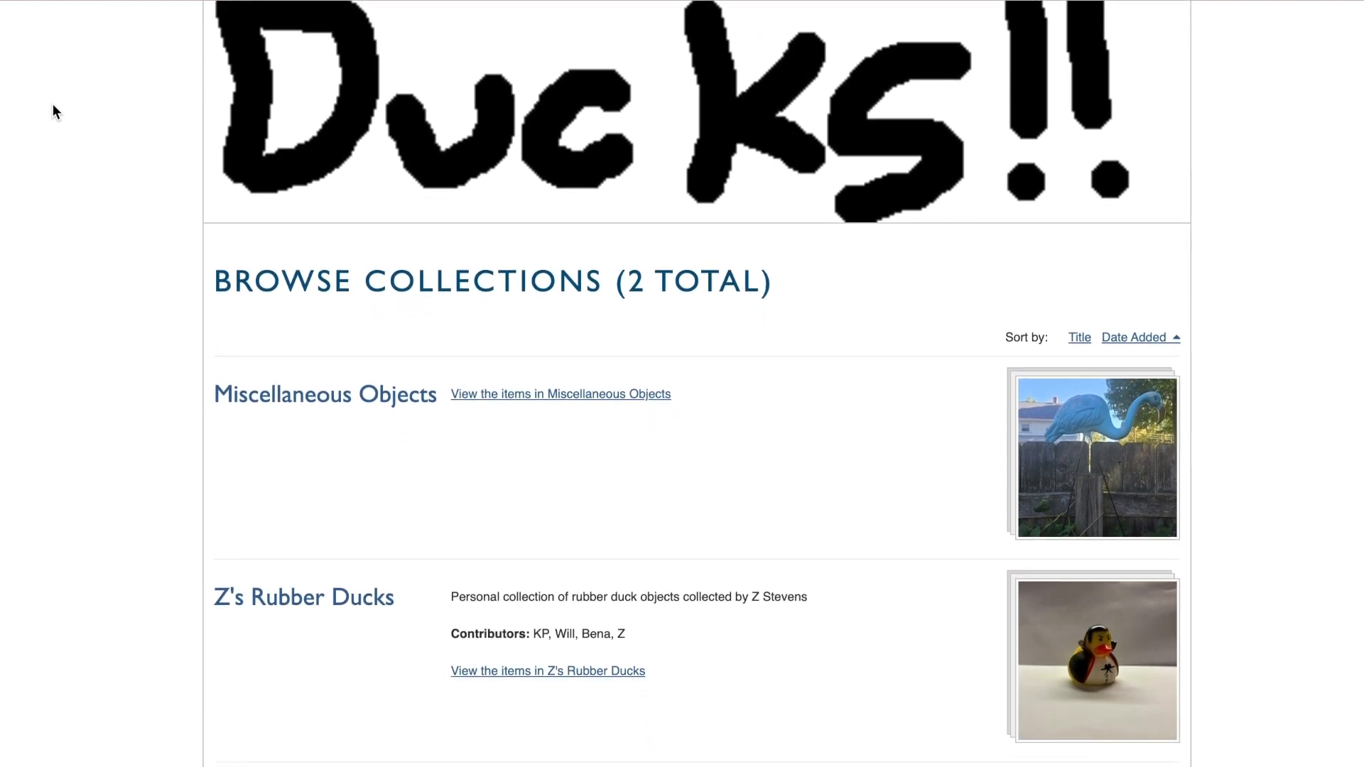
pyautogui.scroll(-2, 52, 104)
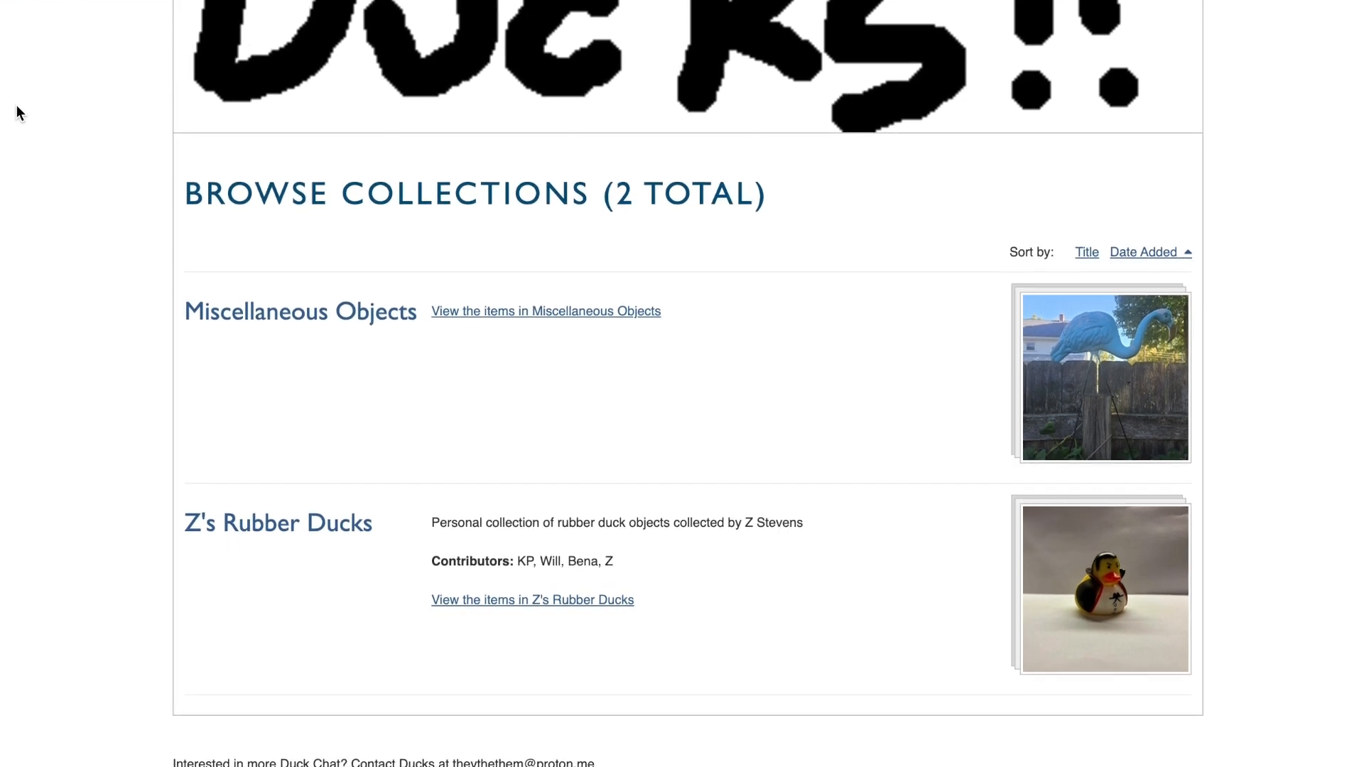
# Step: Open the Z's Rubber Ducks collection and examine its Dublin Core metadata and collection items
pyautogui.click(275, 525)
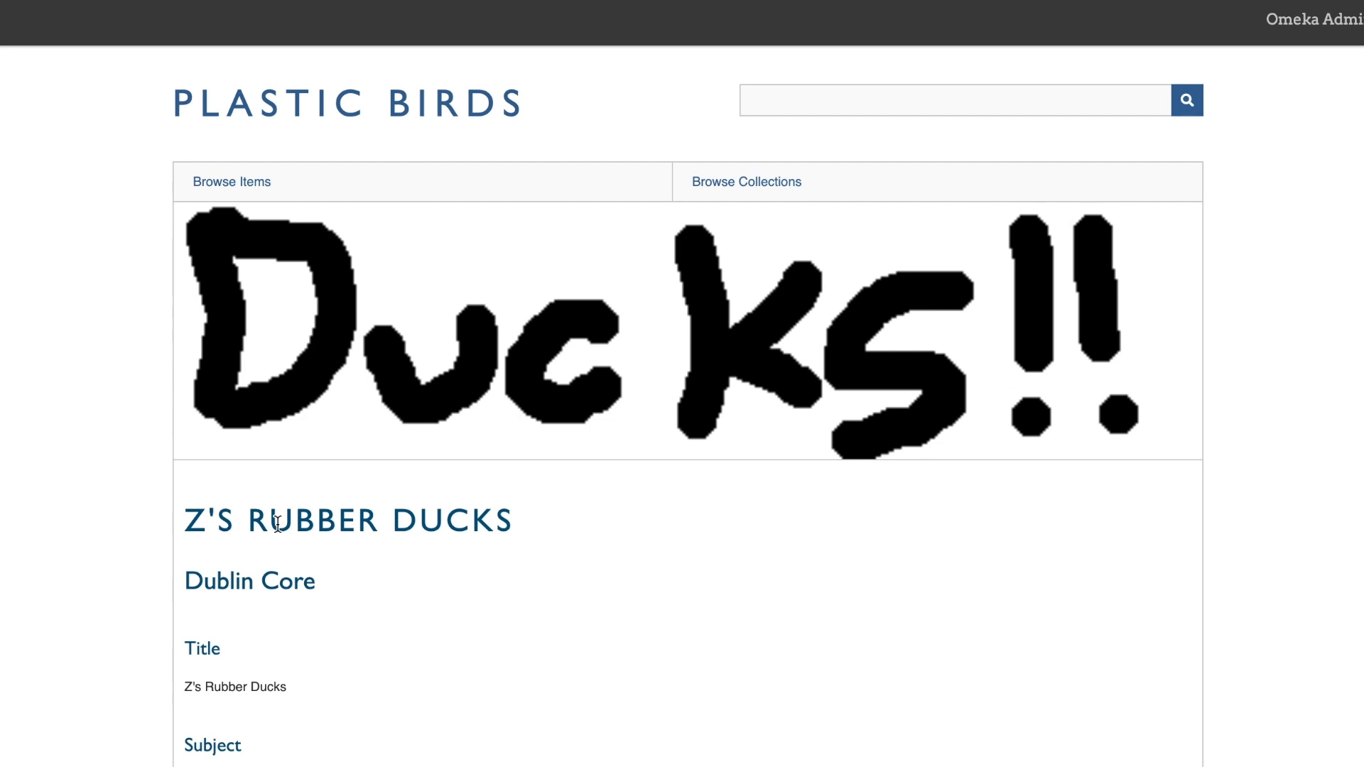
pyautogui.scroll(-5, 105, 359)
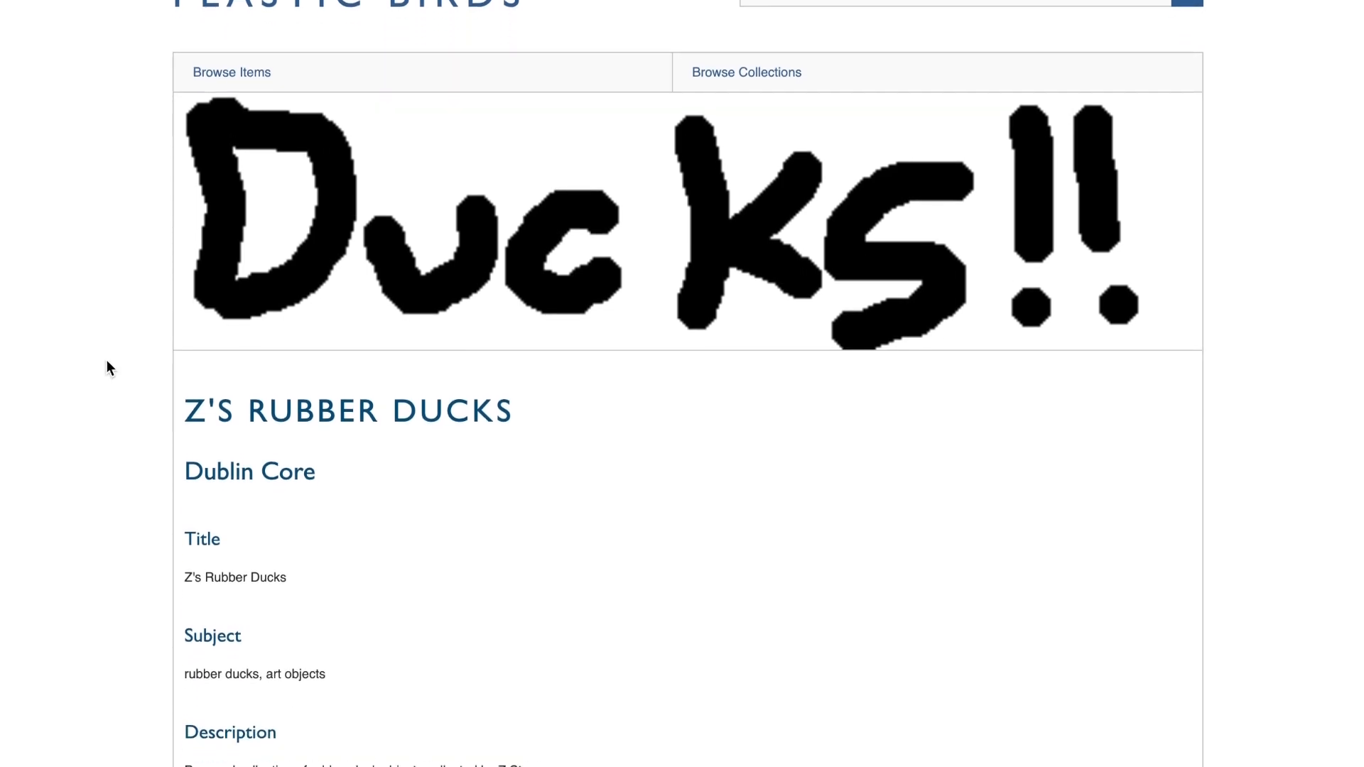
pyautogui.scroll(-15, 105, 359)
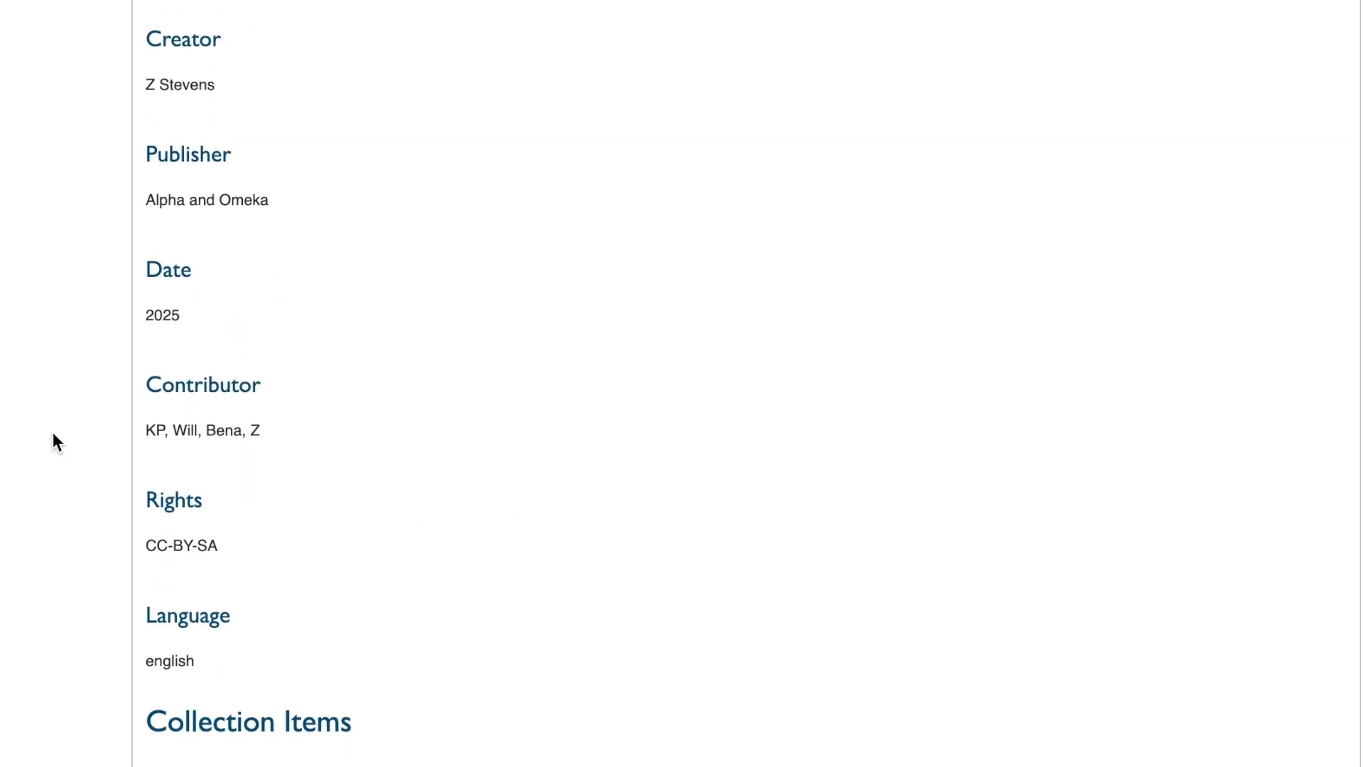
pyautogui.scroll(-10, 53, 434)
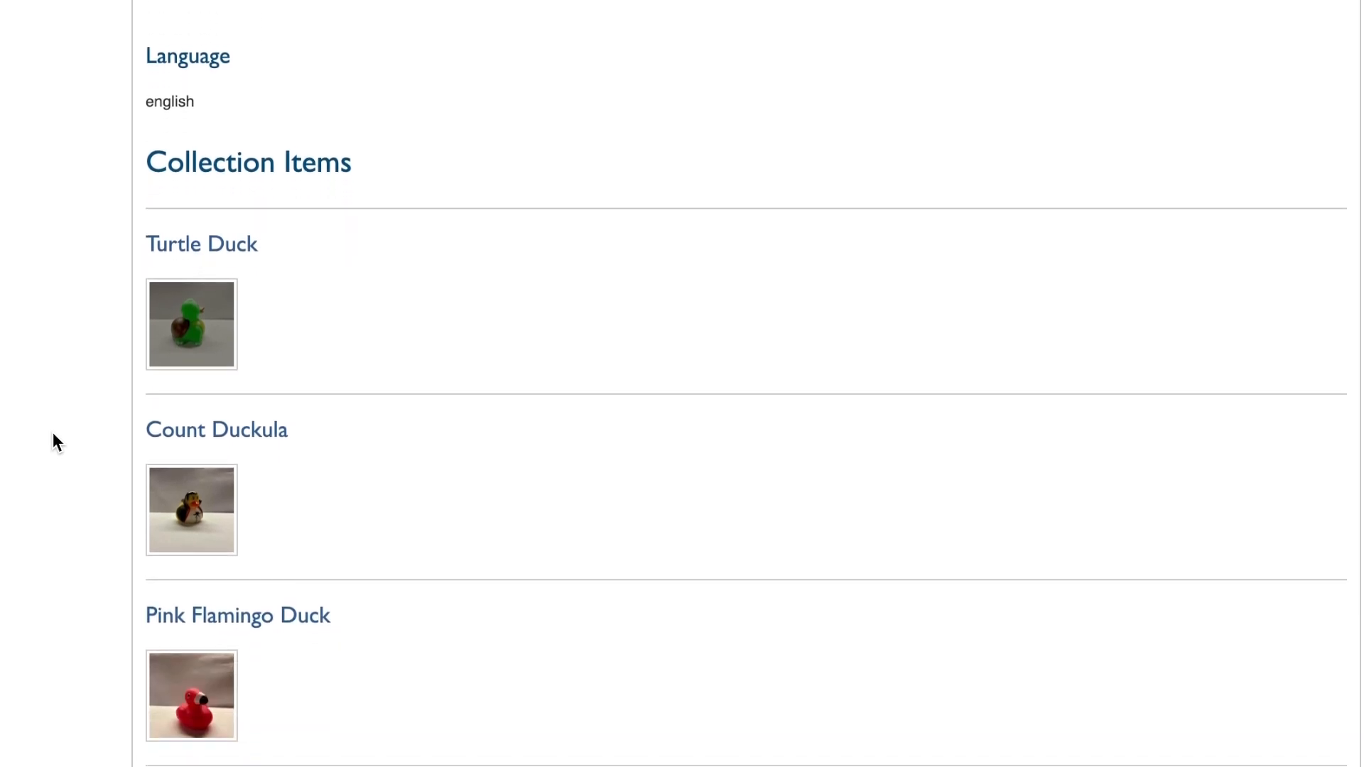
pyautogui.scroll(-12, 54, 434)
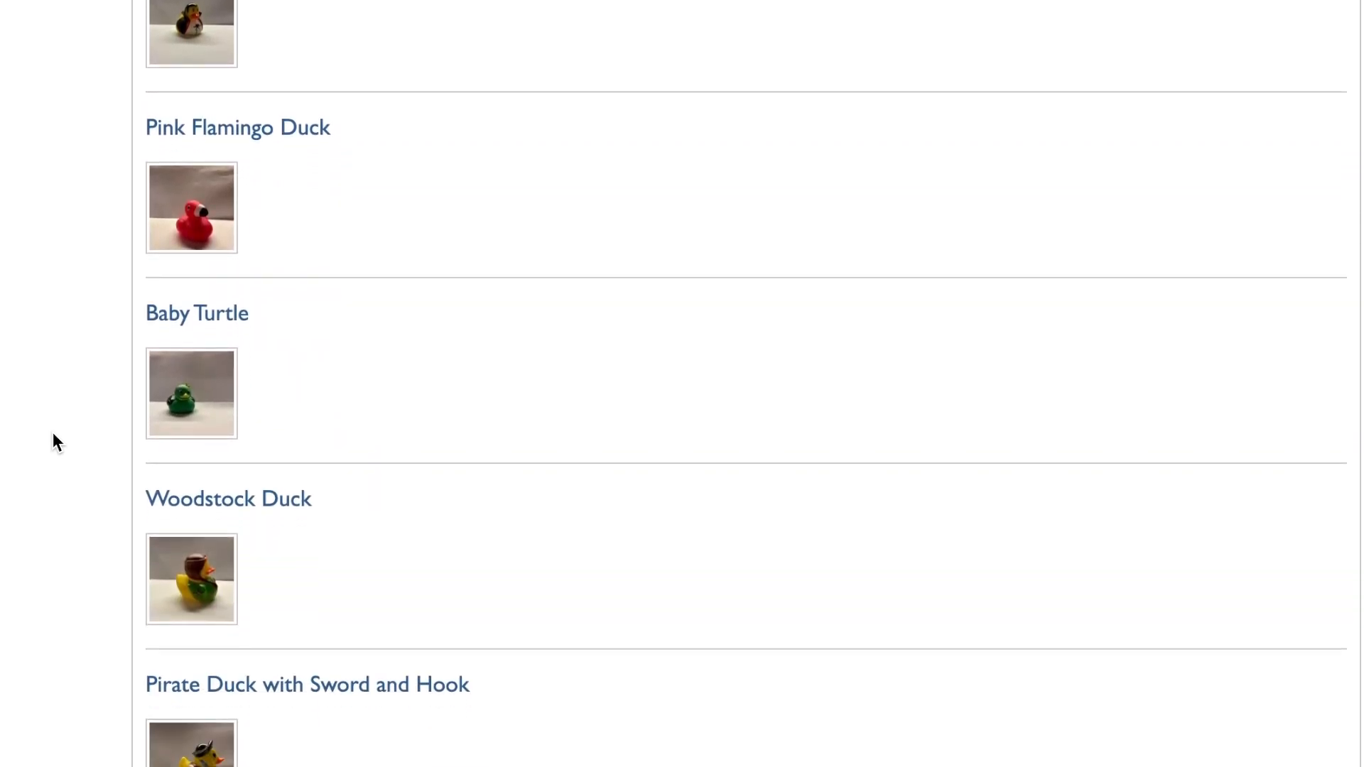
pyautogui.scroll(-8, 53, 432)
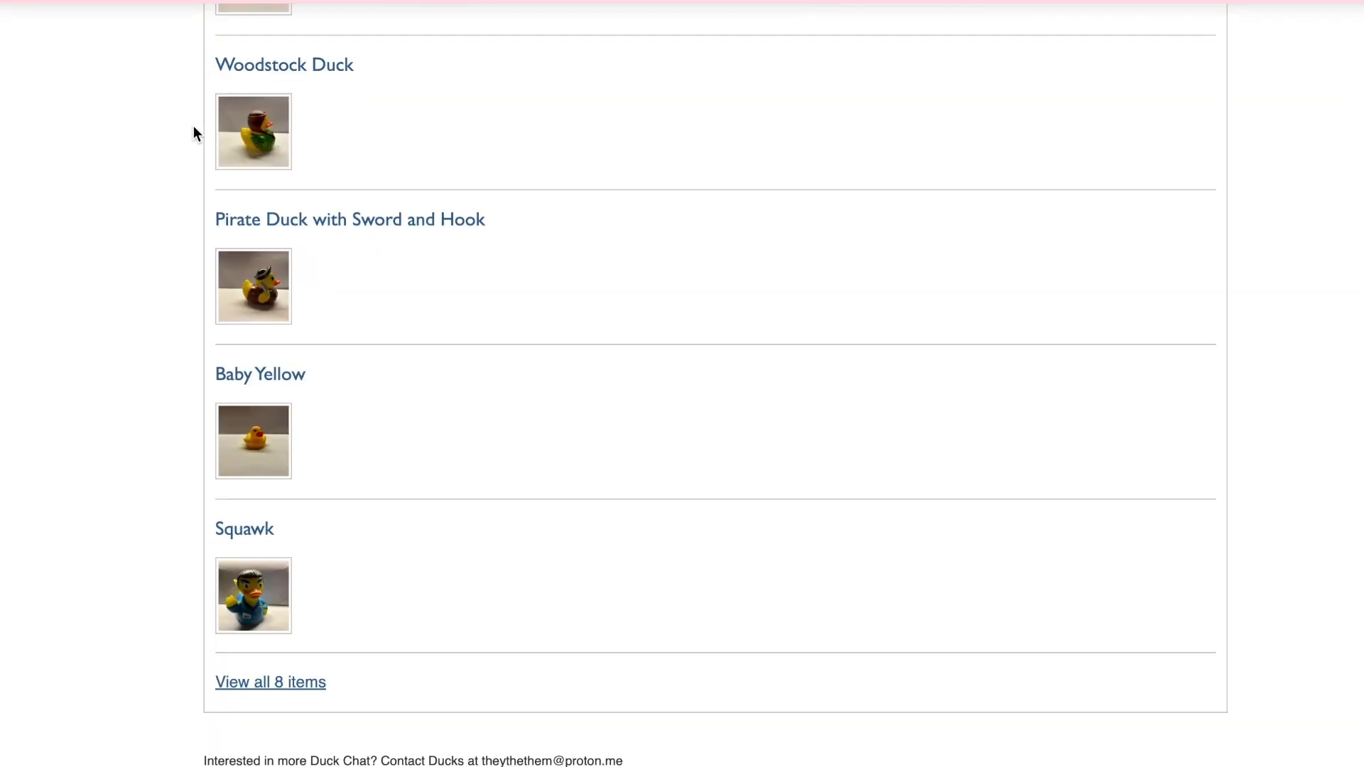
# Step: Open the Pirate Duck with Sword and Hook item and examine its image, Dublin Core metadata and tags
pyautogui.click(276, 222)
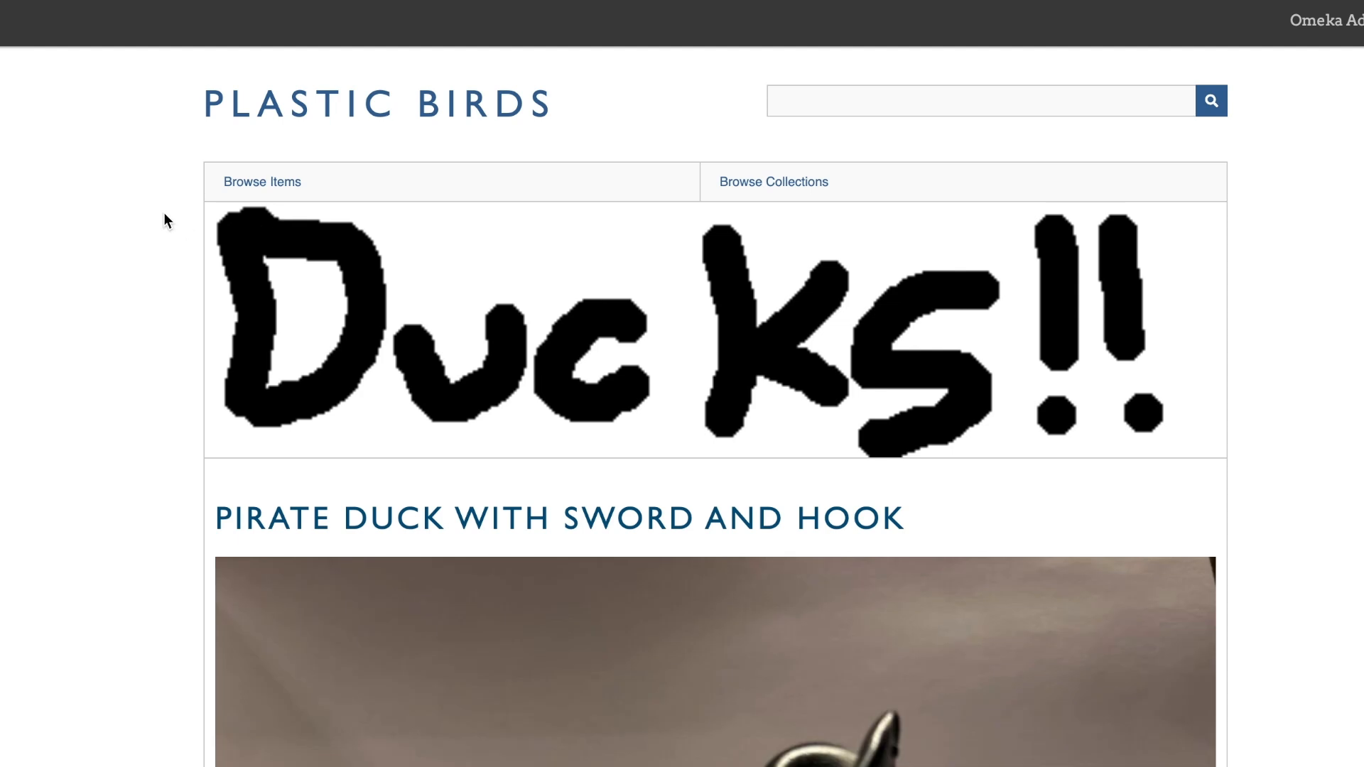
pyautogui.scroll(-3, 165, 220)
pyautogui.scroll(-10, 164, 221)
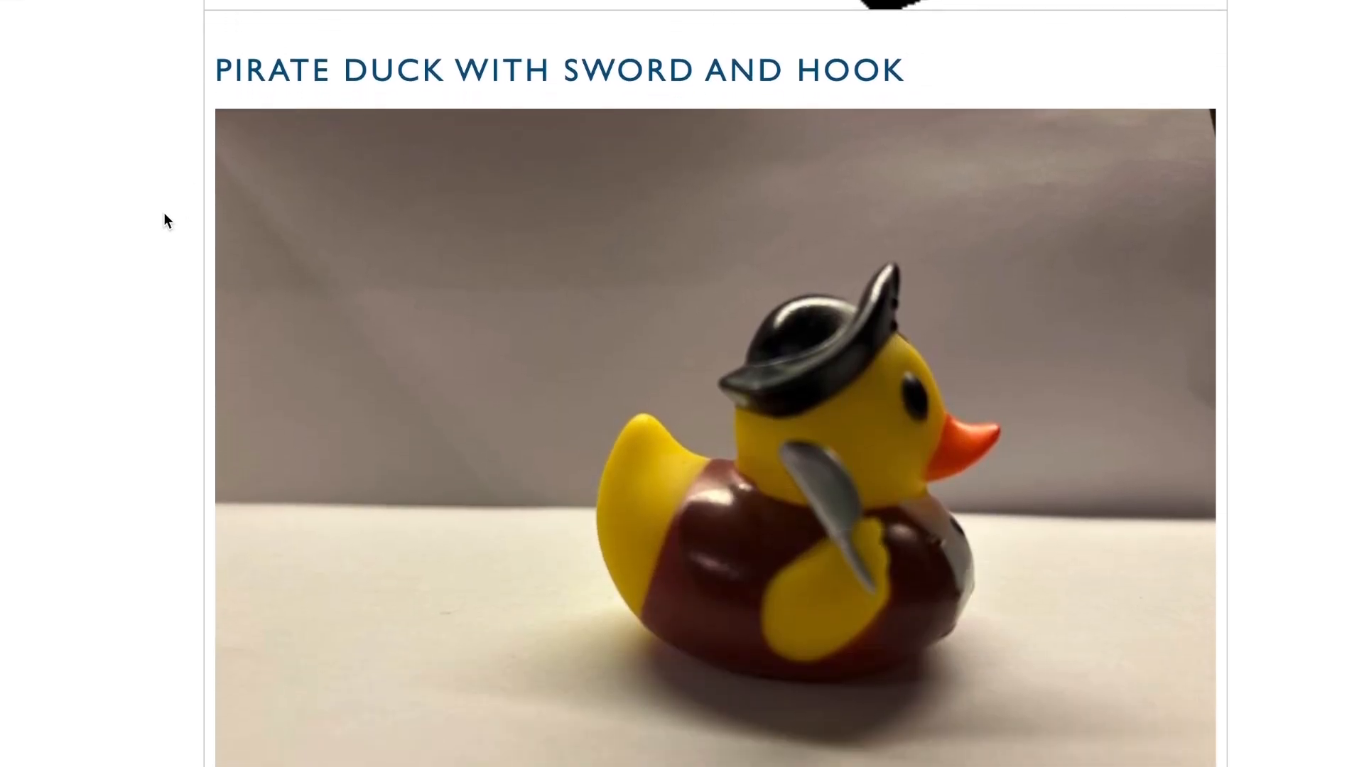
pyautogui.scroll(-9, 164, 213)
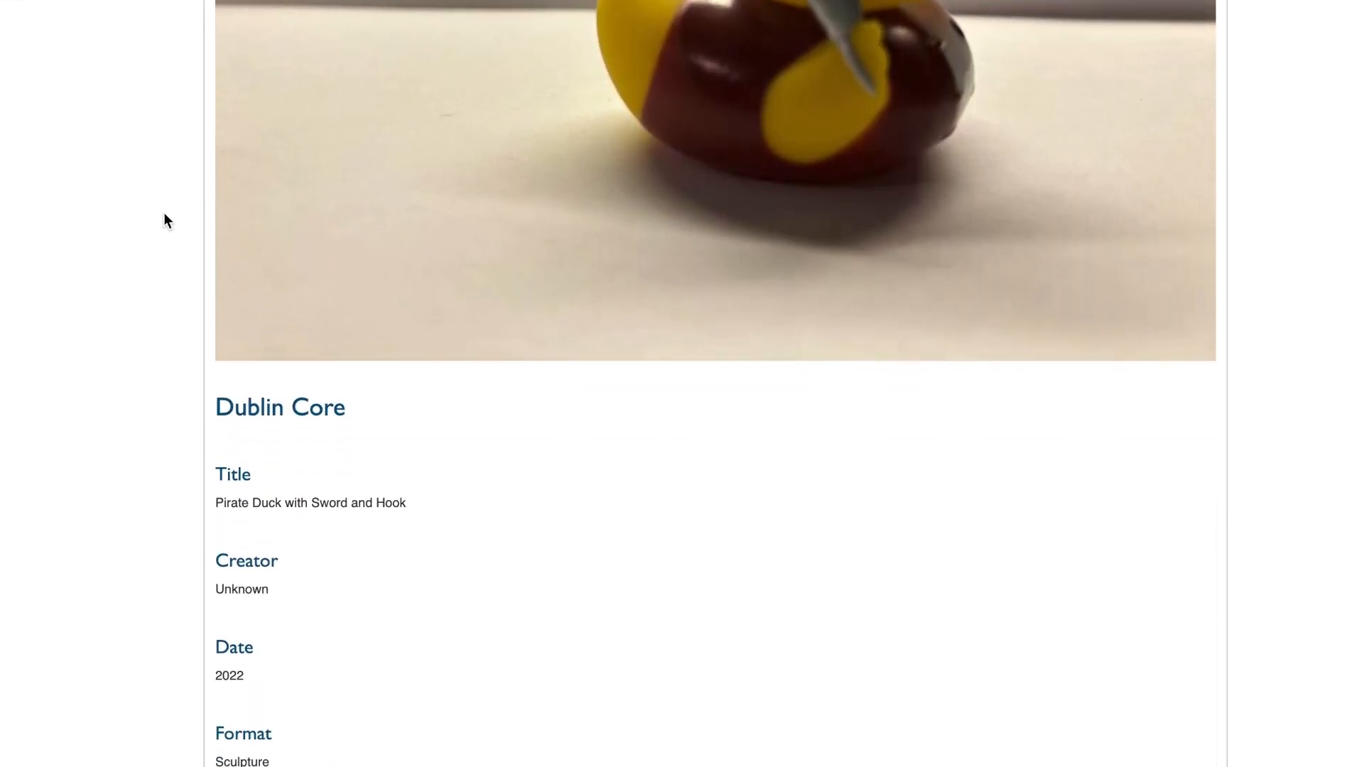
pyautogui.scroll(-5, 164, 220)
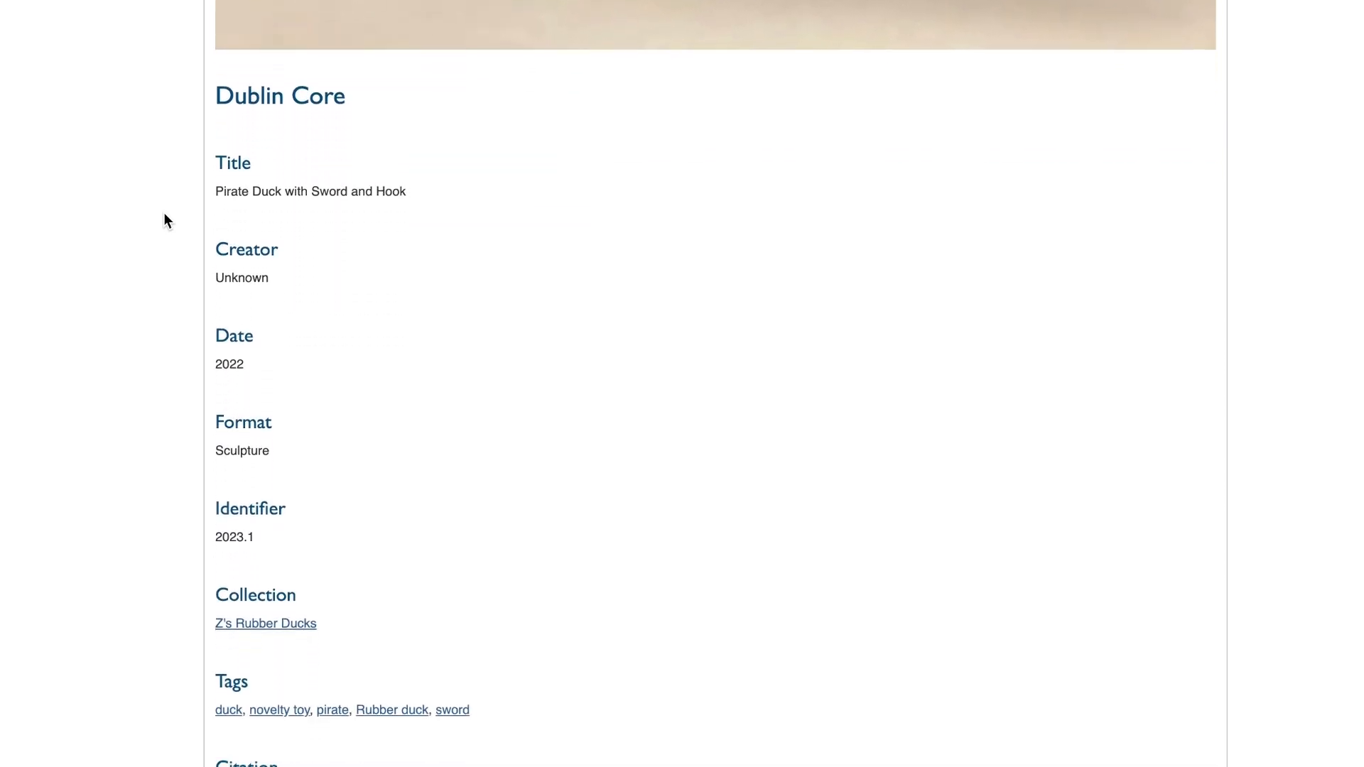
# Step: List the items that share the pirate duck's "novelty toy" tag and look through them
pyautogui.scroll(-2, 164, 213)
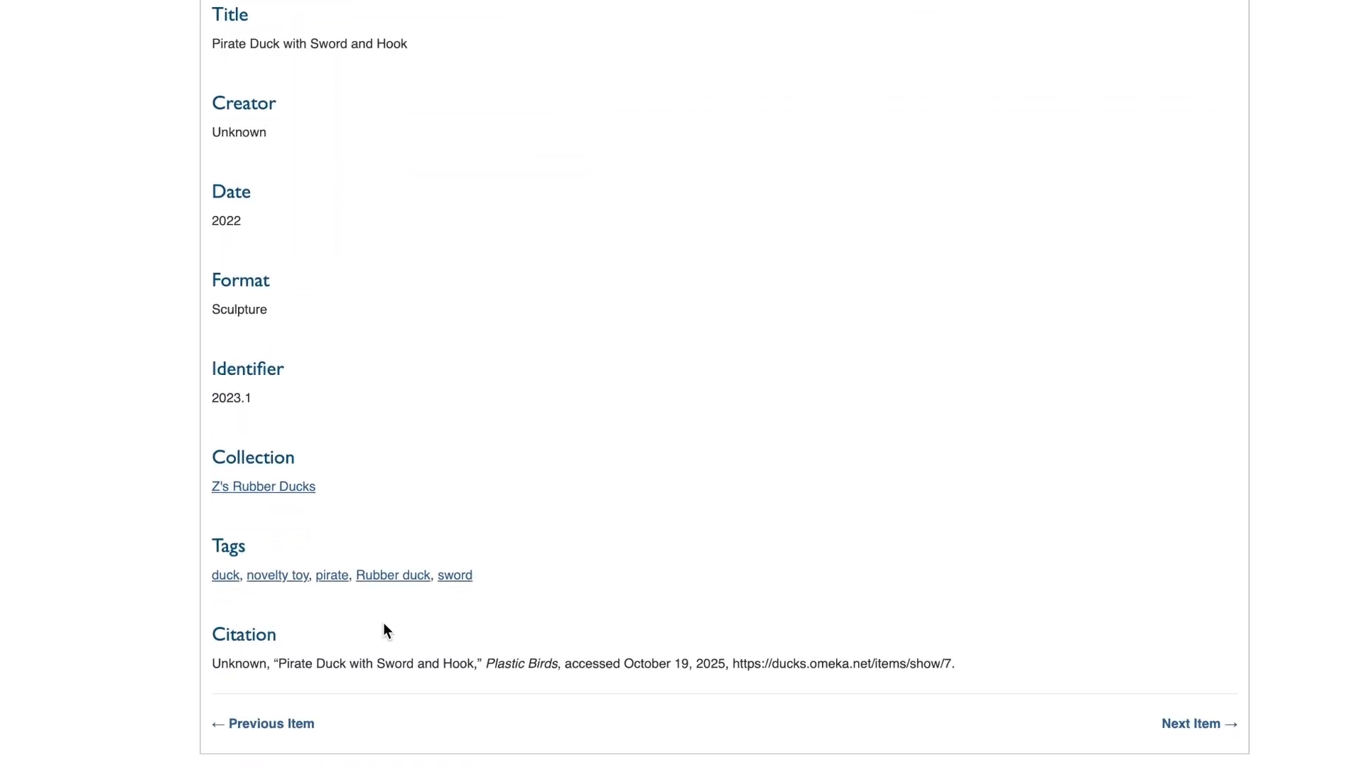
pyautogui.click(285, 576)
pyautogui.scroll(-3, 287, 576)
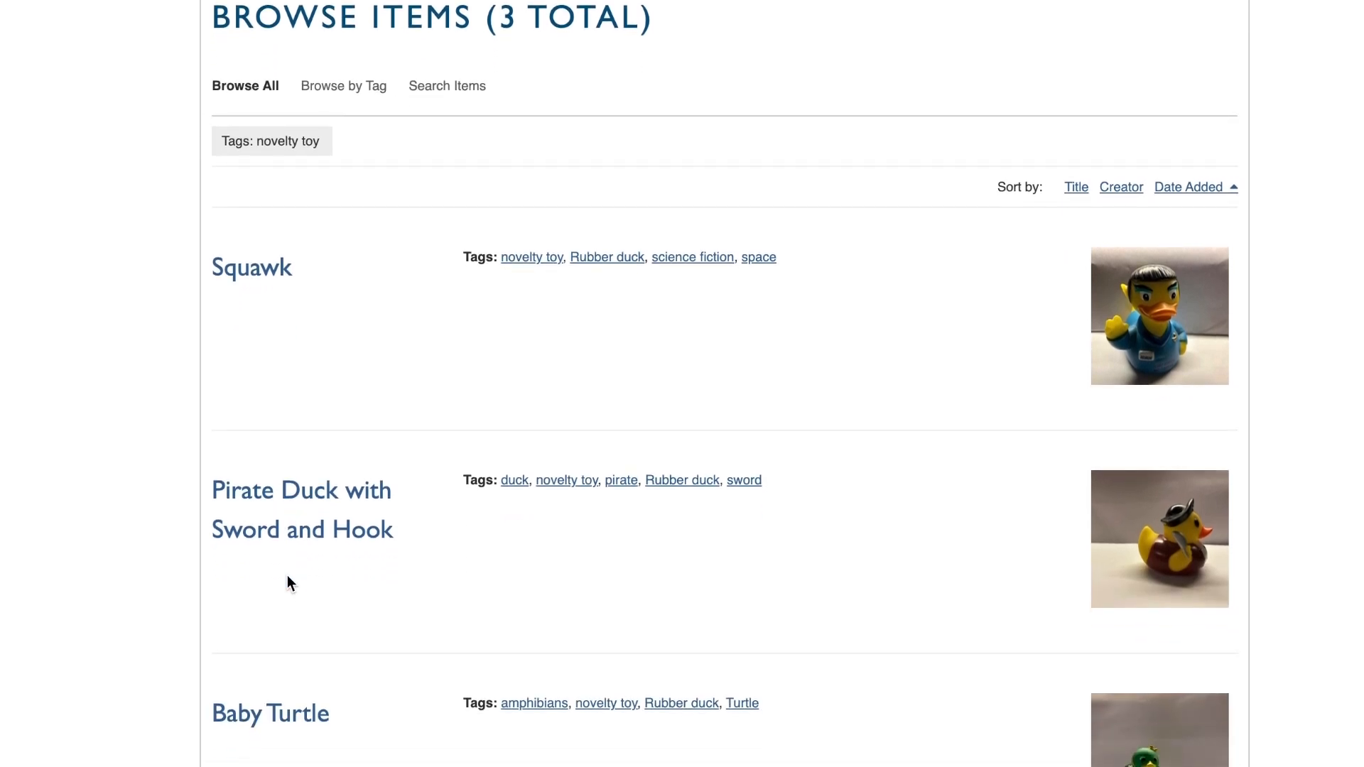
pyautogui.scroll(-1, 287, 576)
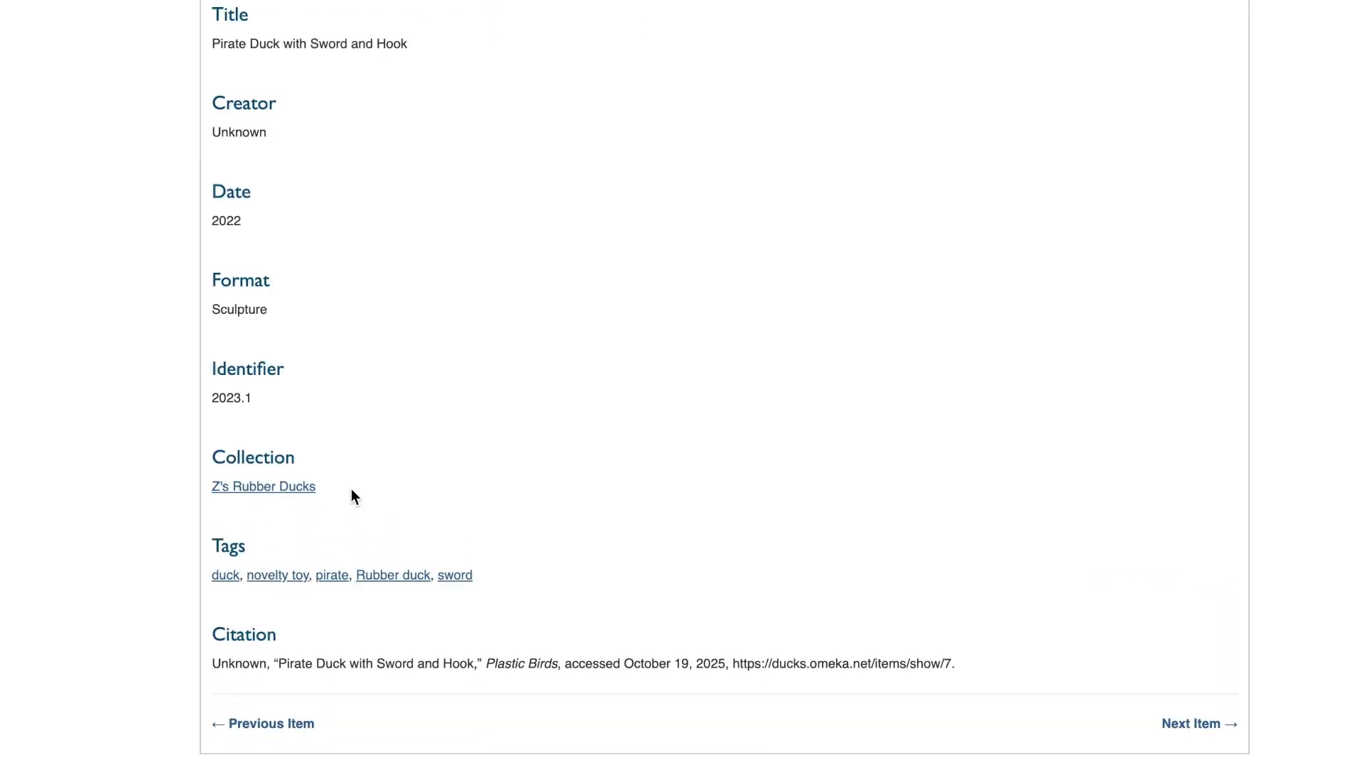
# Step: From the pirate duck's tags, list all items tagged "Rubber duck" and look through them
pyautogui.click(404, 577)
pyautogui.scroll(-5, 151, 358)
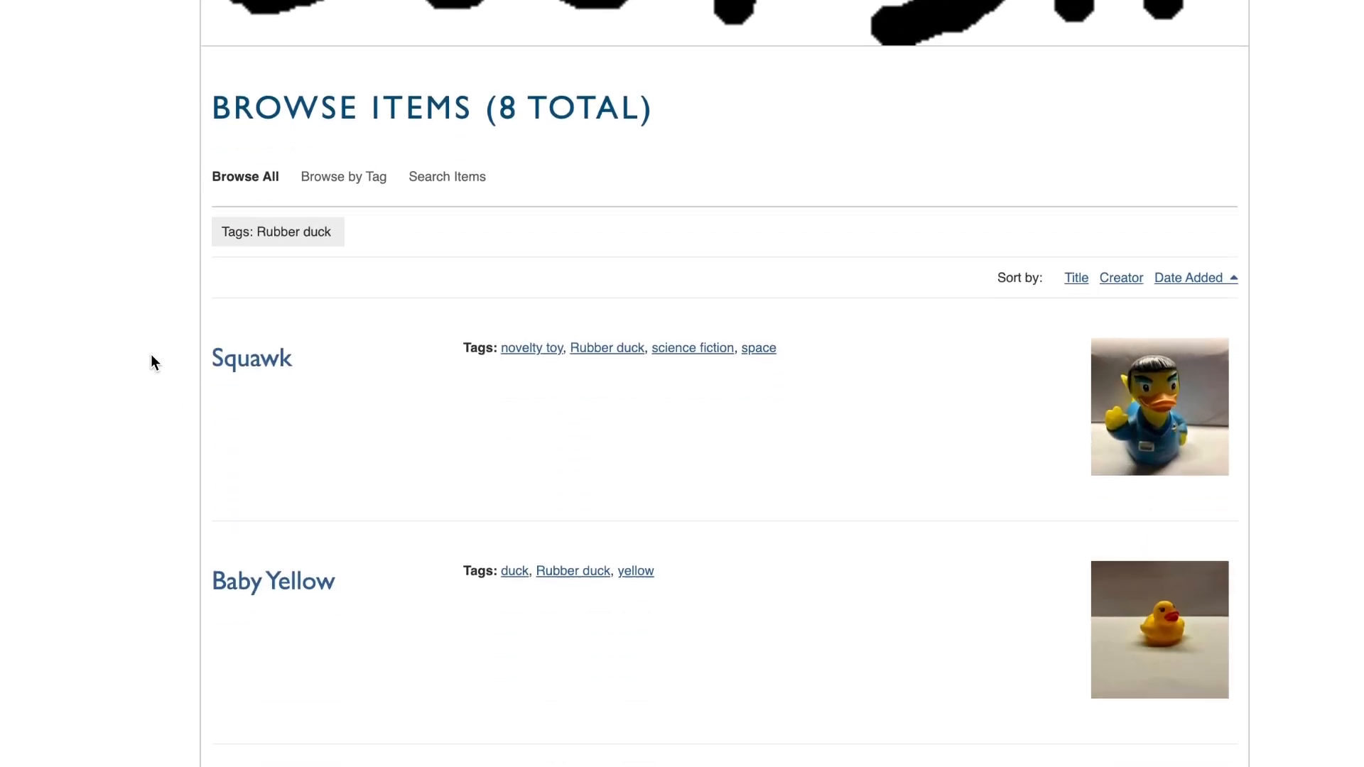
pyautogui.scroll(-12, 152, 356)
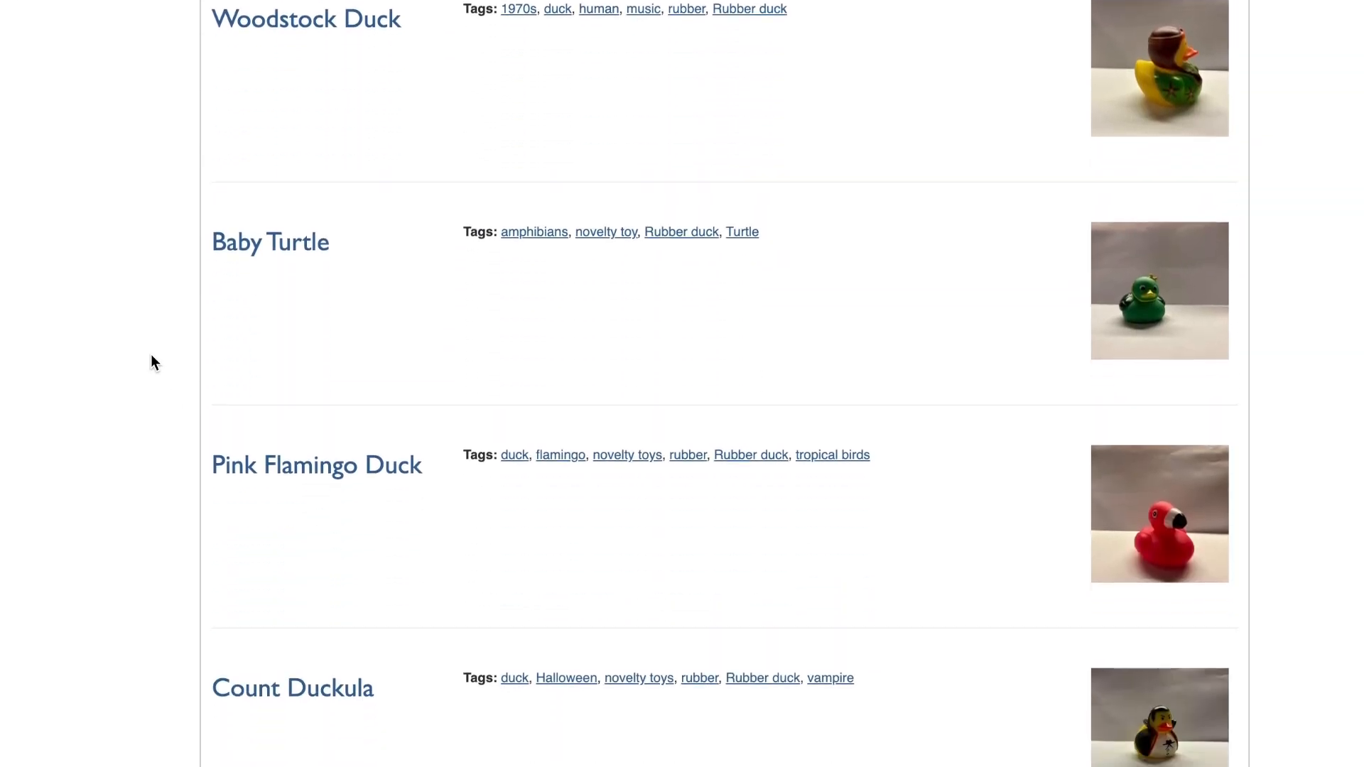
pyautogui.scroll(-5, 150, 354)
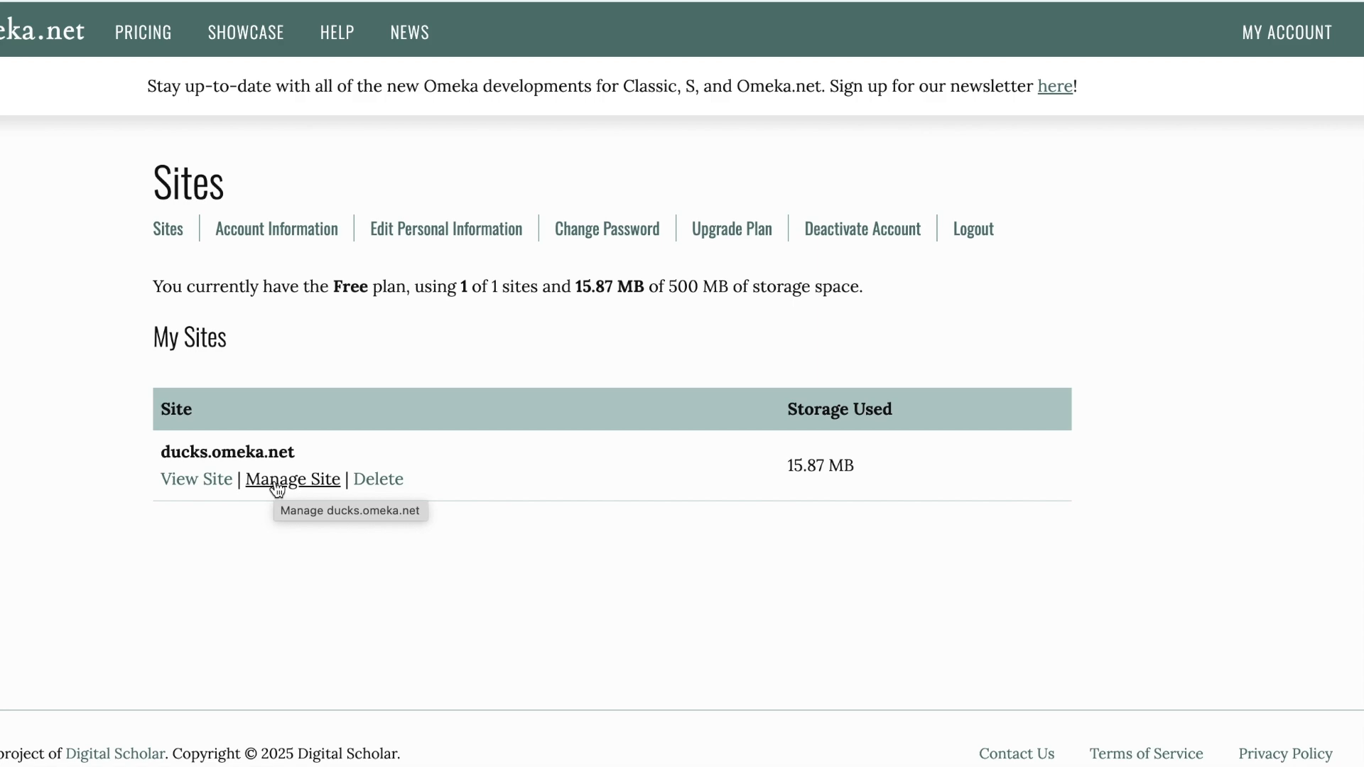
# Step: Open the ducks.omeka.net admin dashboard and review its items, collections, item types and tags pages
pyautogui.click(275, 481)
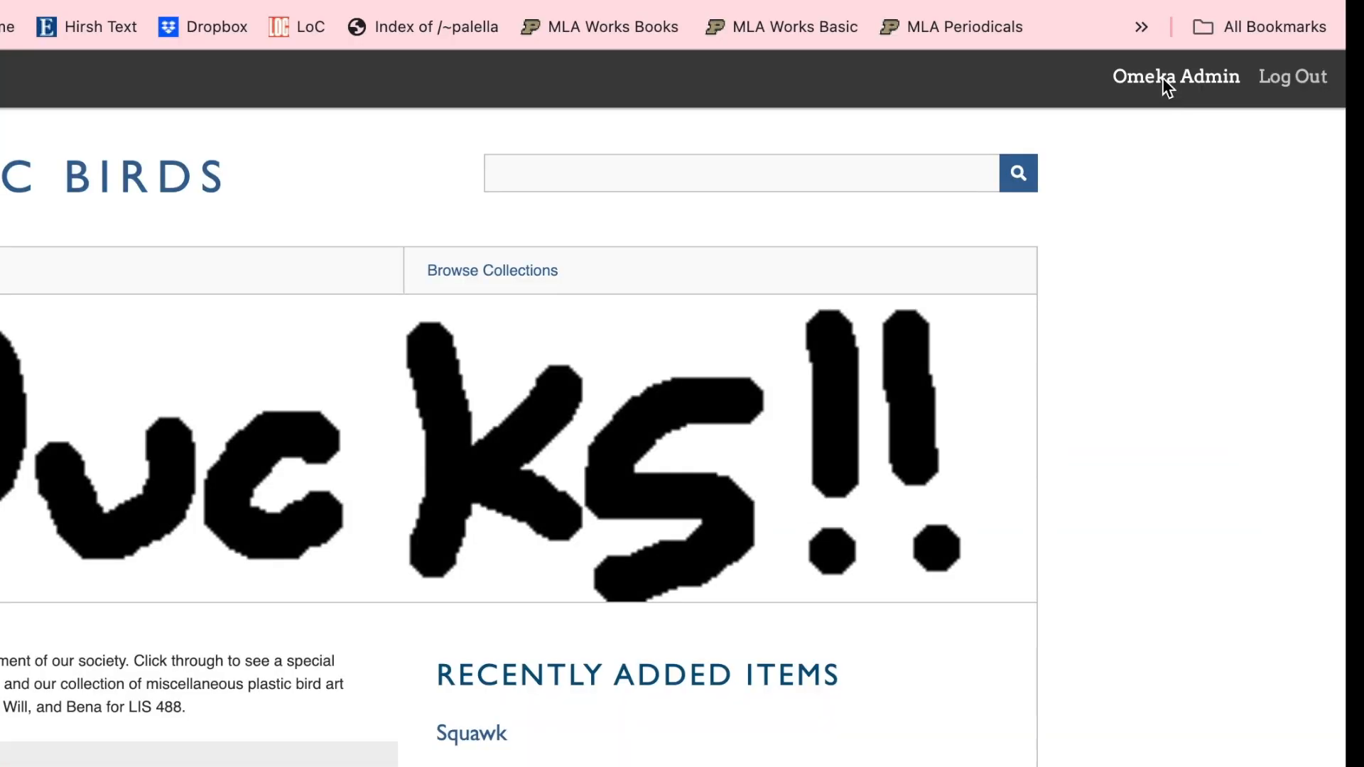
pyautogui.click(1164, 81)
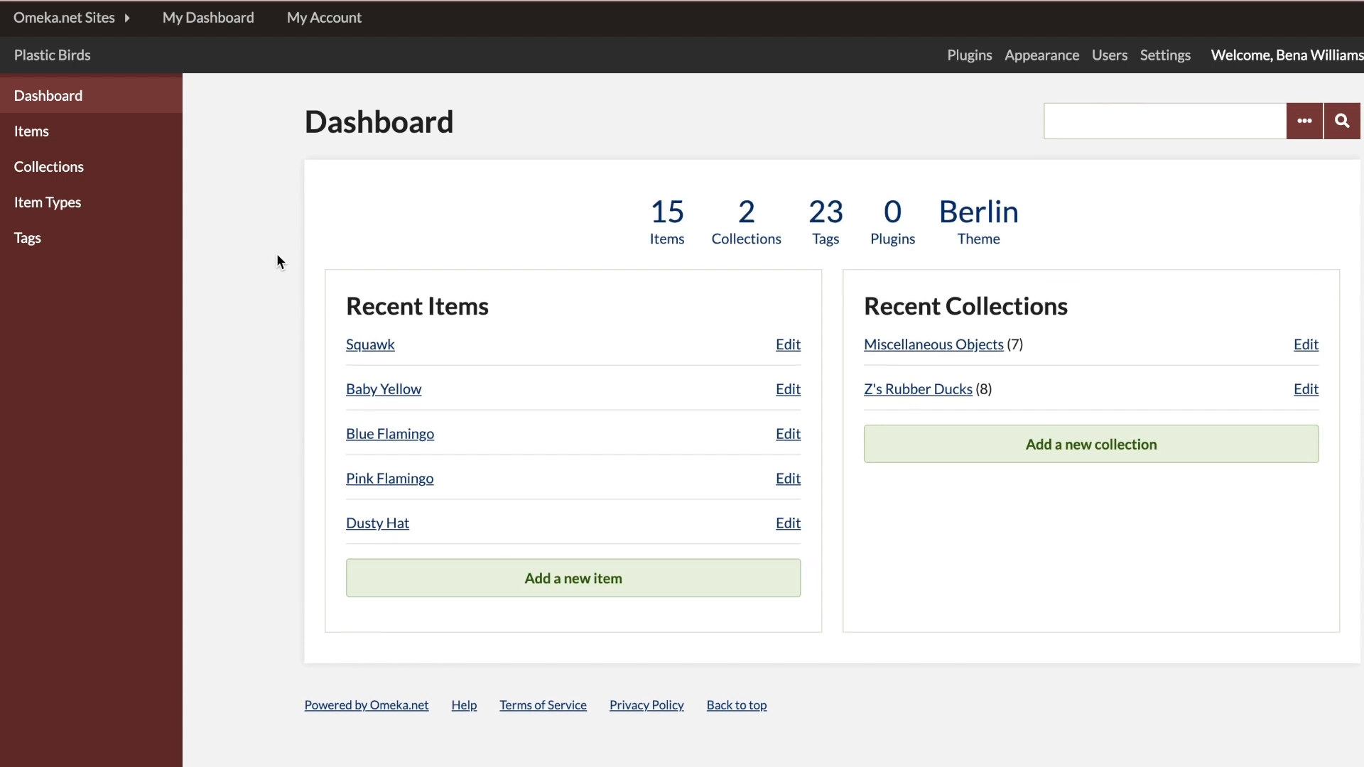
pyautogui.click(37, 136)
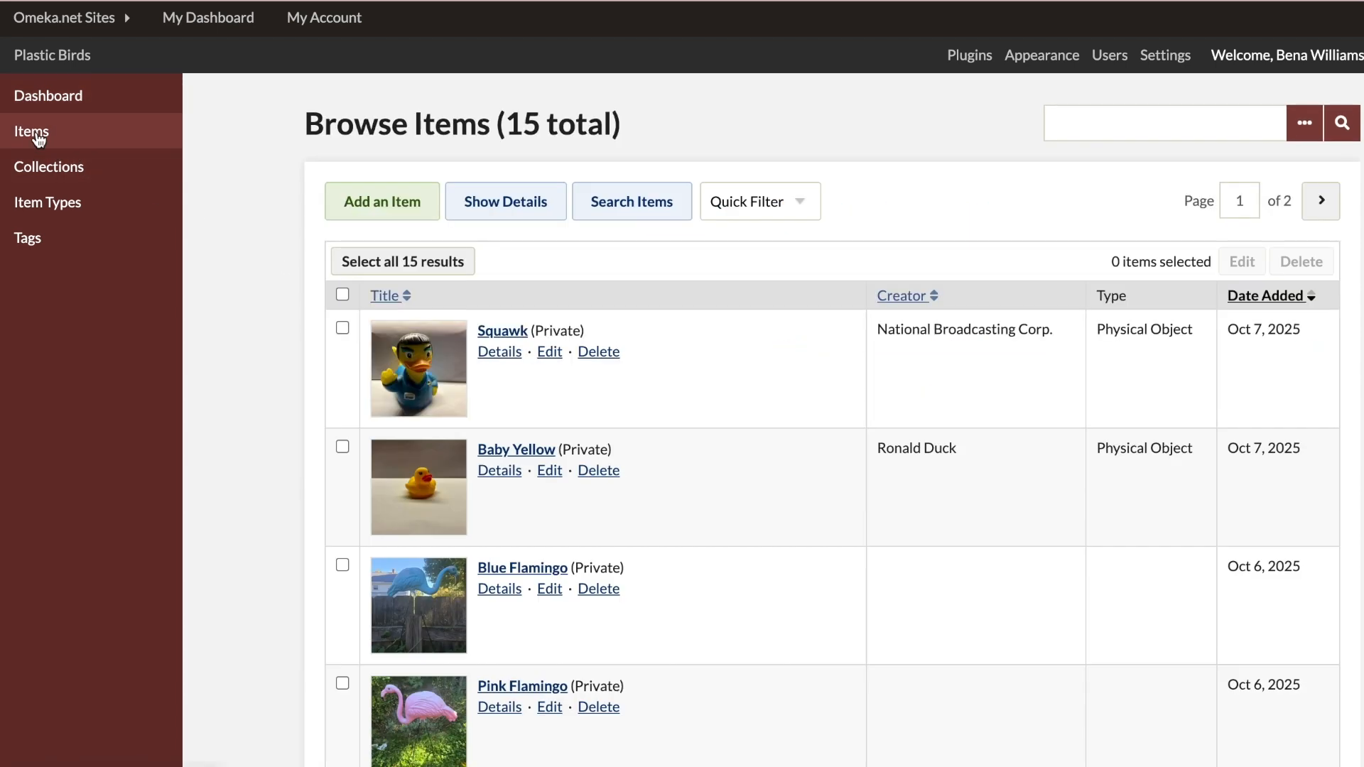
pyautogui.click(47, 178)
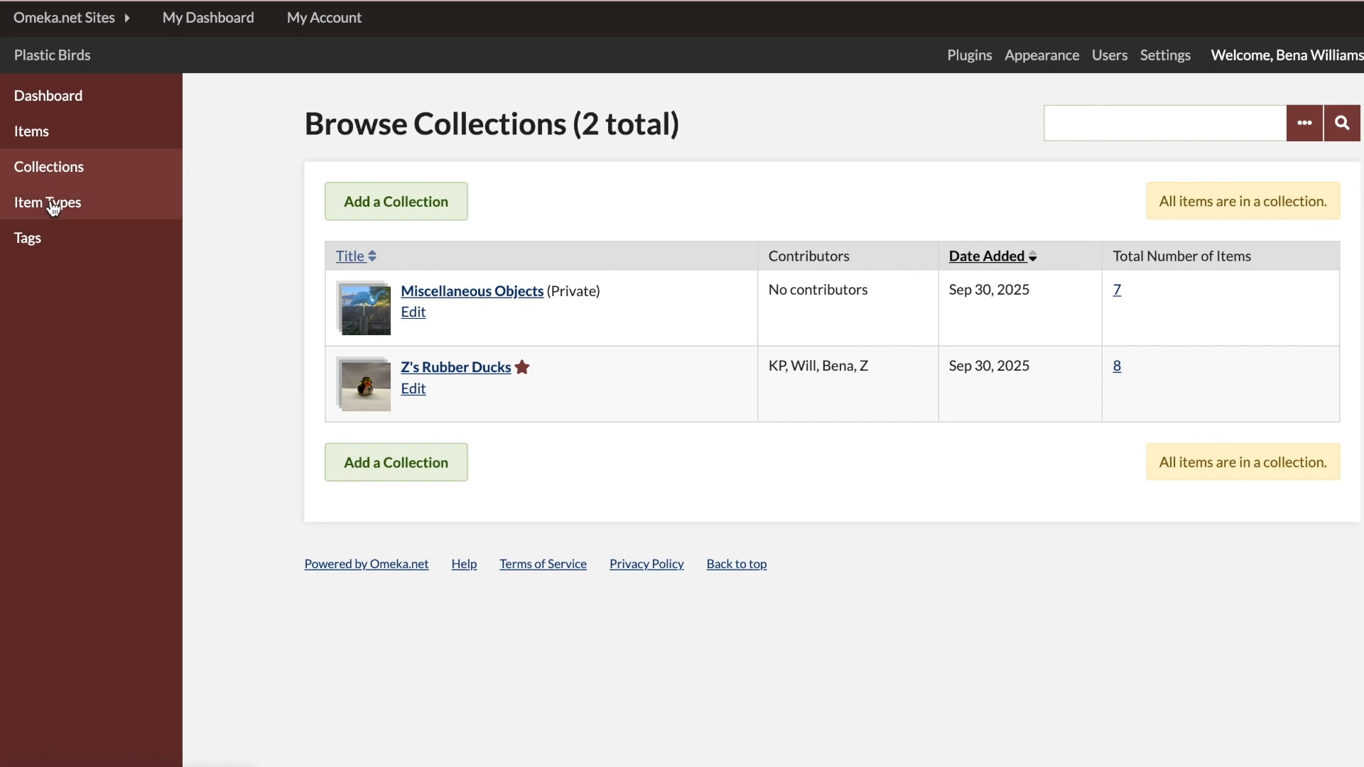
pyautogui.click(53, 207)
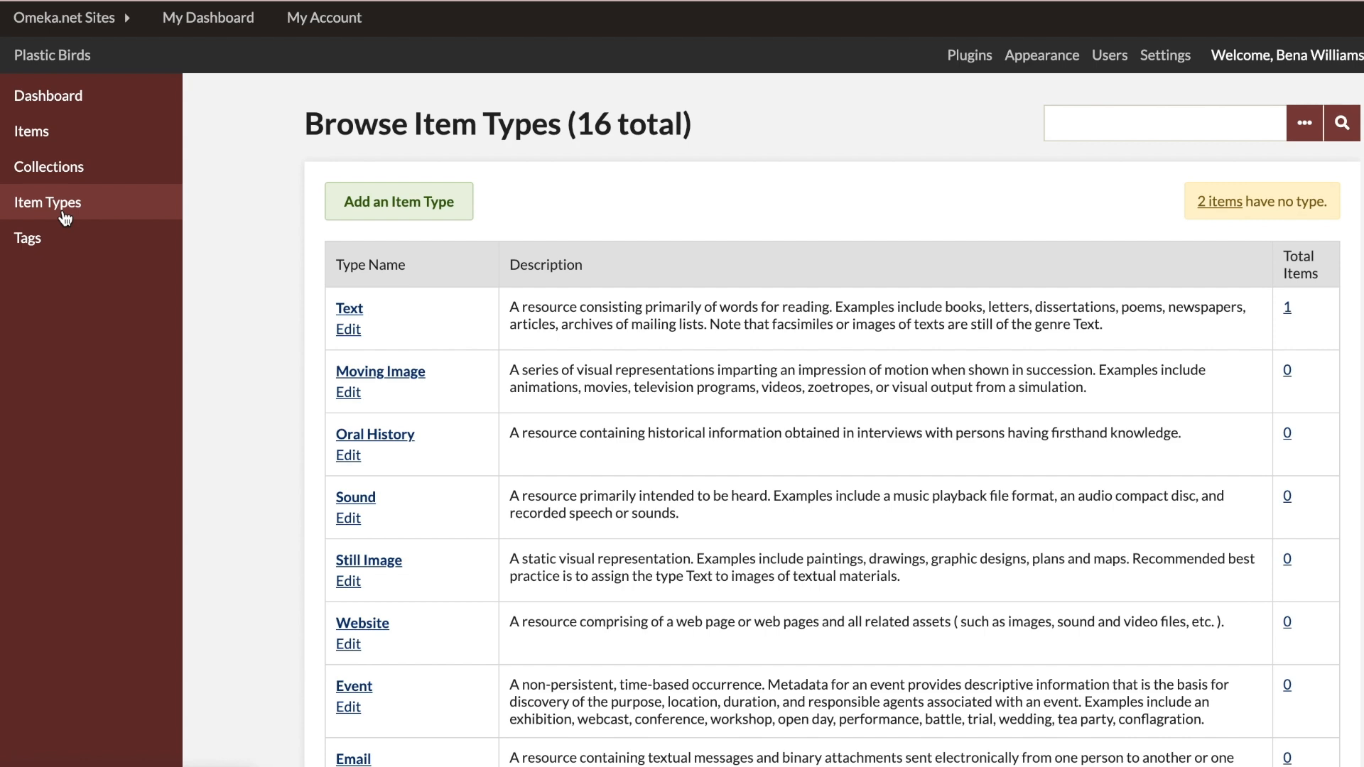
pyautogui.click(30, 242)
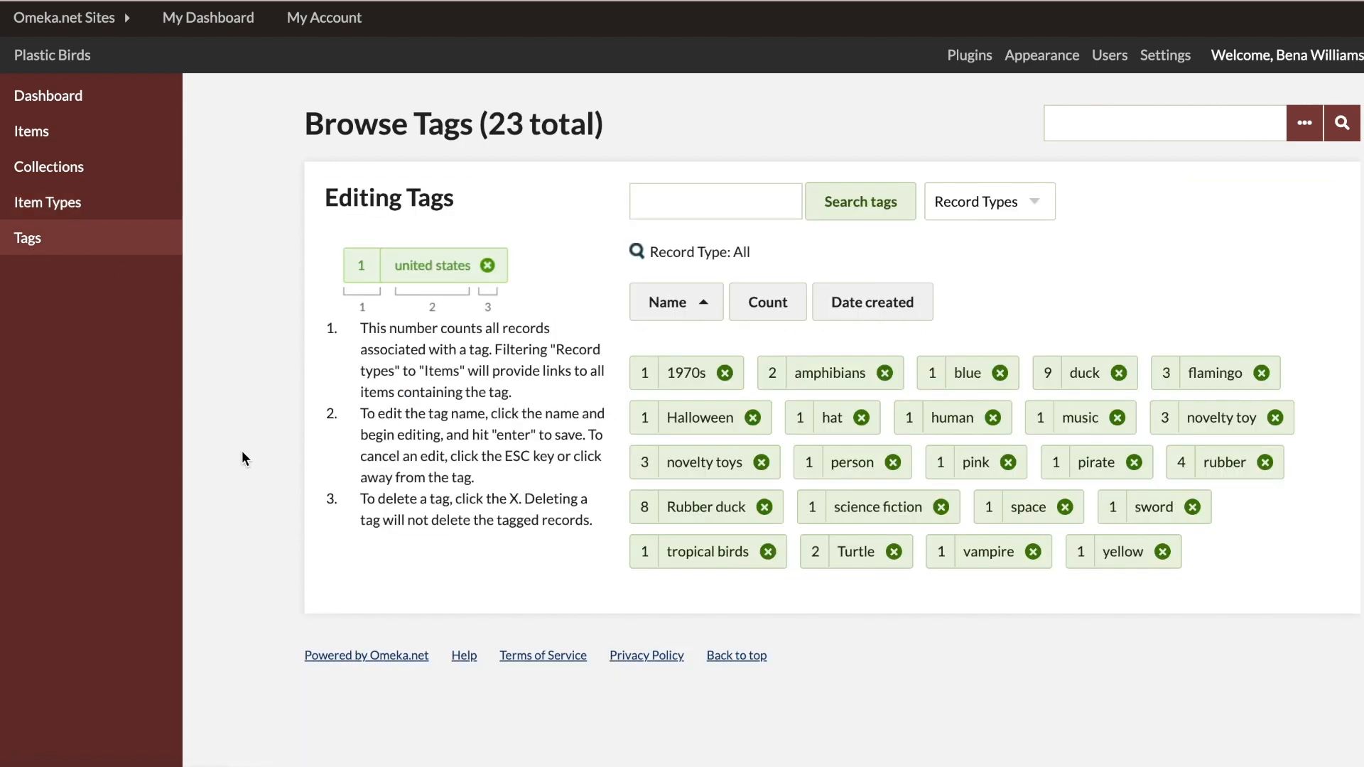
# Step: Return to the admin items list and examine the titles, creators, types and dates of the items
pyautogui.click(39, 137)
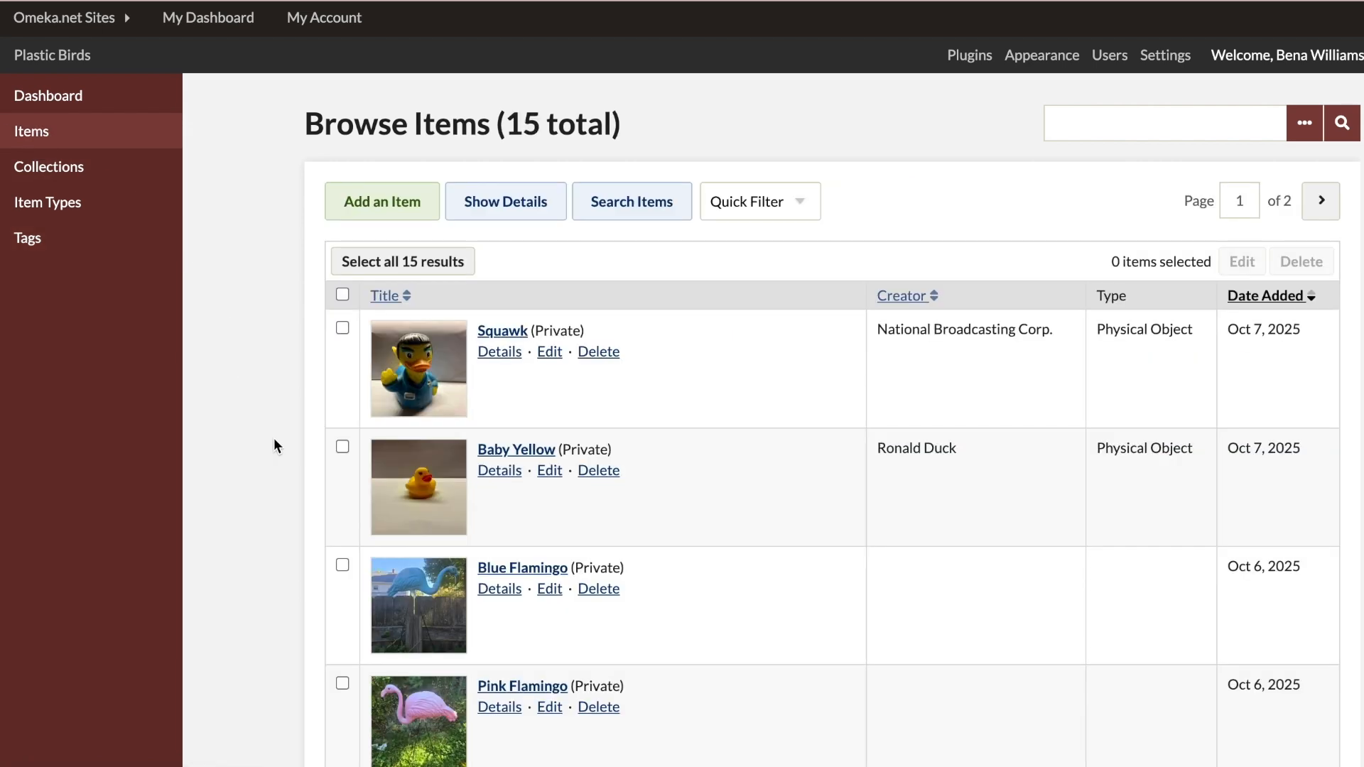
pyautogui.scroll(-3, 274, 439)
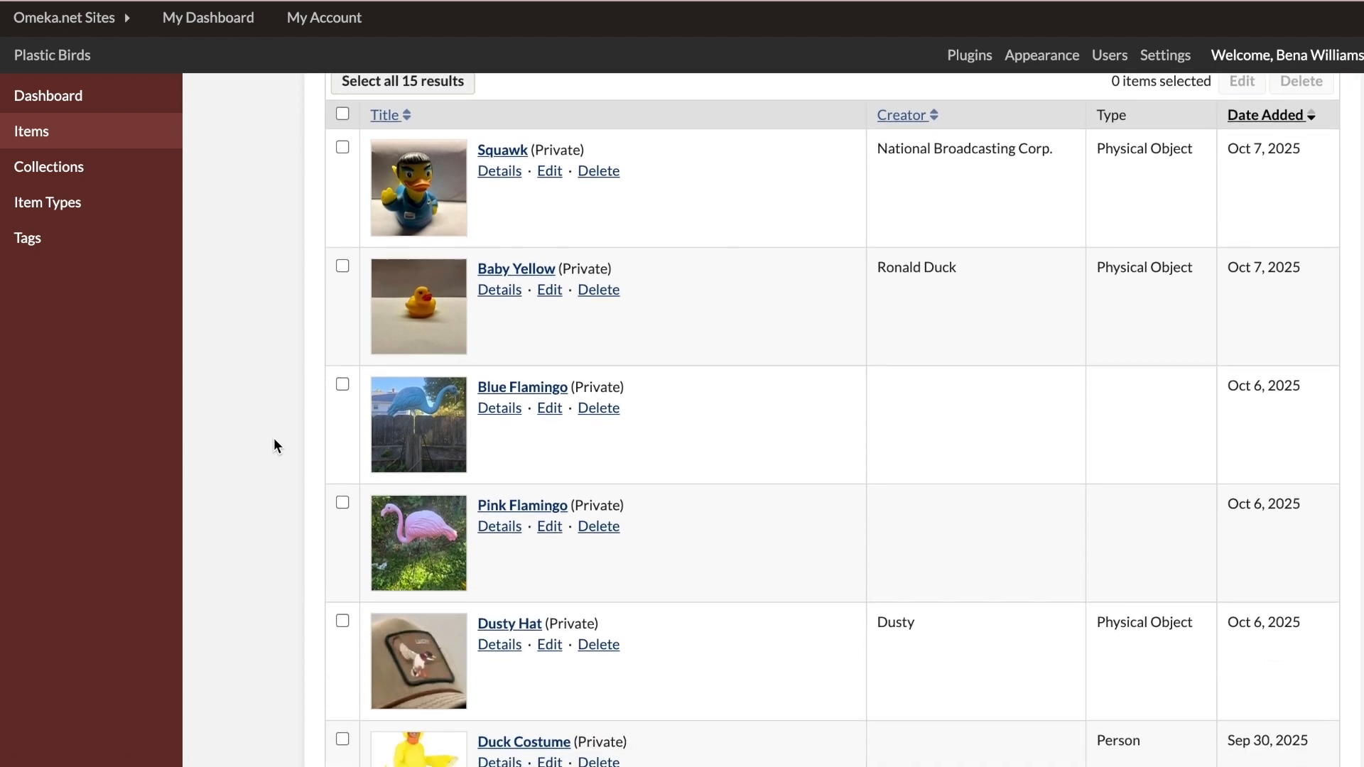
pyautogui.scroll(-2, 275, 440)
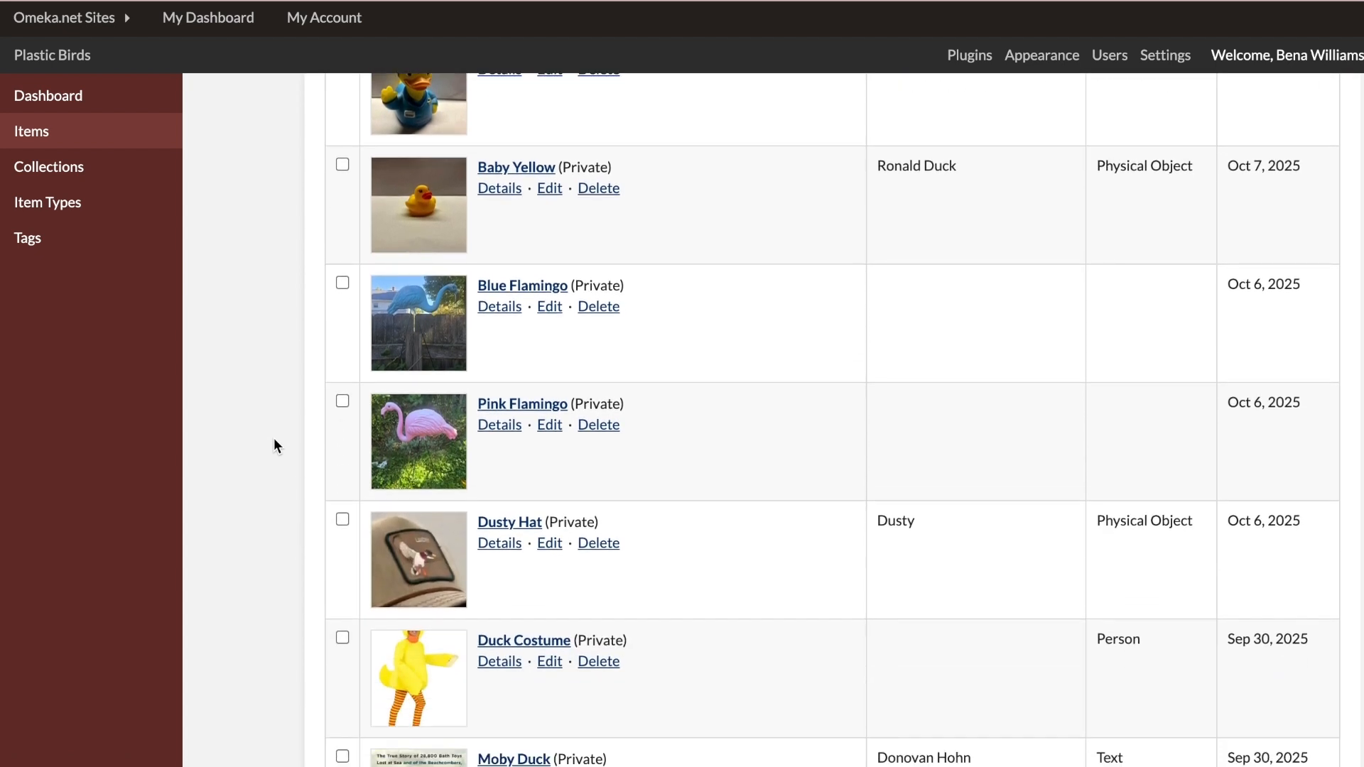
pyautogui.scroll(-2, 274, 441)
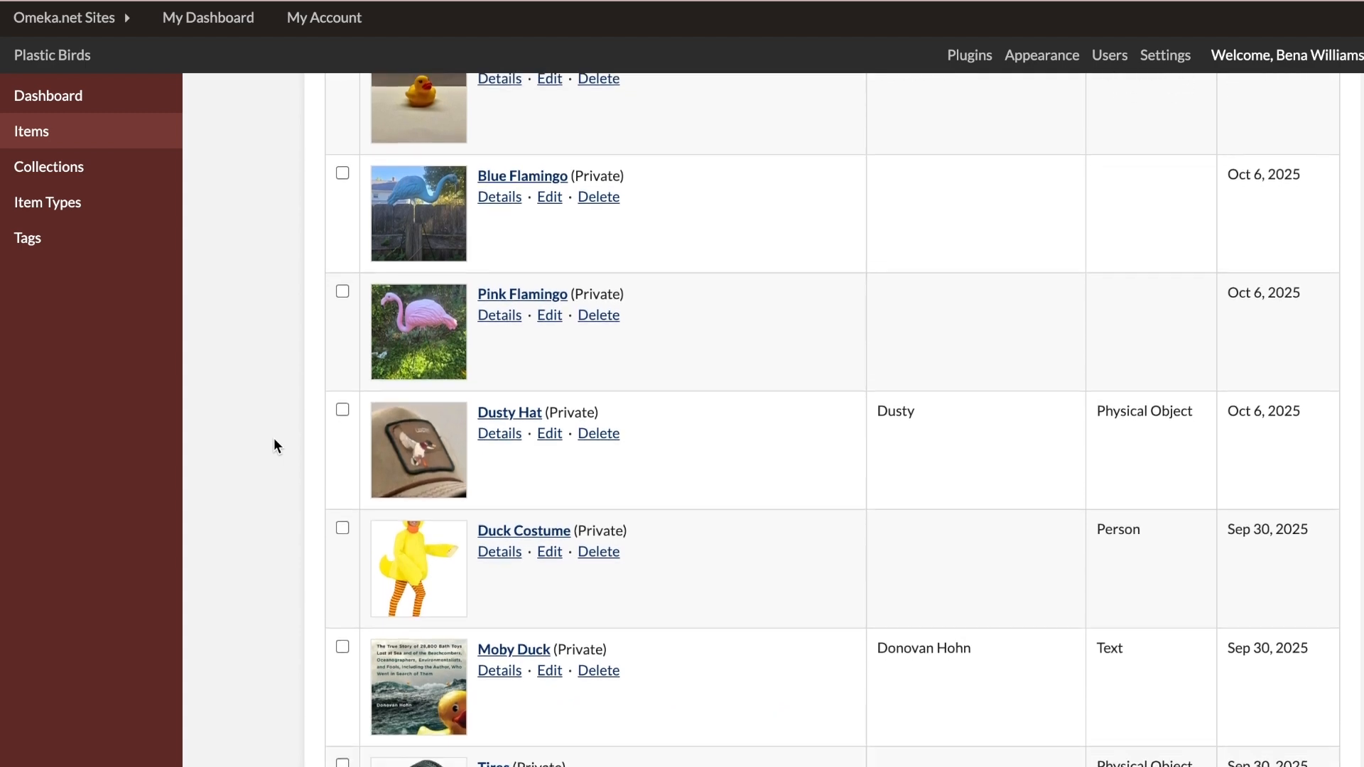
pyautogui.scroll(-3, 274, 439)
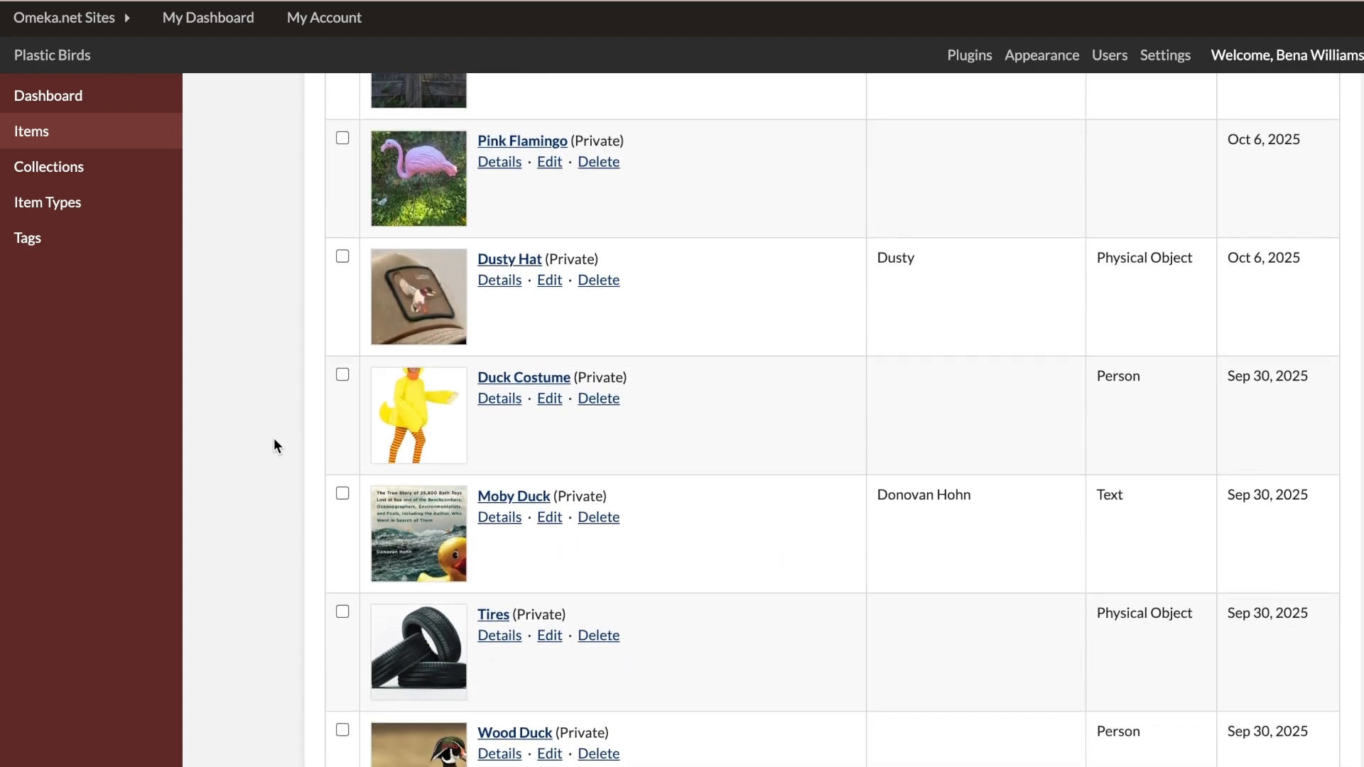
pyautogui.scroll(-3, 274, 439)
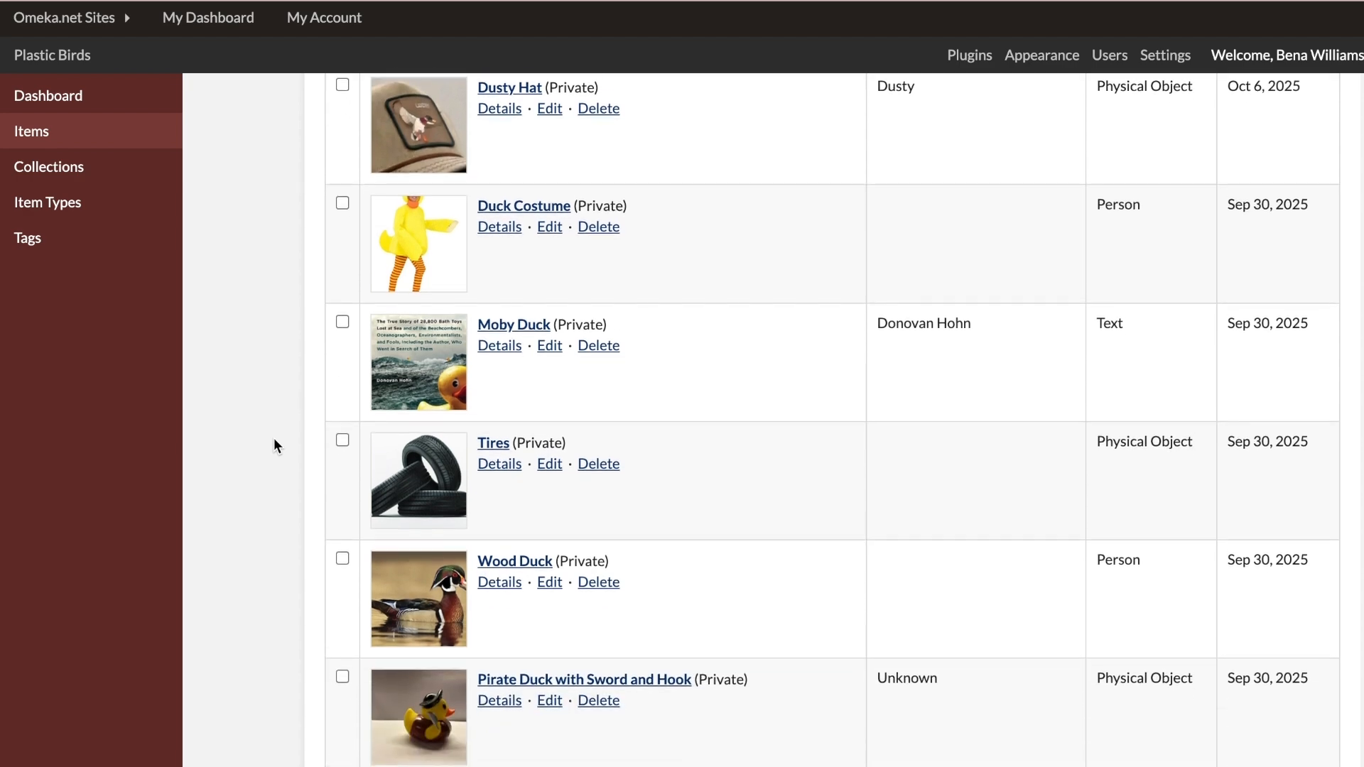
pyautogui.scroll(-3, 275, 439)
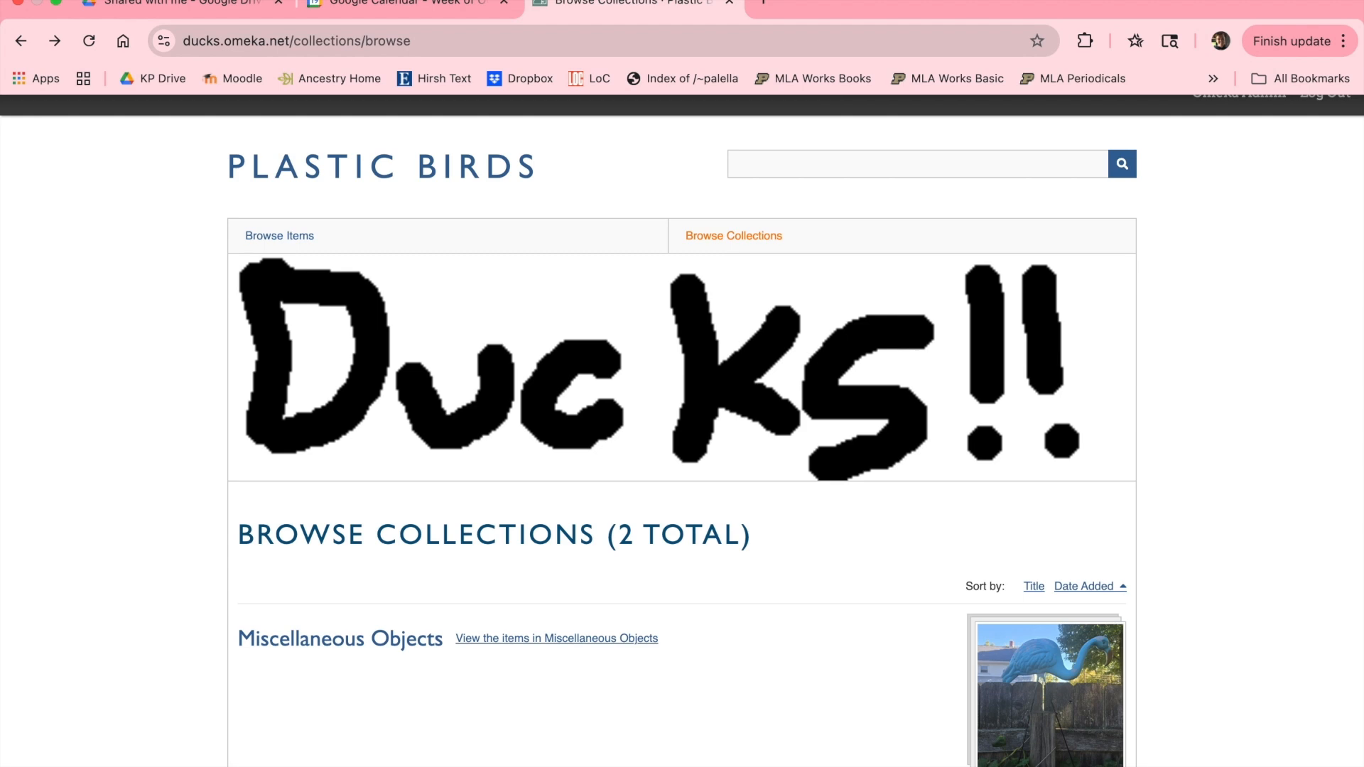
# Step: Look through the collections on the public Plastic Birds site and open the Miscellaneous Objects collection
pyautogui.scroll(-1, 103, 304)
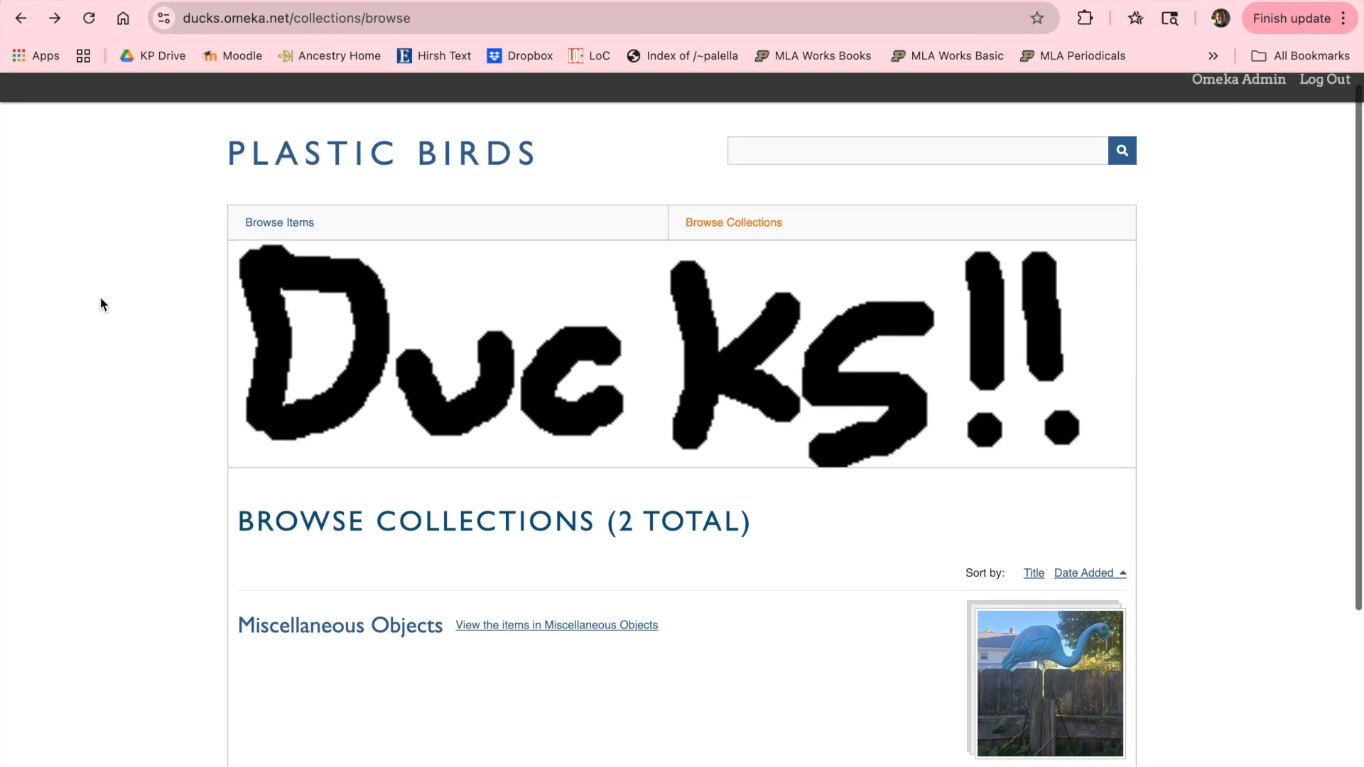
pyautogui.scroll(-3, 100, 298)
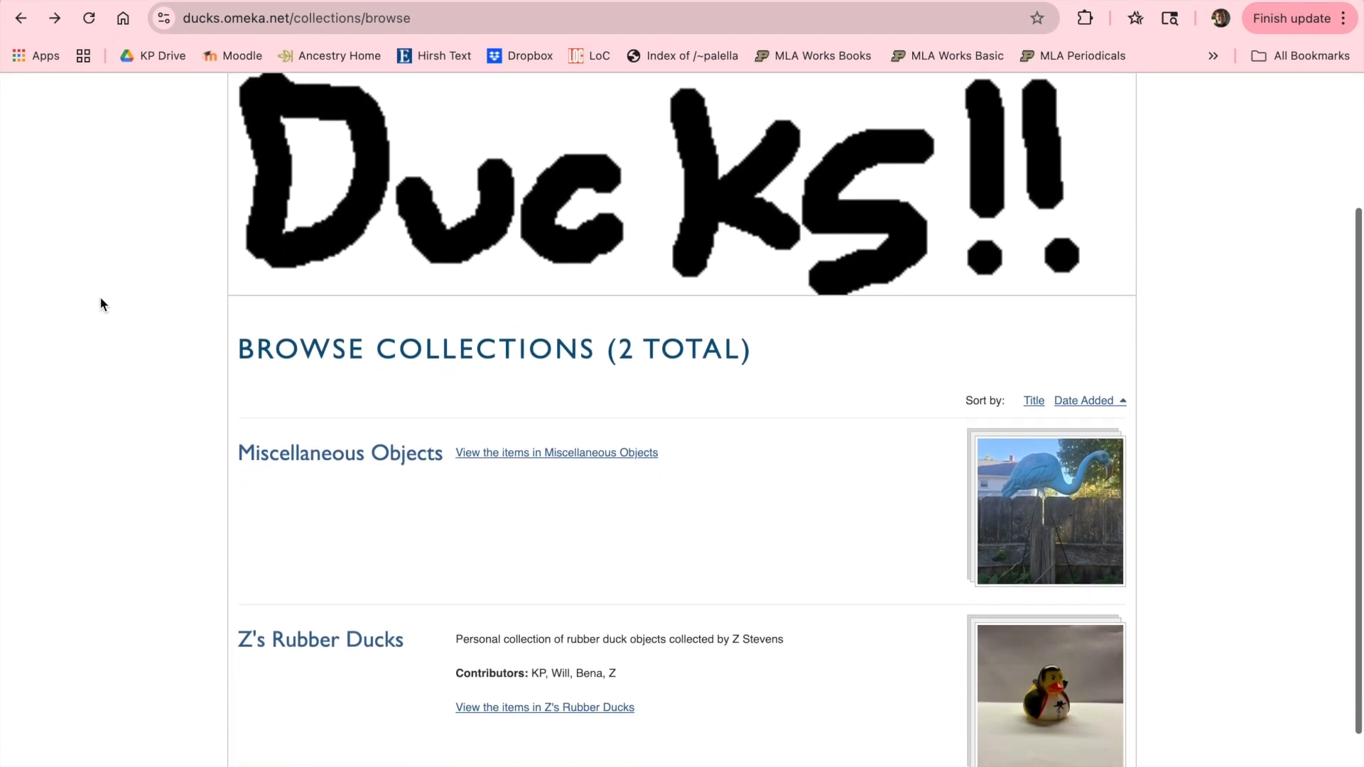
pyautogui.scroll(-1, 100, 297)
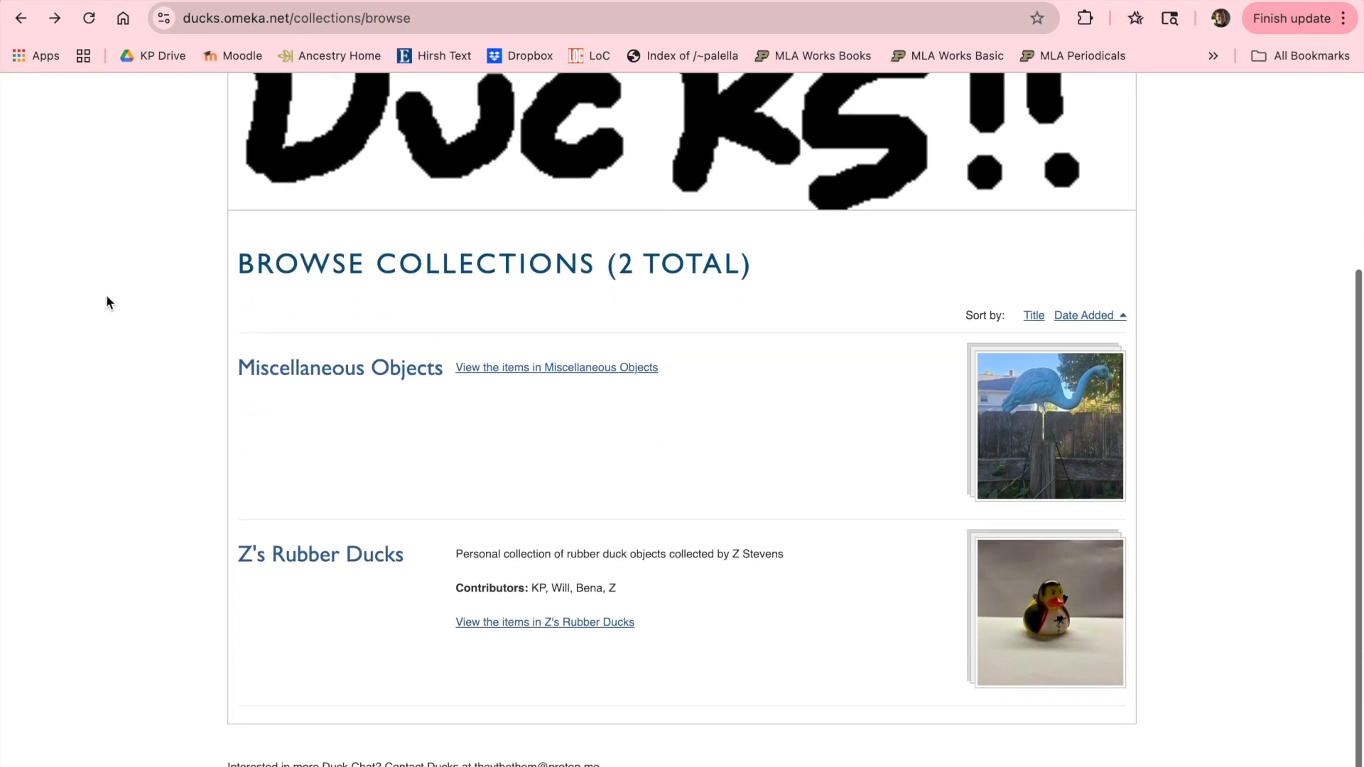
pyautogui.click(335, 384)
pyautogui.scroll(-1, 203, 342)
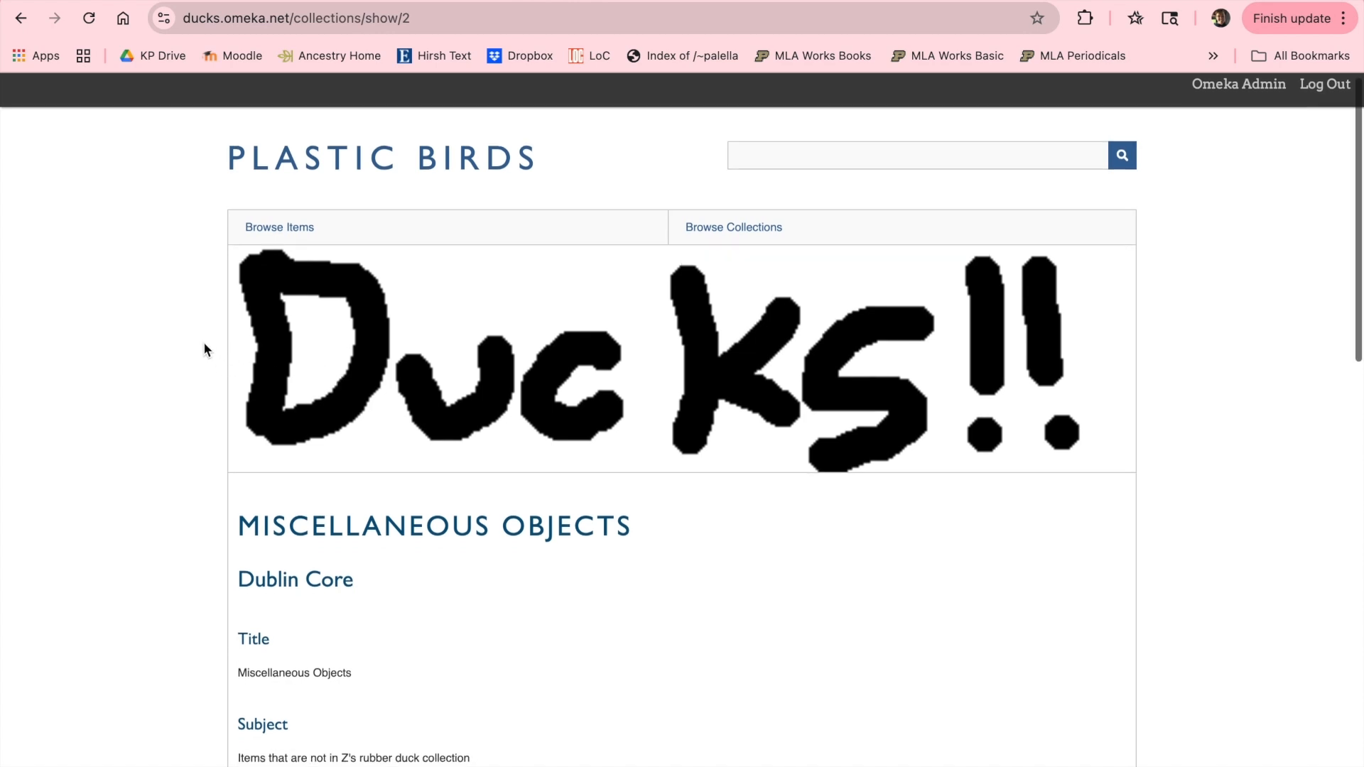
# Step: Browse all public items on the Plastic Birds site and look over their tags and thumbnails
pyautogui.click(292, 229)
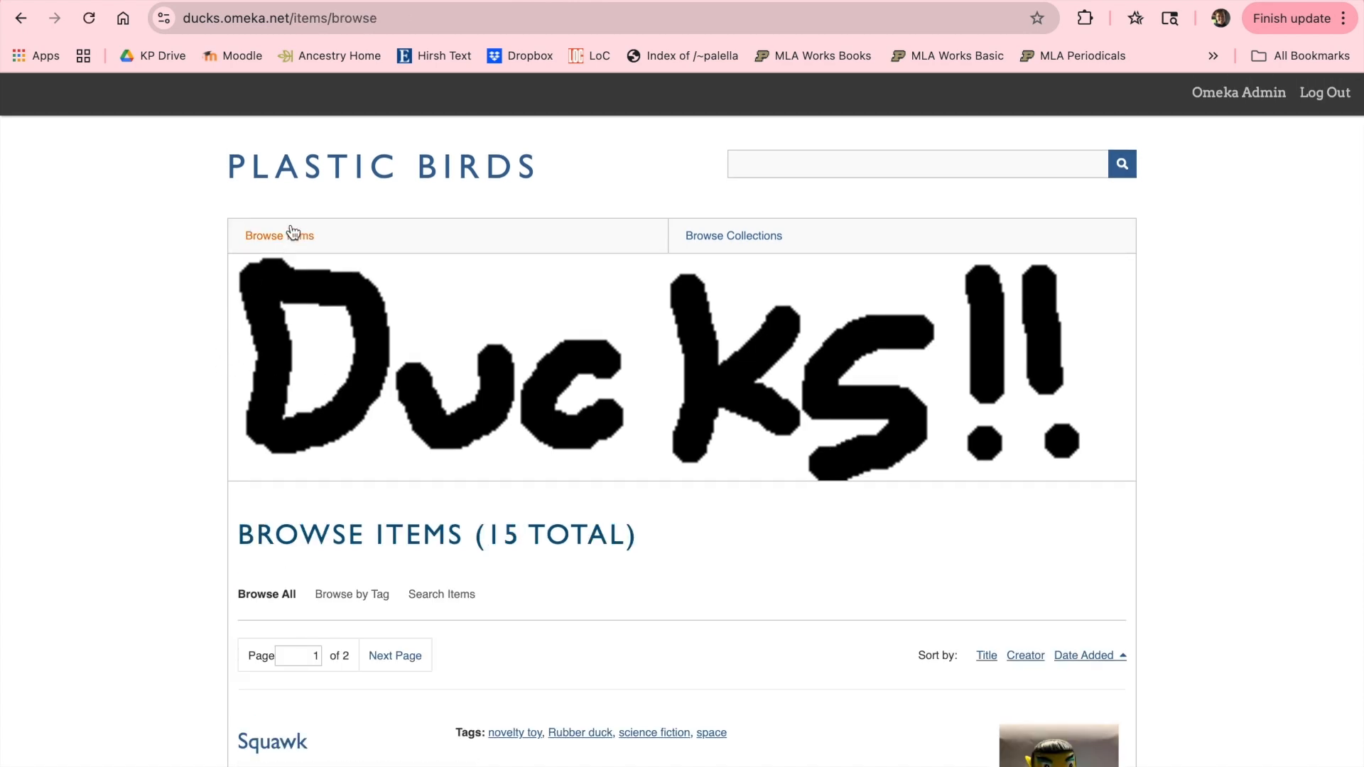
pyautogui.scroll(-9, 211, 285)
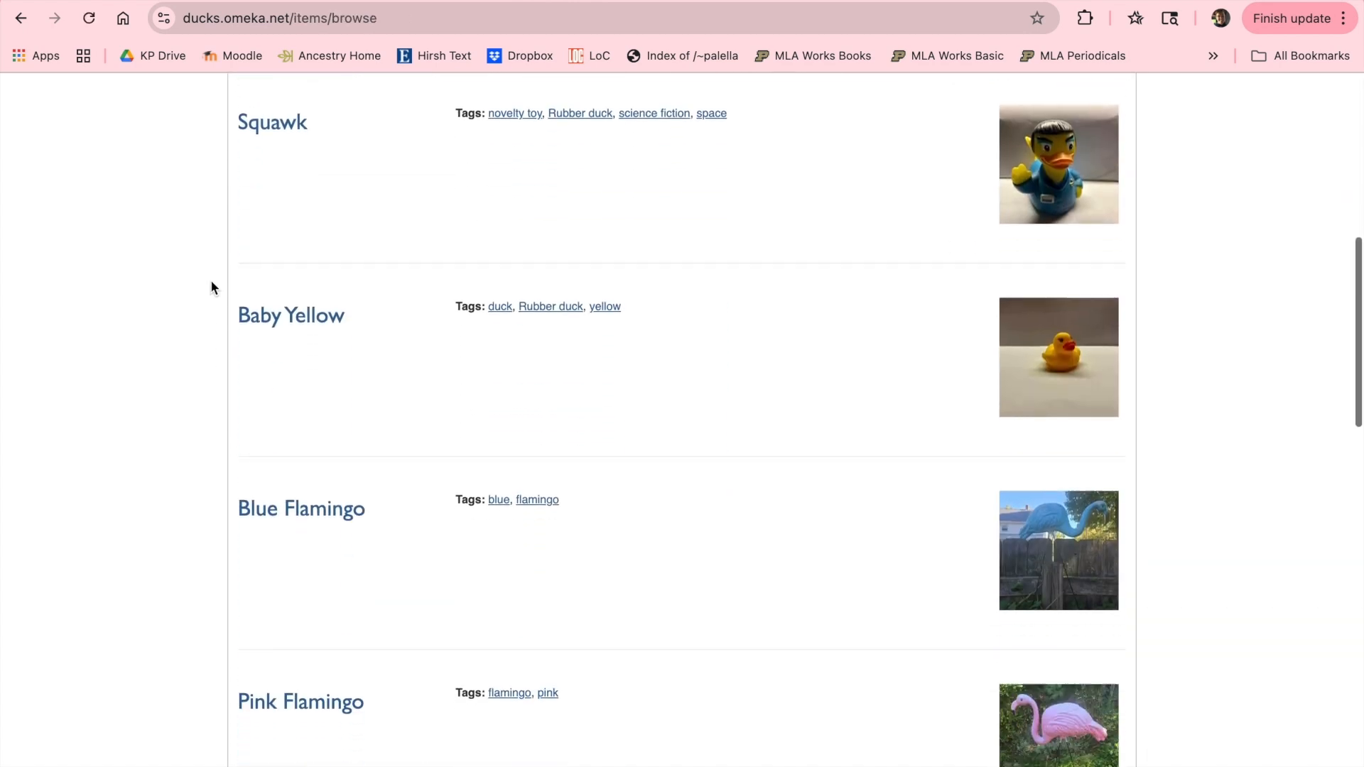
pyautogui.scroll(-9, 211, 287)
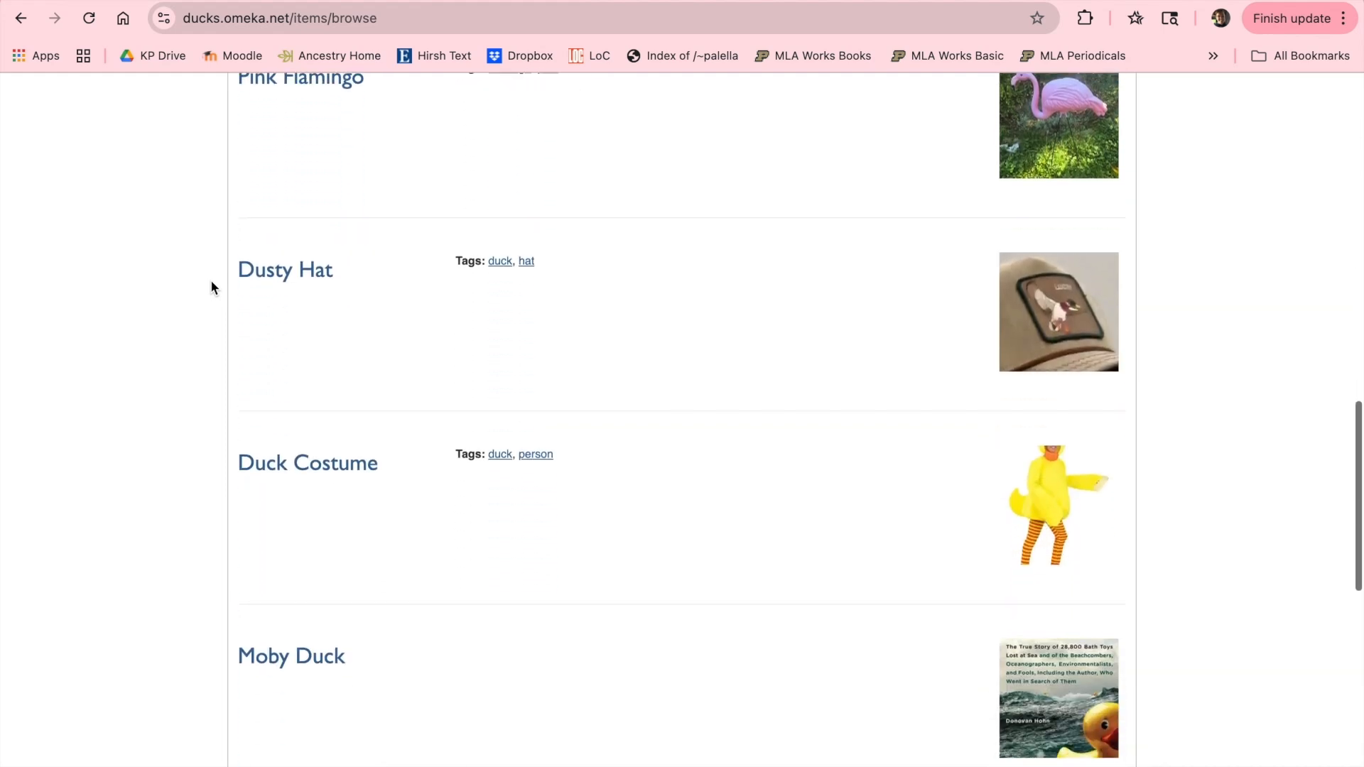
pyautogui.scroll(3, 173, 564)
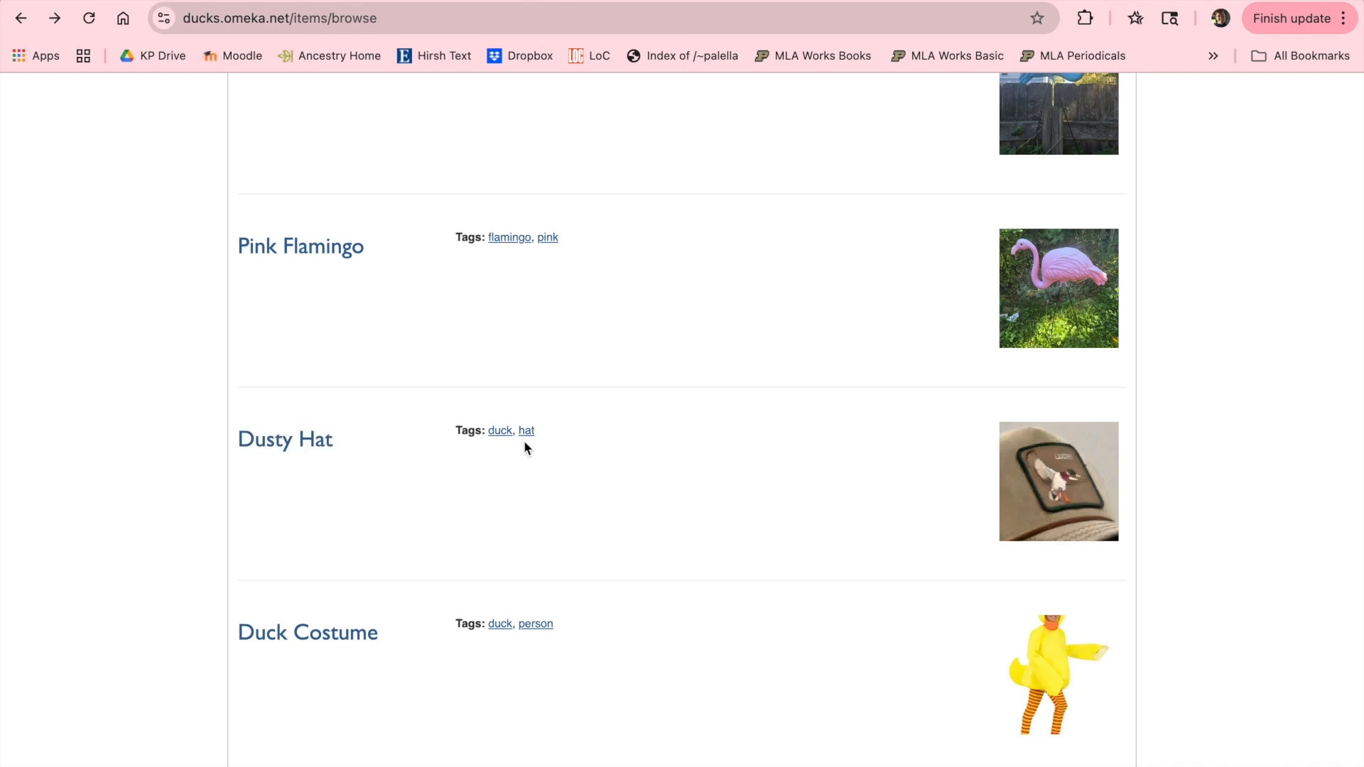
# Step: Open the Dusty Hat item and examine its public page
pyautogui.click(299, 443)
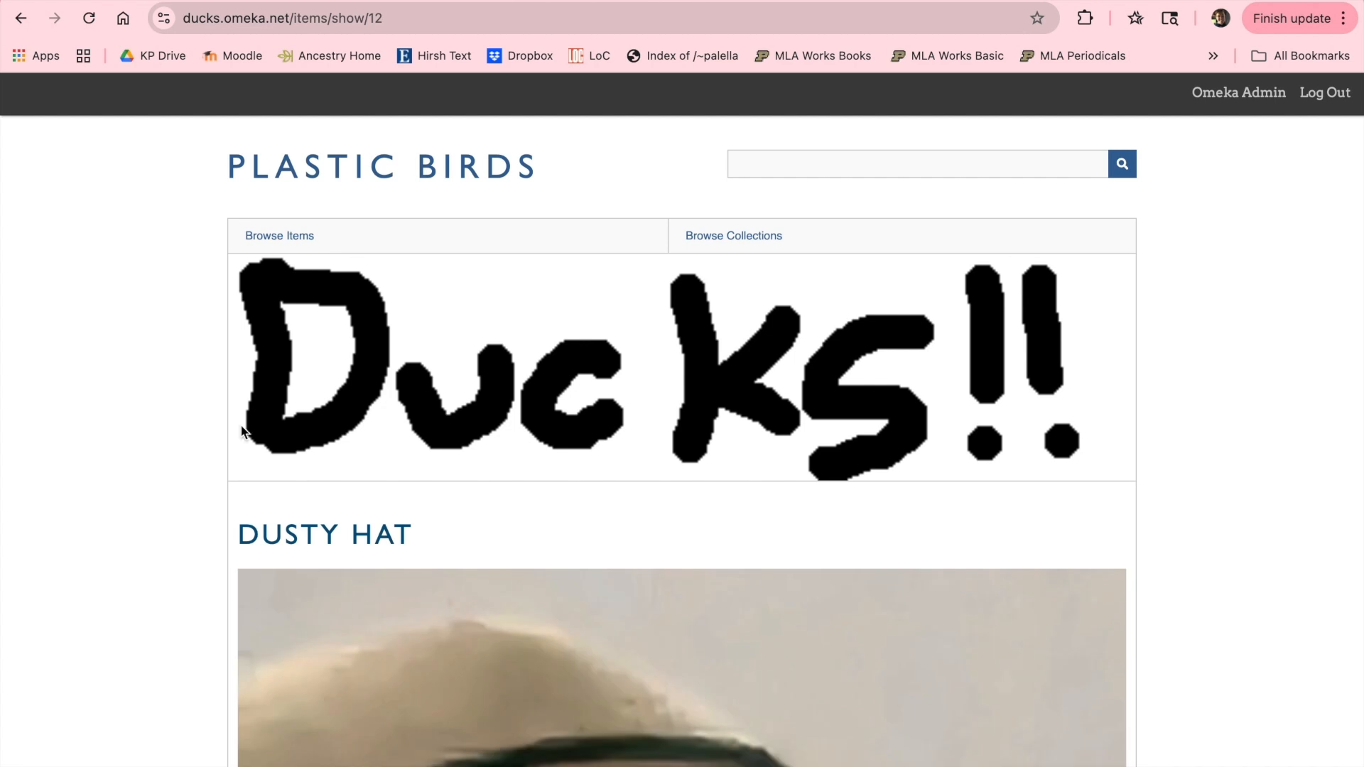
pyautogui.scroll(-5, 183, 399)
pyautogui.scroll(-2, 184, 399)
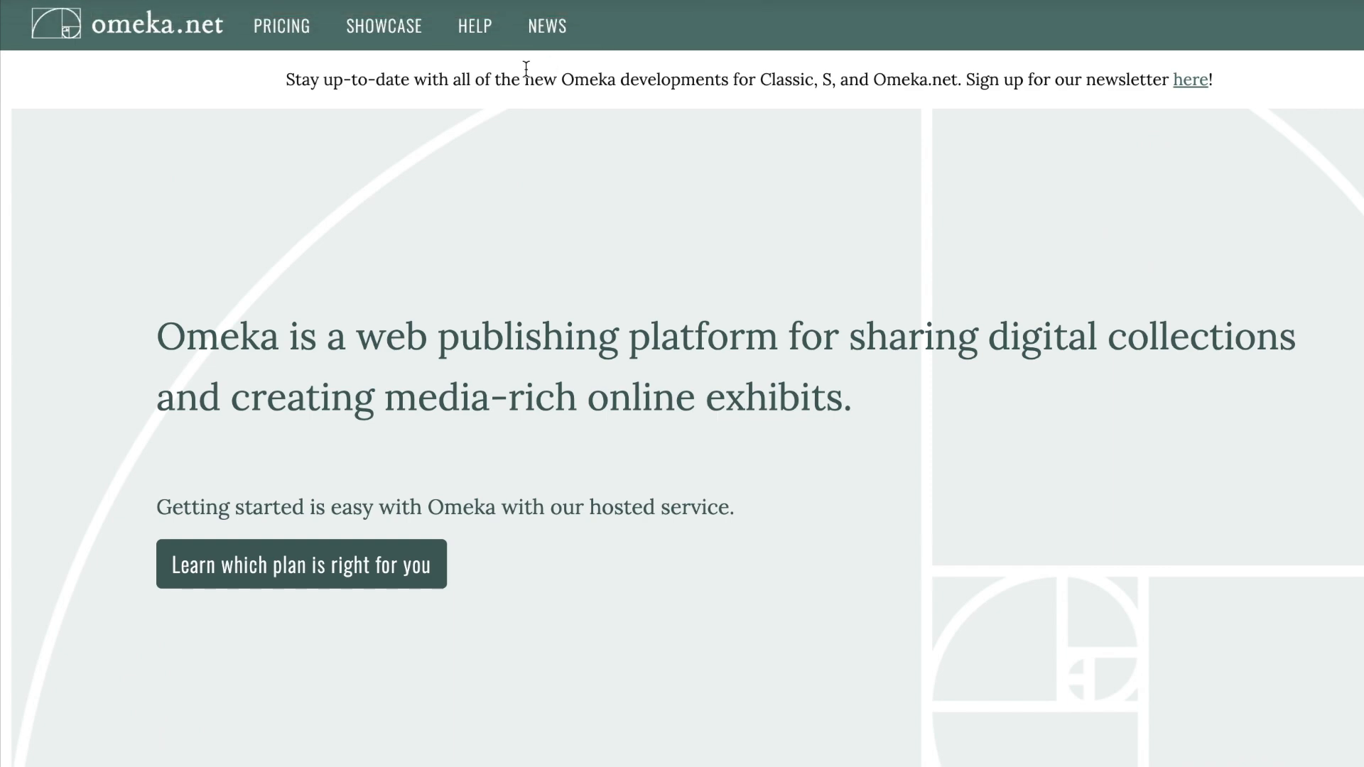
# Step: Open the Omeka.net Showcase and look through the featured example sites
pyautogui.click(390, 32)
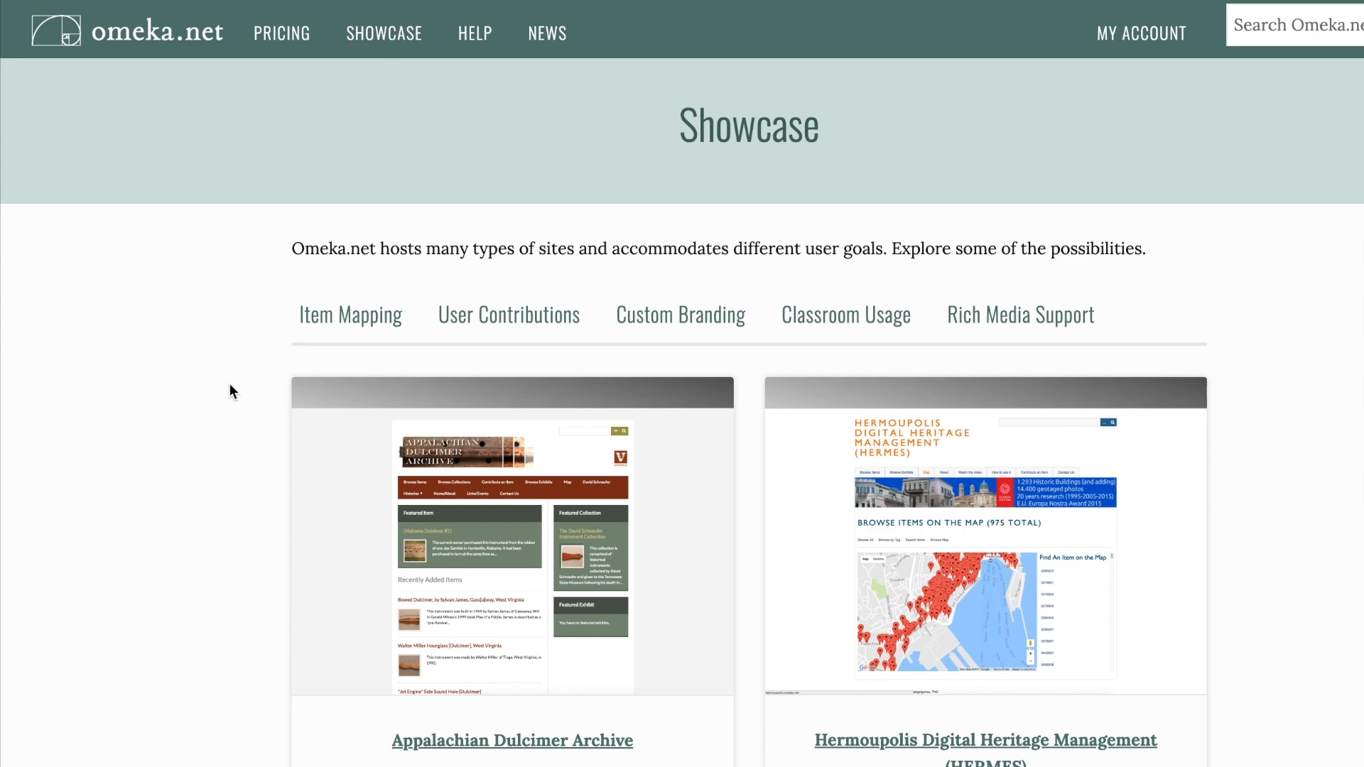
pyautogui.scroll(-2, 229, 385)
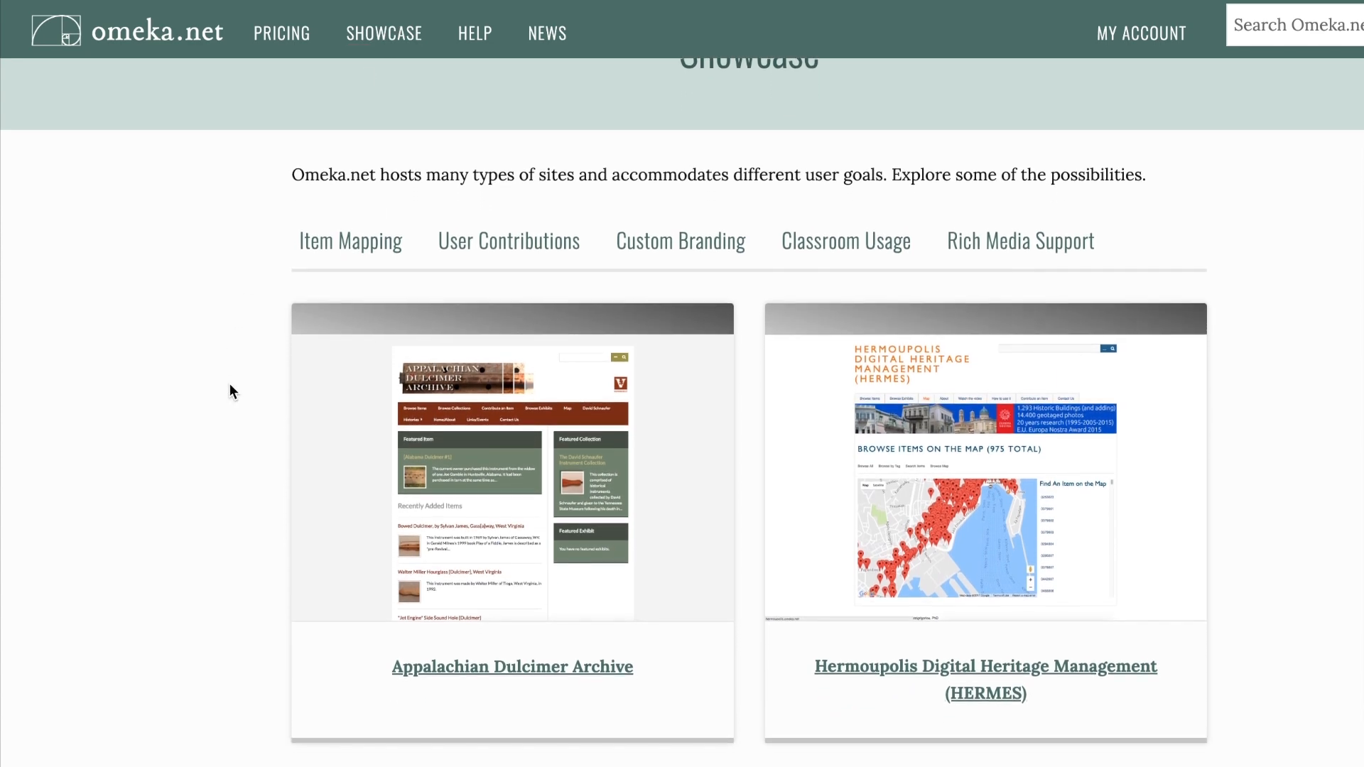
pyautogui.scroll(-2, 229, 391)
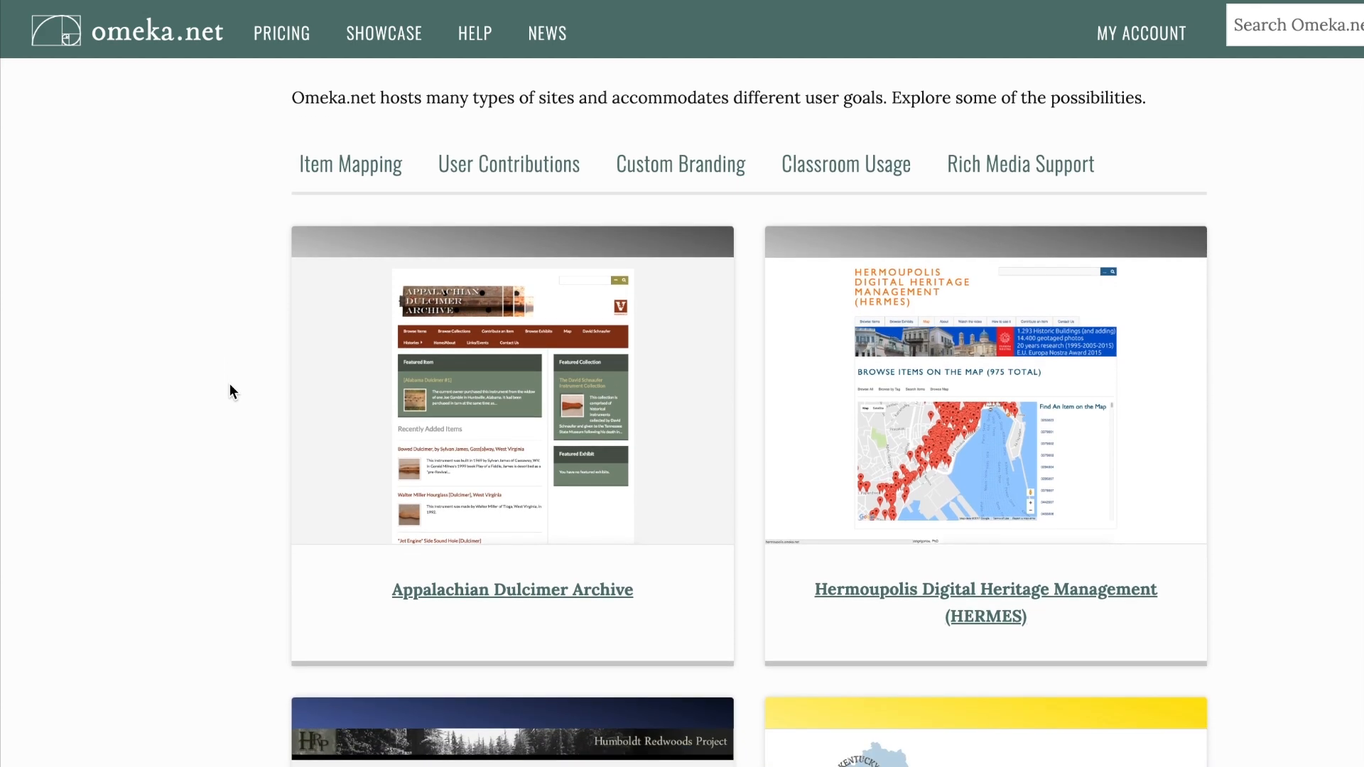
pyautogui.scroll(-5, 229, 383)
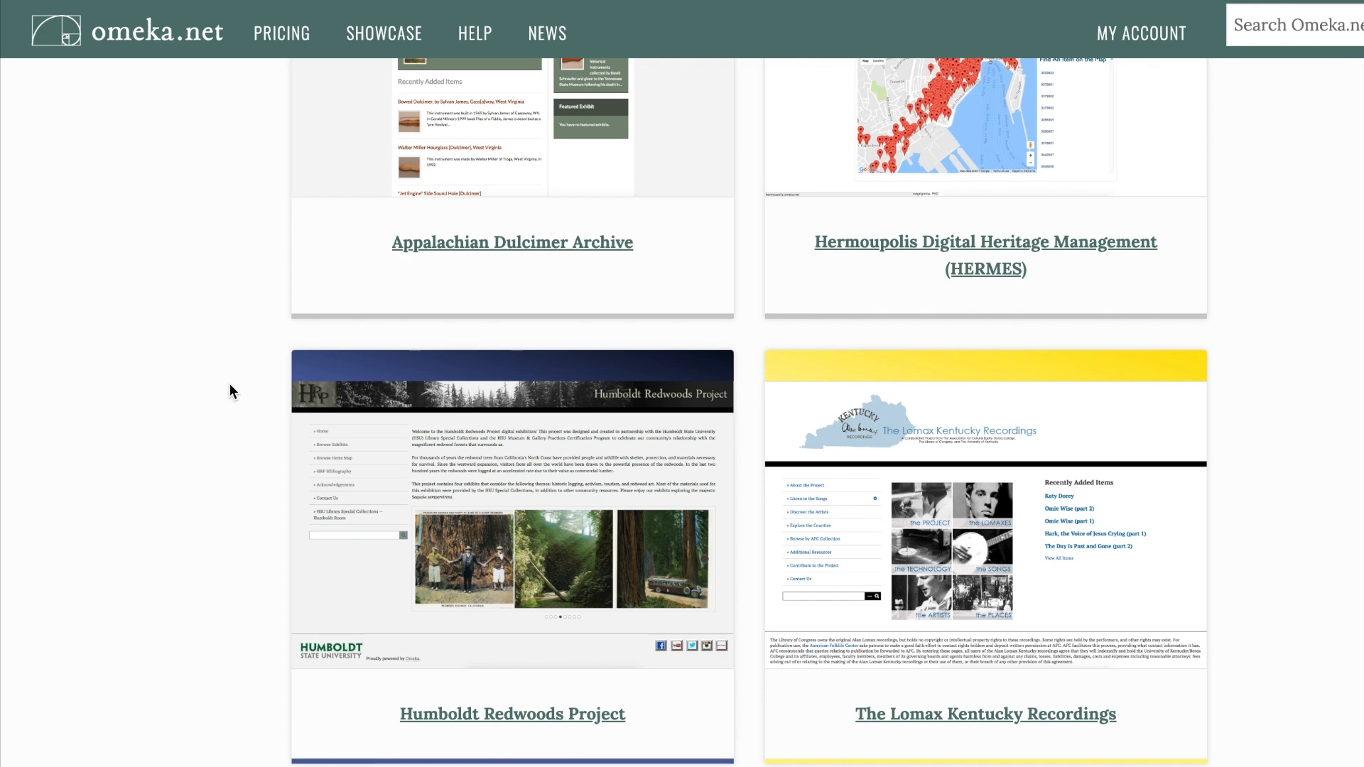
pyautogui.scroll(-3, 228, 383)
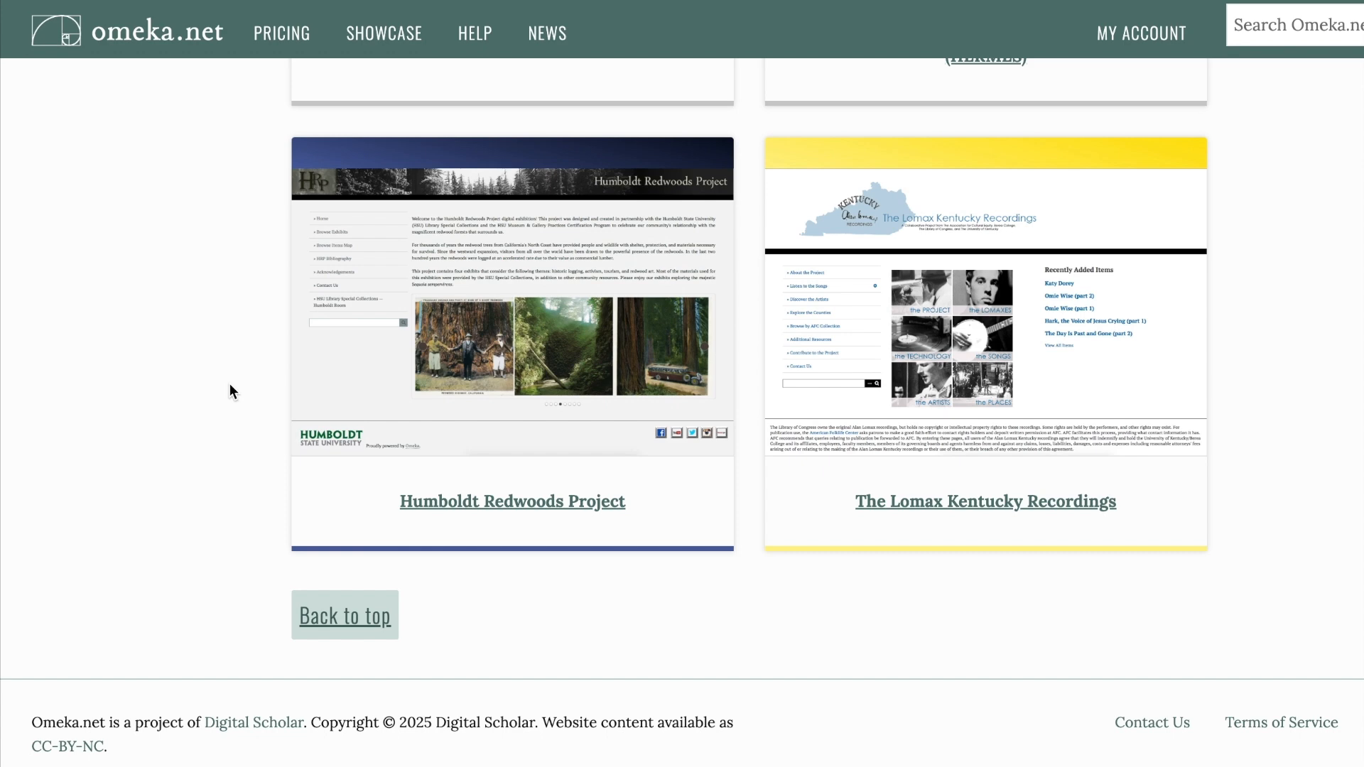
pyautogui.scroll(10, 230, 384)
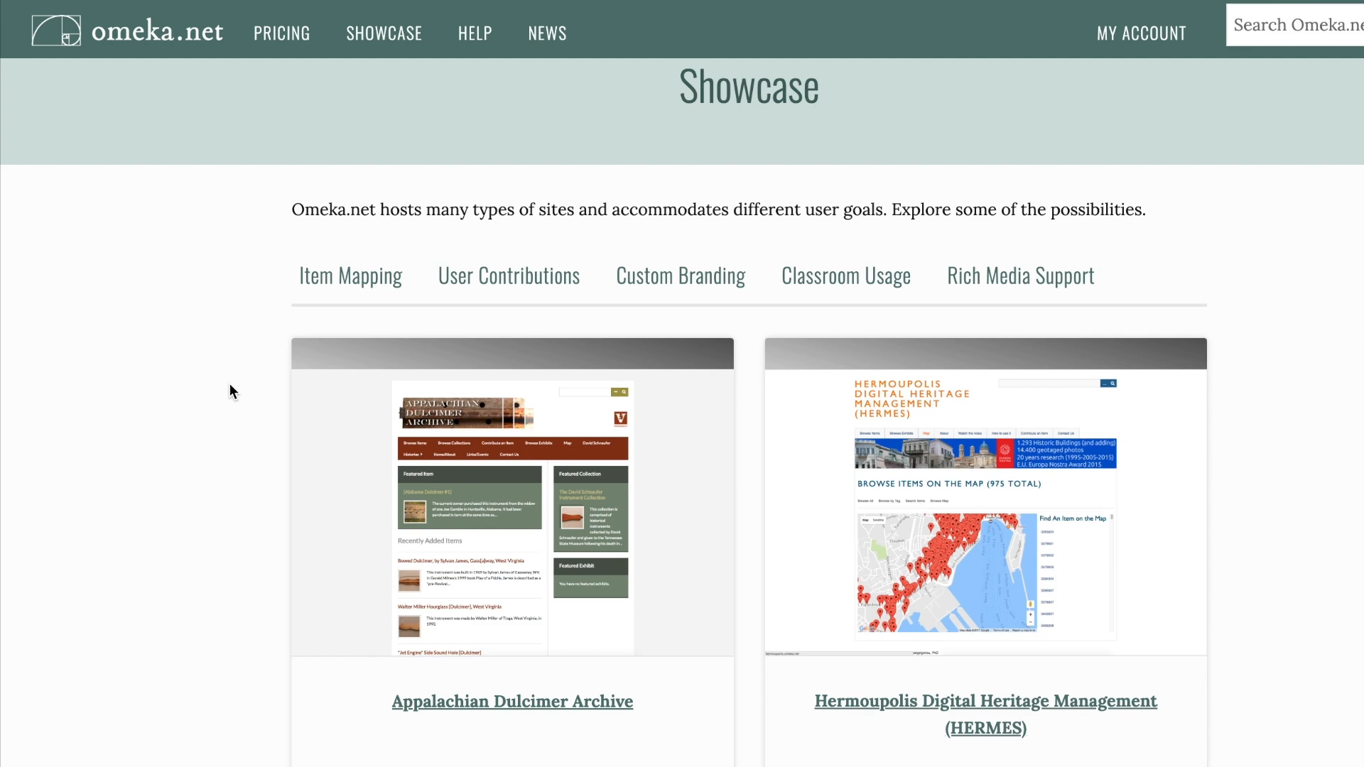
# Step: Open the Appalachian Dulcimer Archive showcase entry and review its plan, creators and the plugins the site uses
pyautogui.click(600, 705)
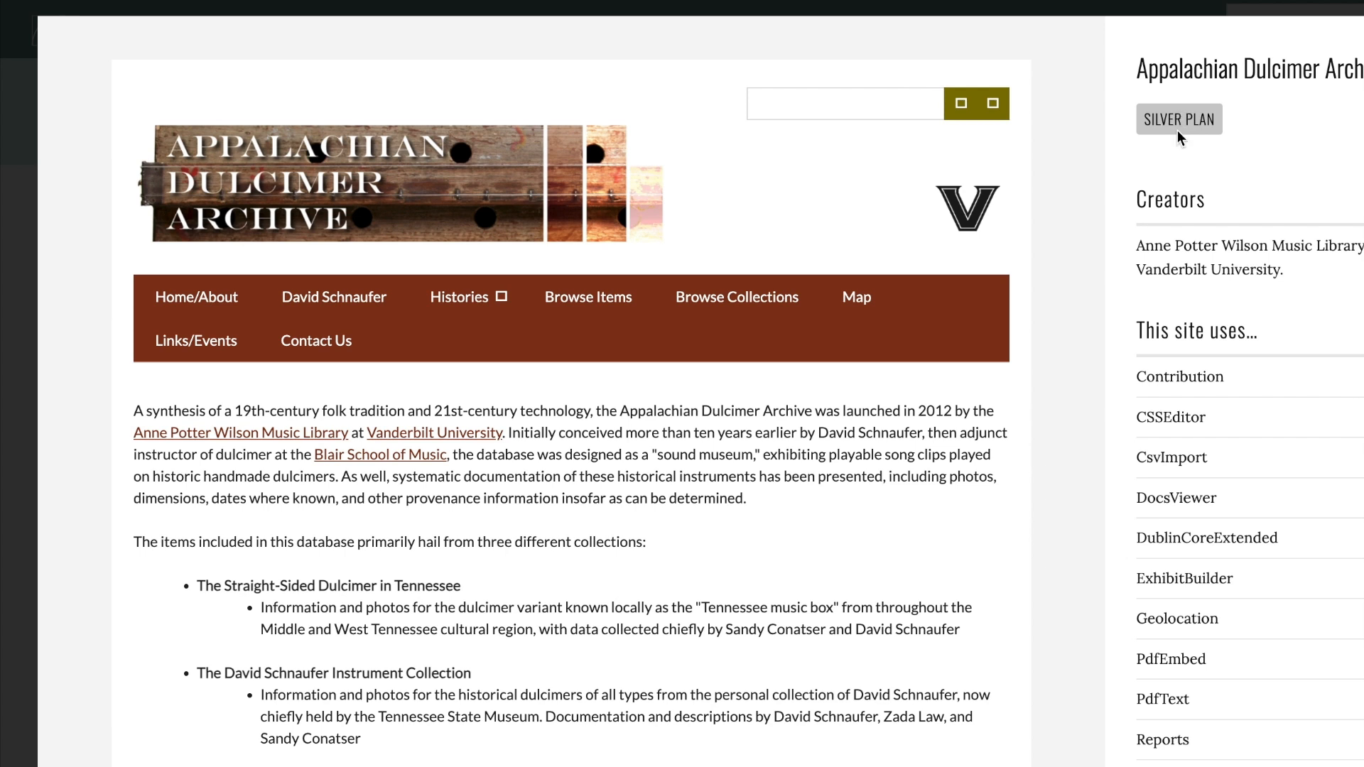
pyautogui.scroll(-2, 1110, 384)
pyautogui.scroll(-2, 1110, 384)
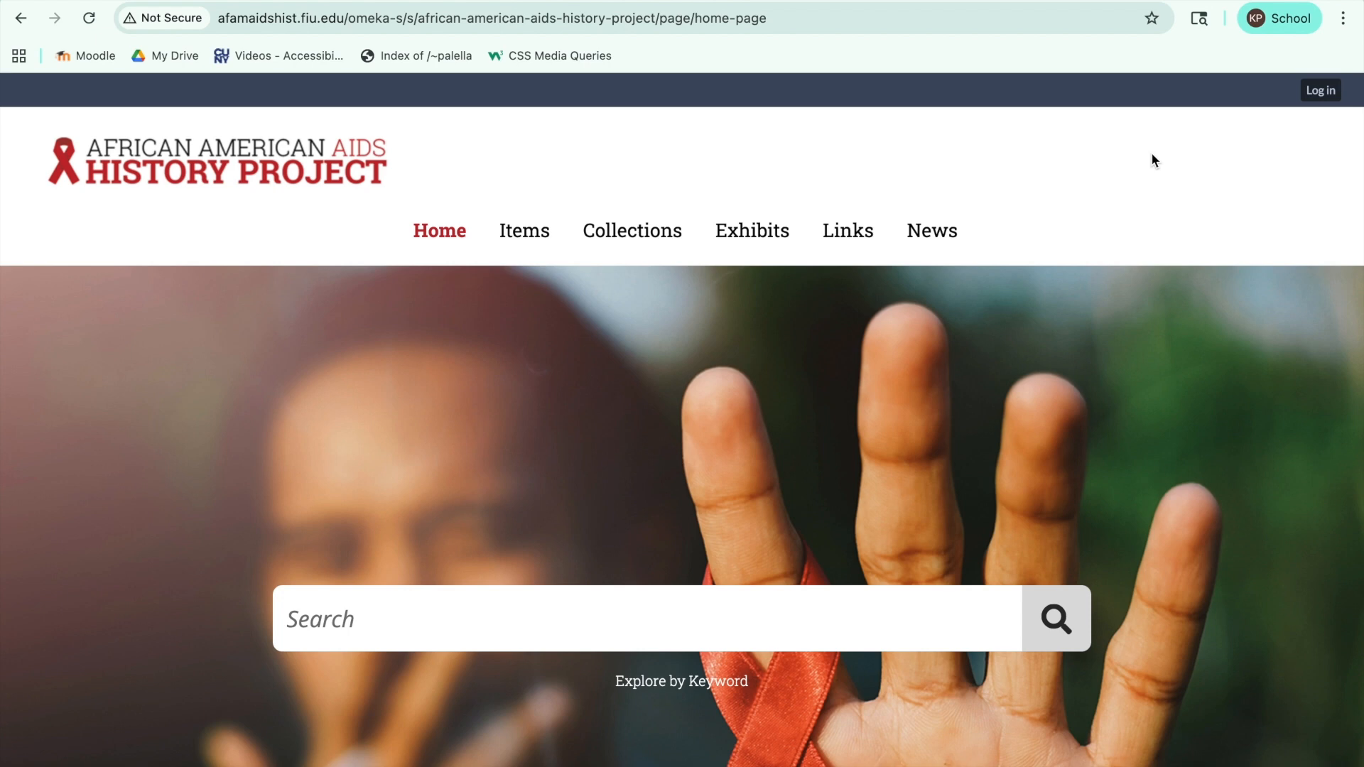
# Step: Look through the African American AIDS History Project home page down to its Popular Collections section
pyautogui.scroll(-3, 1151, 152)
pyautogui.scroll(-4, 1152, 154)
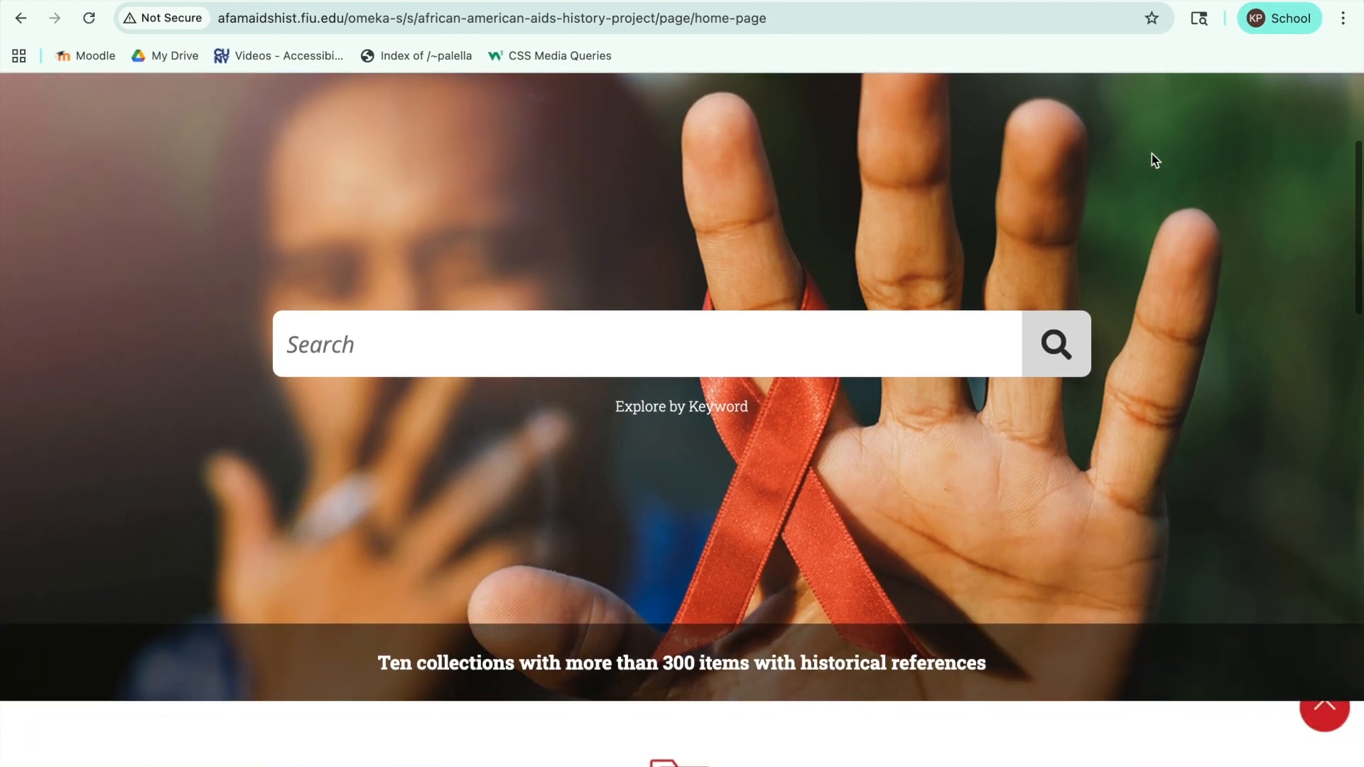
pyautogui.scroll(-4, 1152, 159)
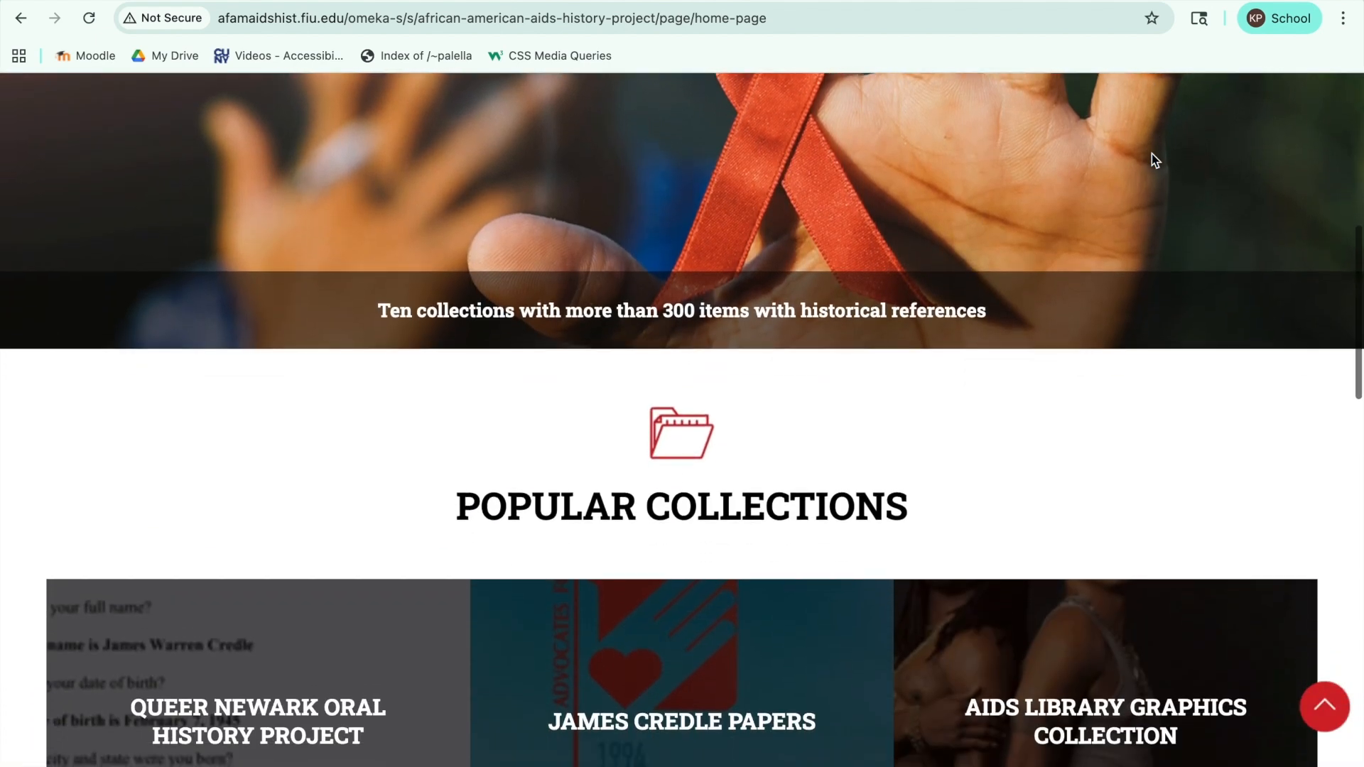
pyautogui.scroll(-5, 1153, 159)
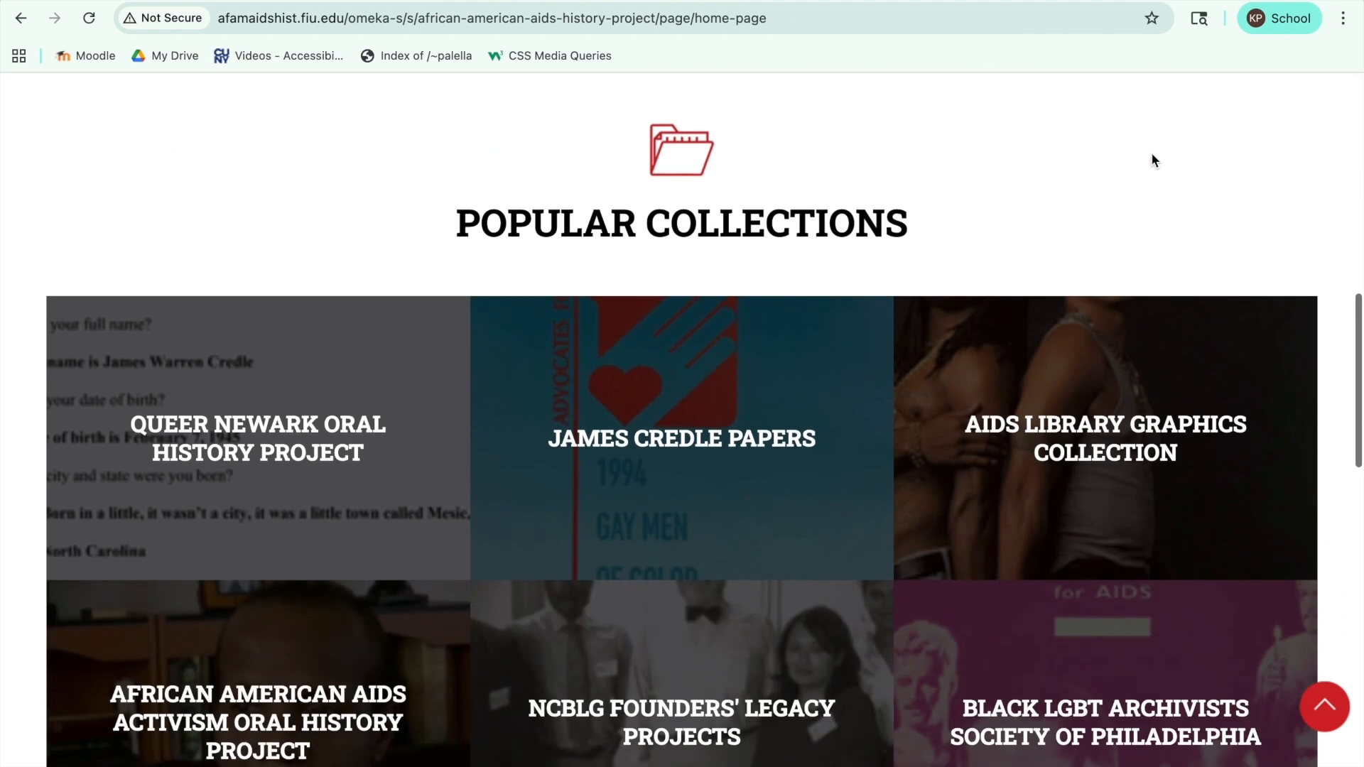
pyautogui.scroll(-4, 1152, 153)
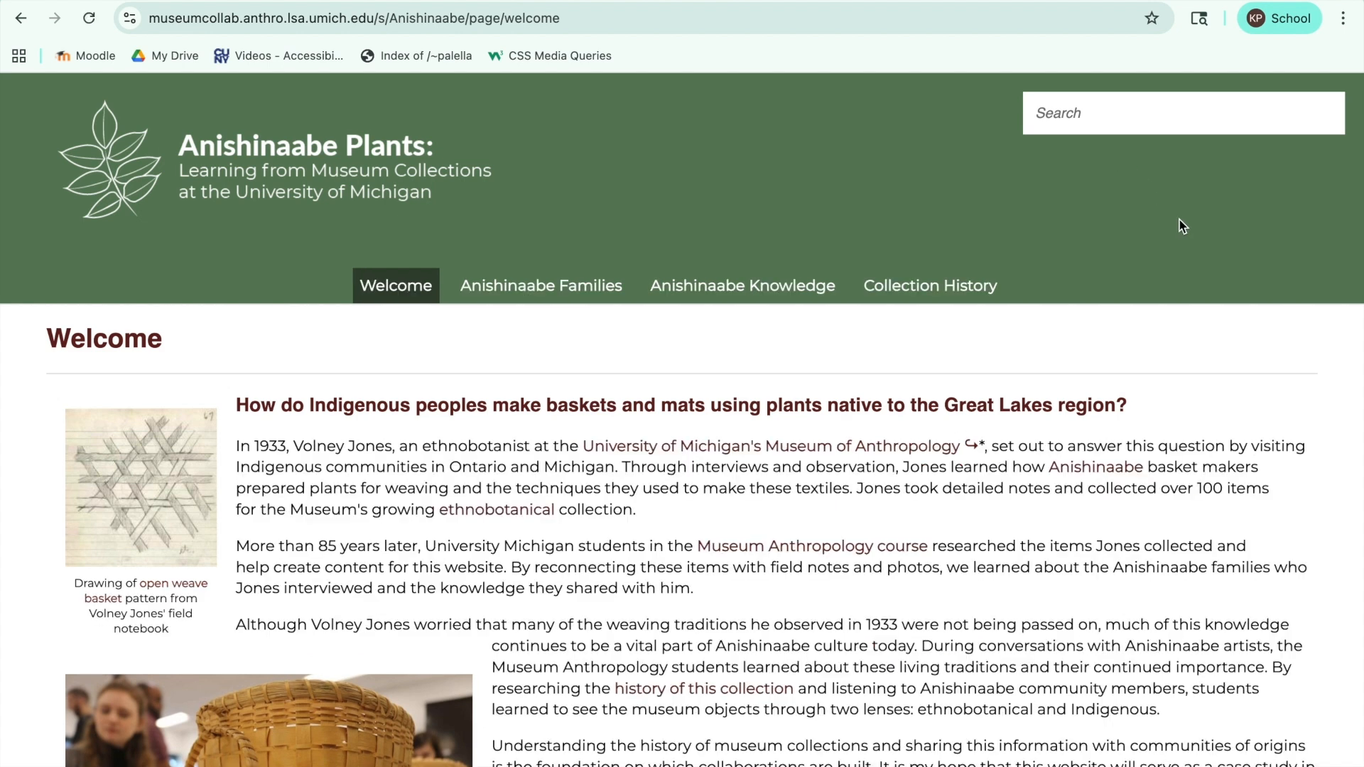
# Step: View the Anishinaabe Families, Anishinaabe Knowledge and Collection History pages of the Anishinaabe Plants site
pyautogui.click(581, 297)
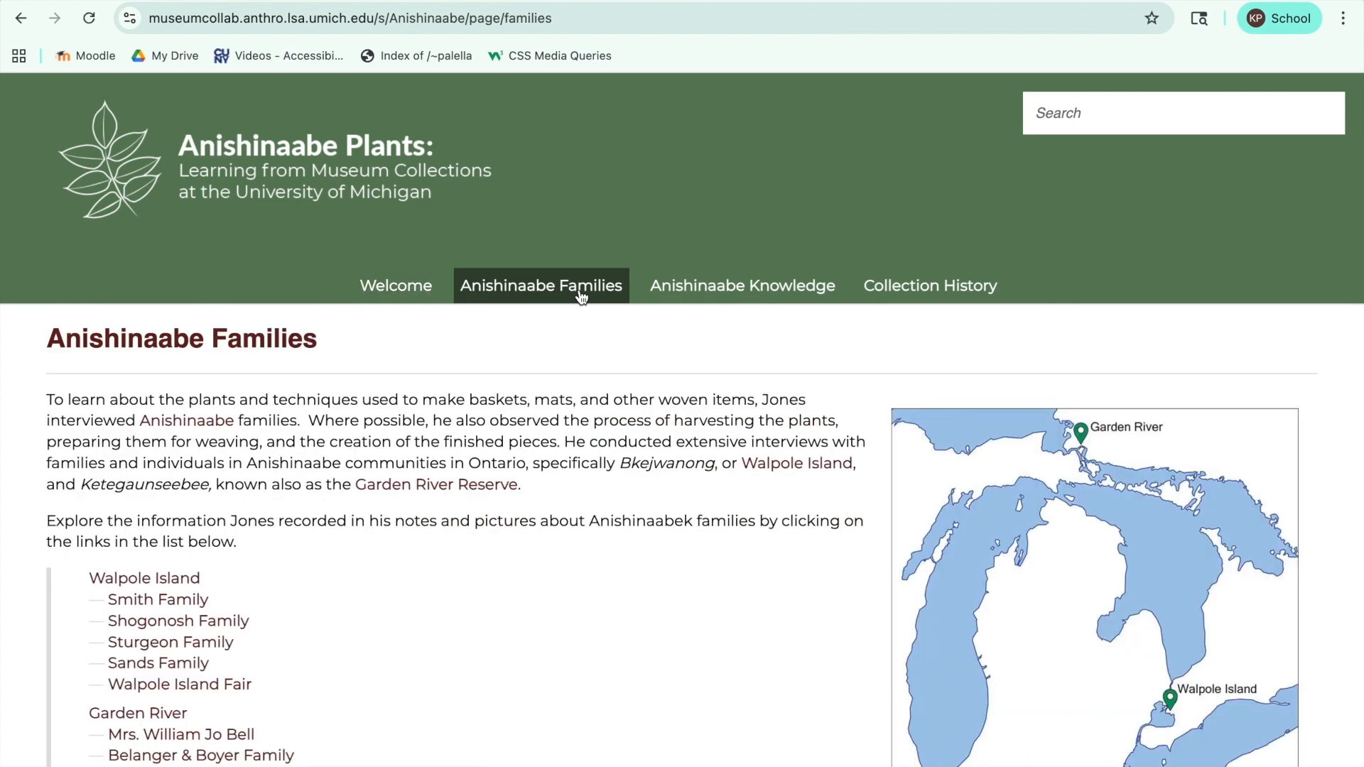
pyautogui.click(703, 296)
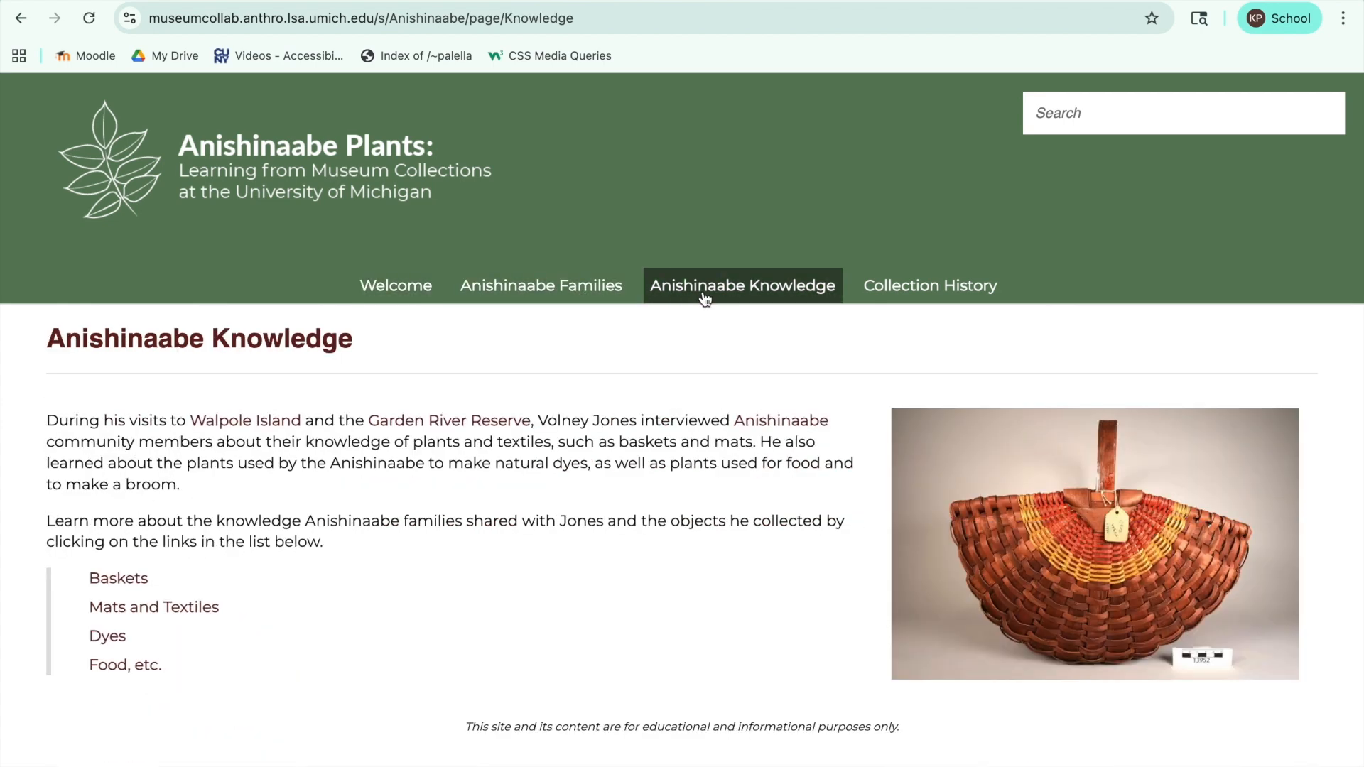
pyautogui.click(897, 297)
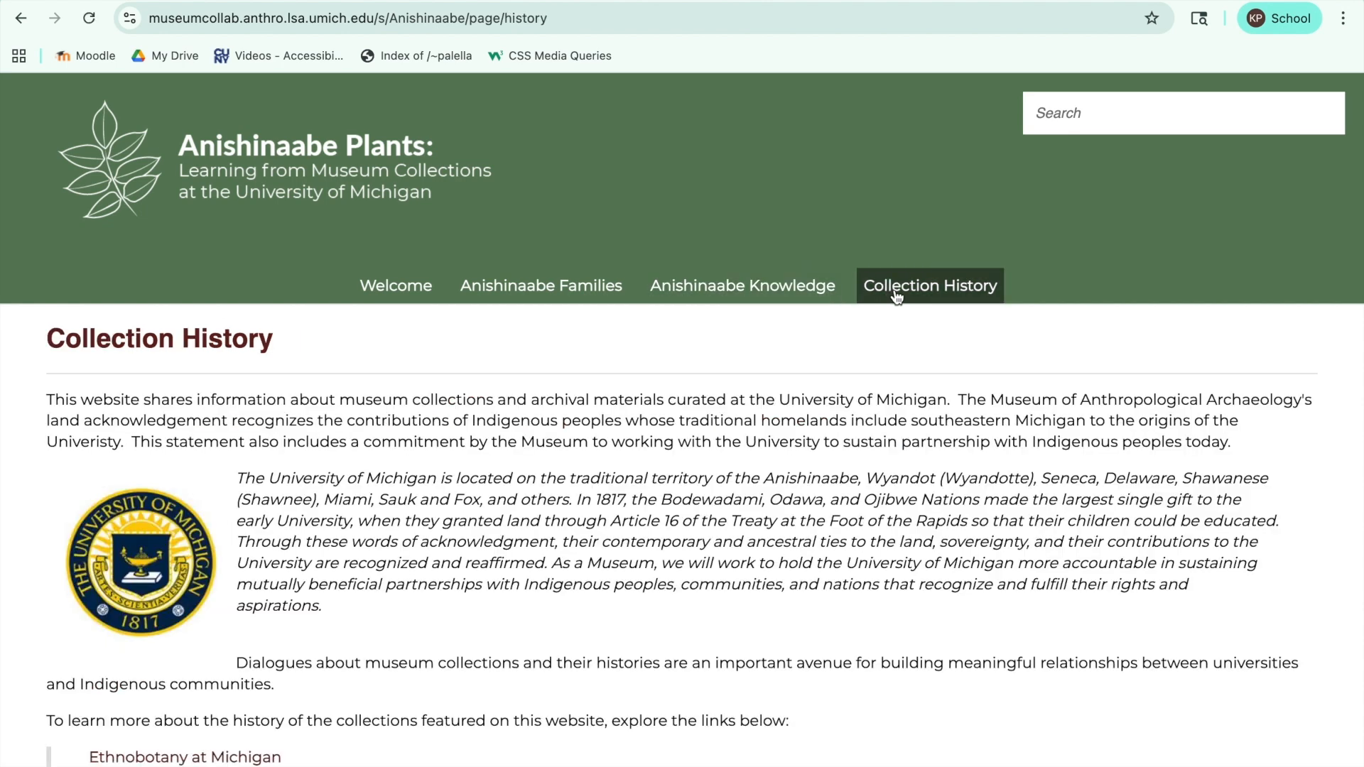